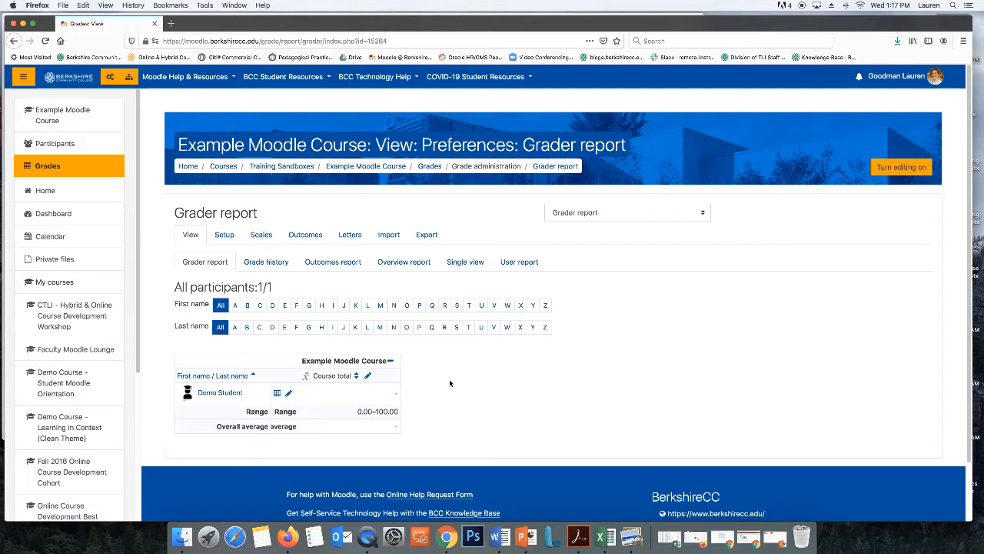
# - Open the course's gradebook setup and review the course total's aggregation method and the Grading Scheme 1 table in Preview
pyautogui.click(224, 236)
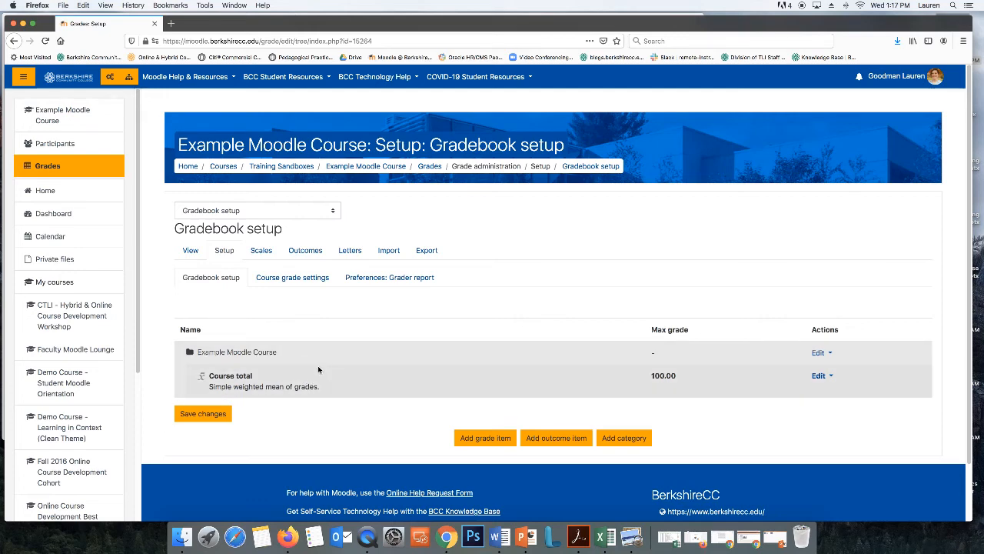
pyautogui.moveTo(199, 351); pyautogui.dragTo(298, 354)
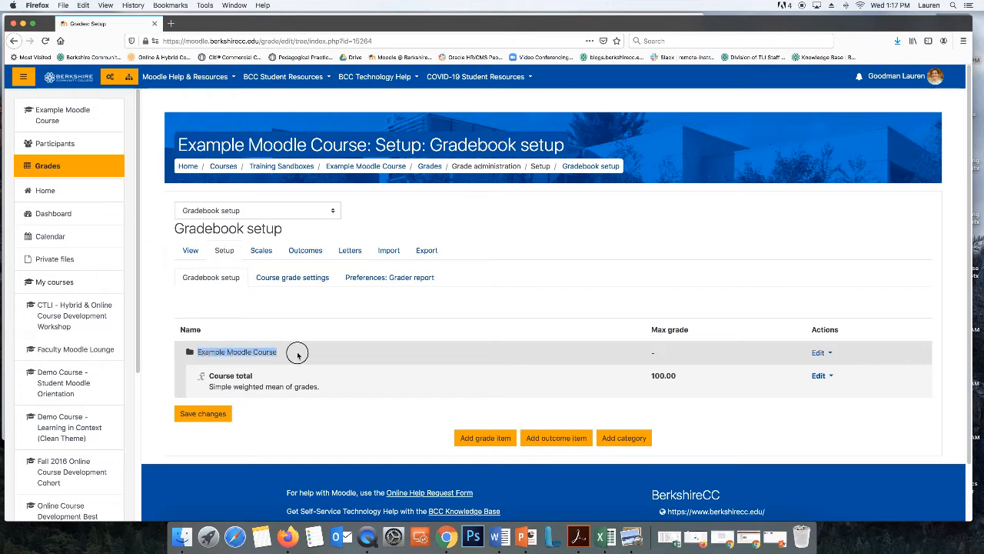
pyautogui.click(279, 355)
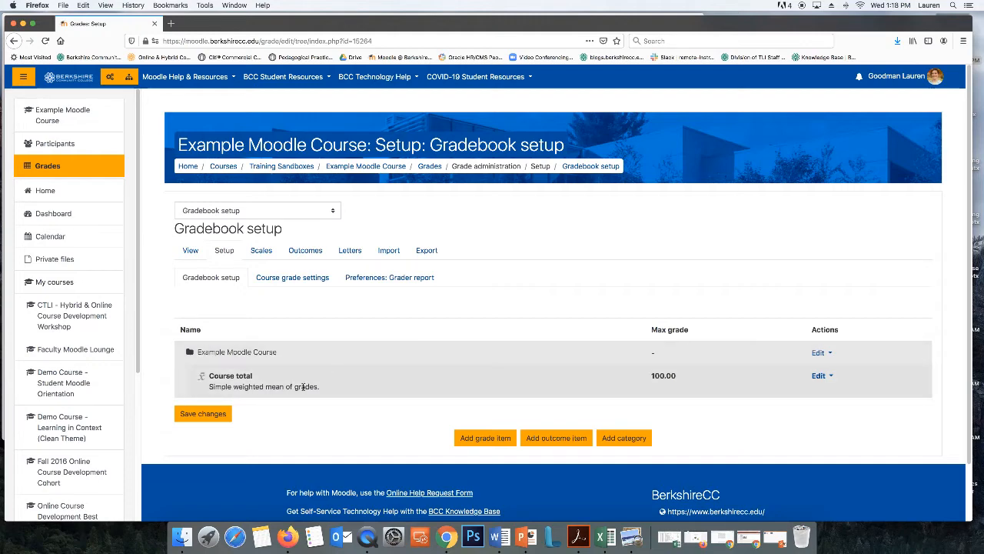
pyautogui.click(820, 375)
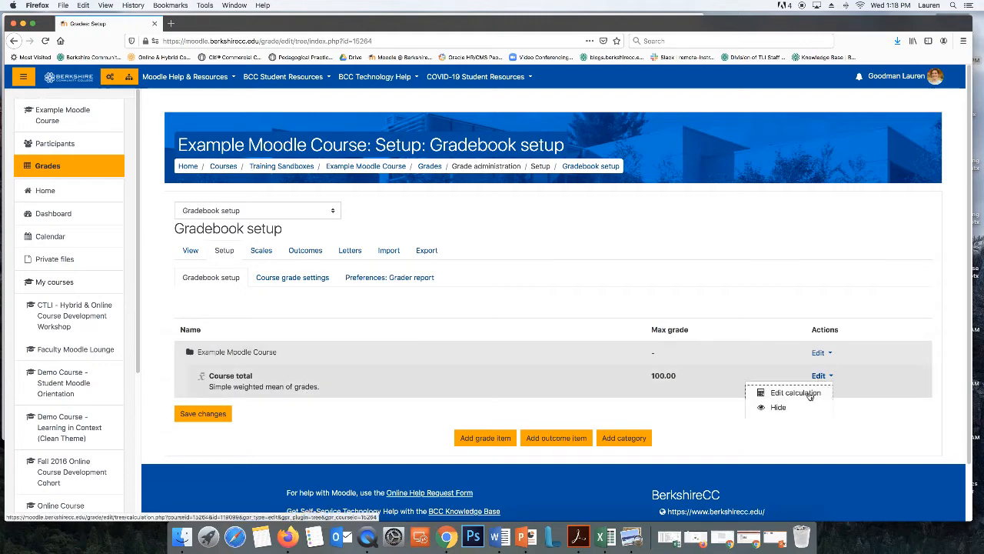
pyautogui.click(820, 375)
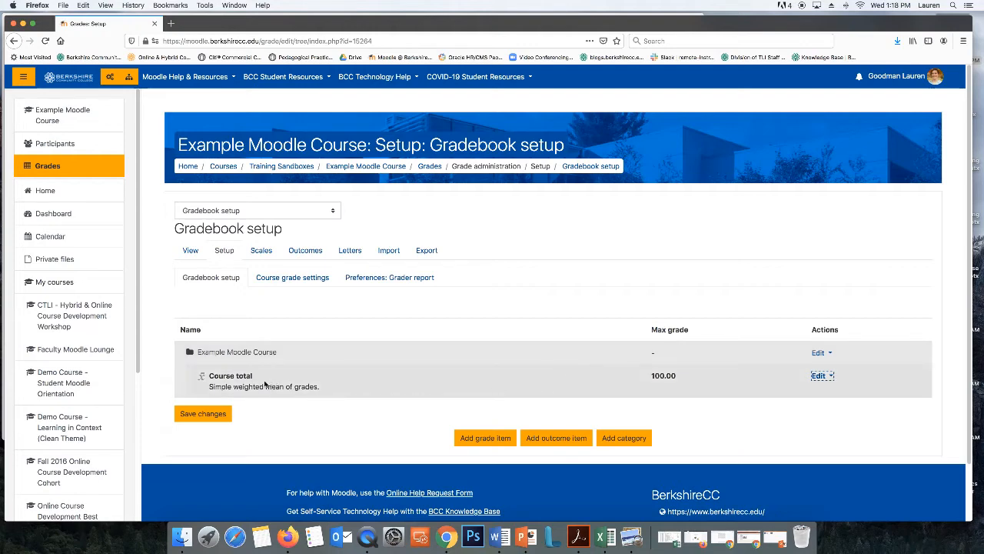
pyautogui.moveTo(207, 387); pyautogui.dragTo(317, 387)
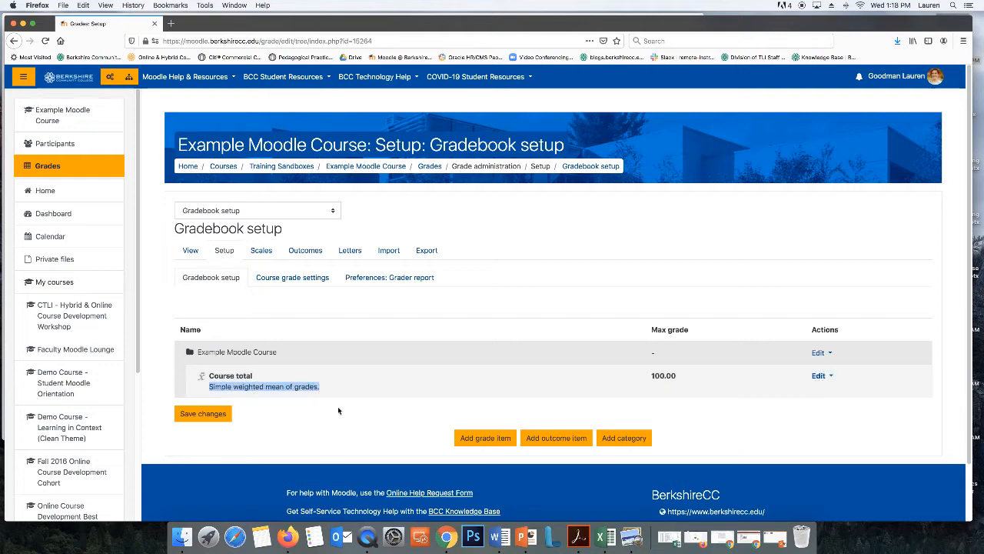
pyautogui.click(338, 406)
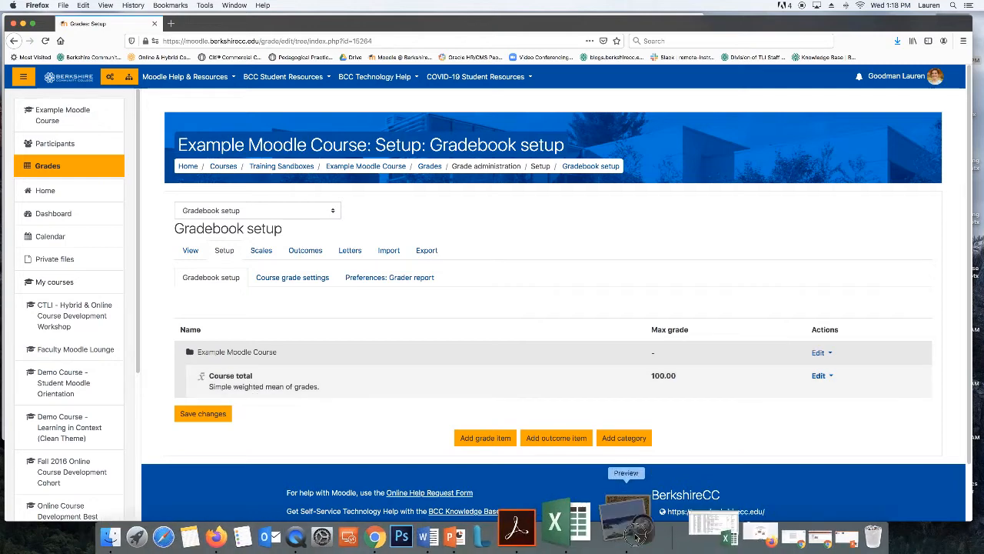
pyautogui.click(669, 536)
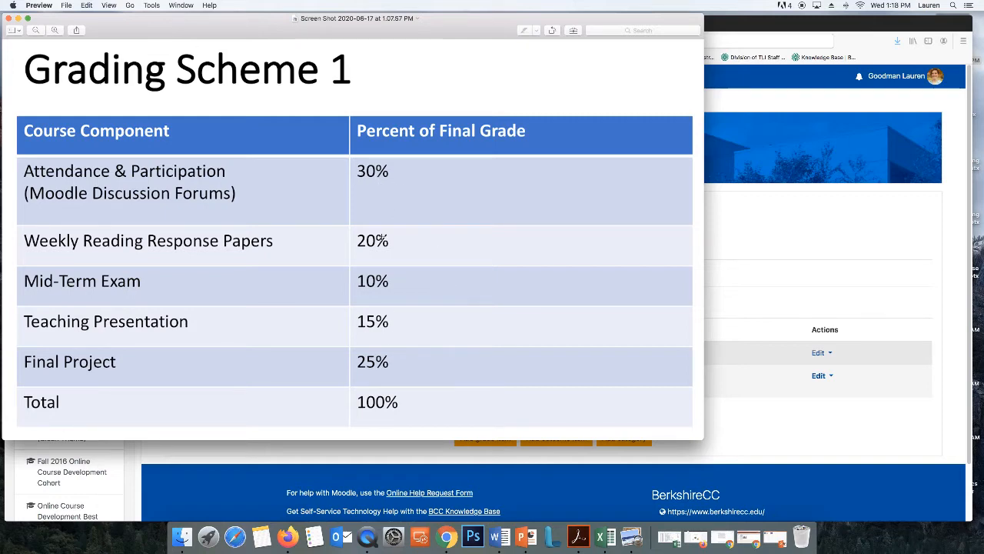
pyautogui.click(784, 253)
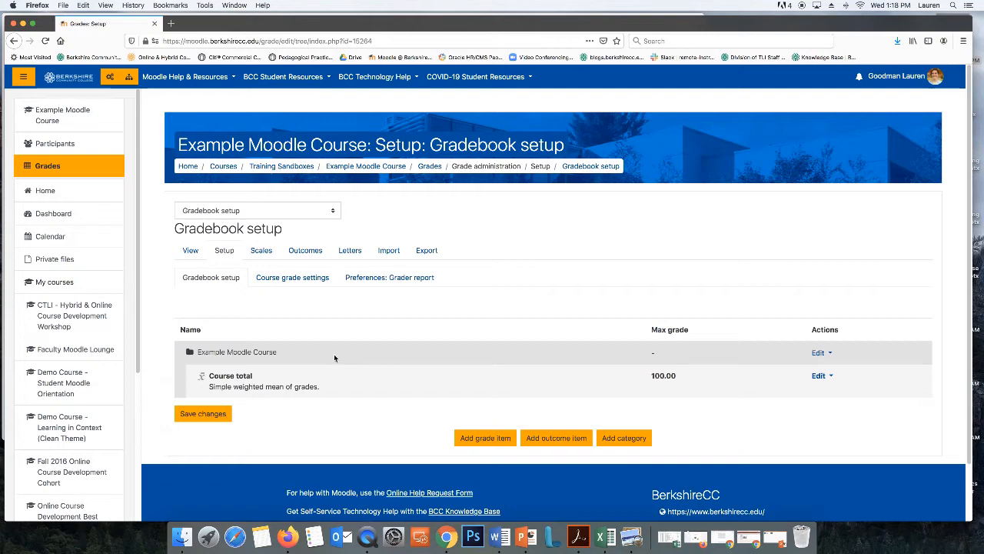
# - Set the Example Moodle Course category's aggregation to Weighted mean of grades and save the category
pyautogui.click(828, 354)
pyautogui.click(810, 370)
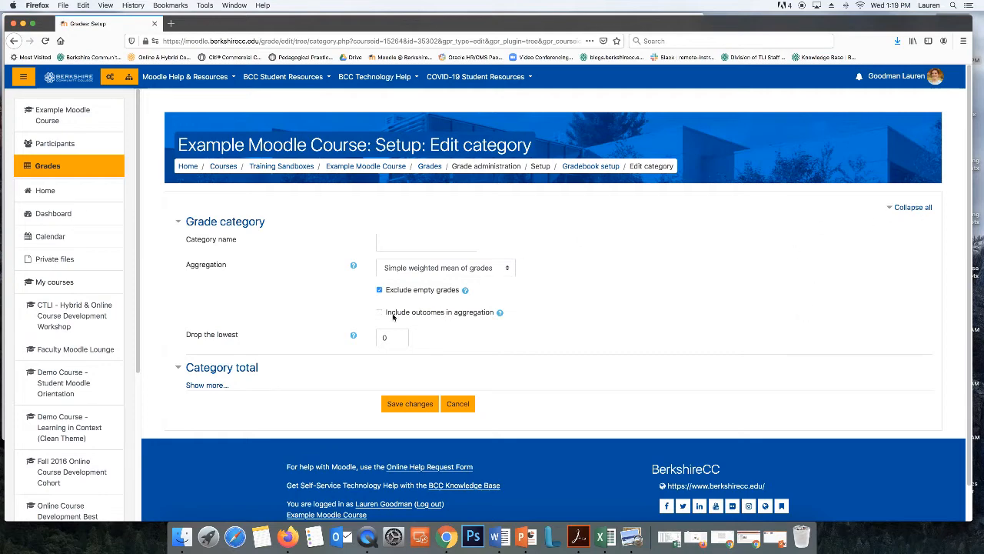
pyautogui.click(206, 385)
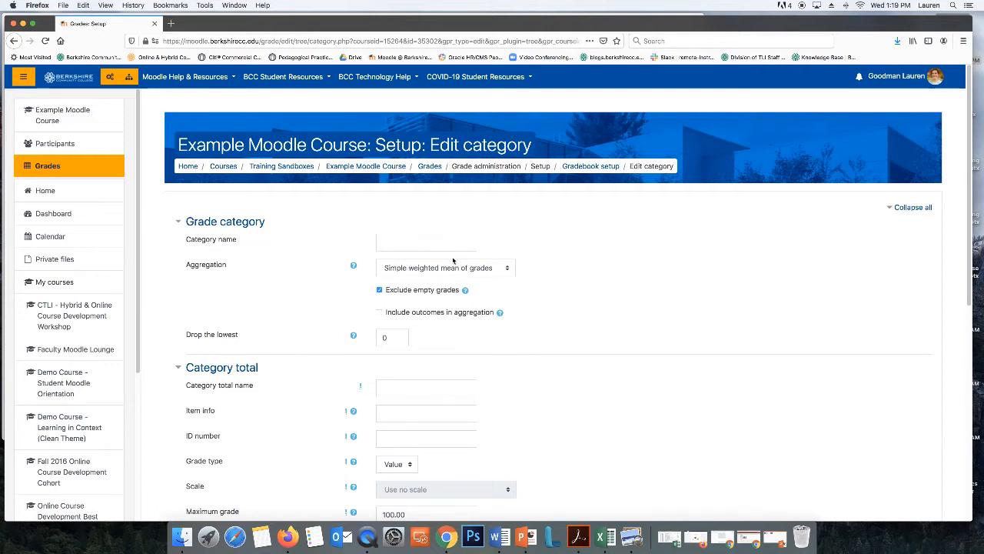
pyautogui.moveTo(188, 267); pyautogui.dragTo(231, 266)
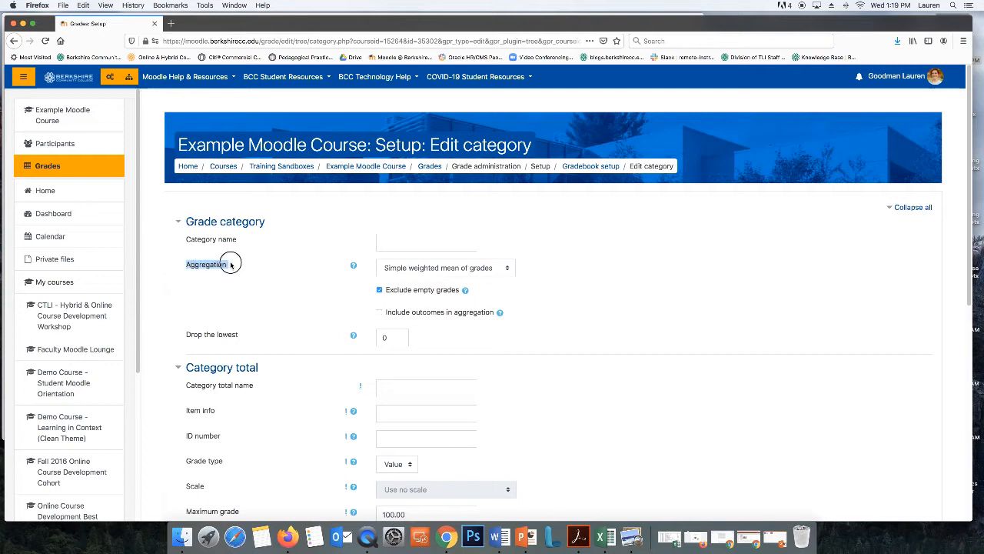
pyautogui.click(493, 268)
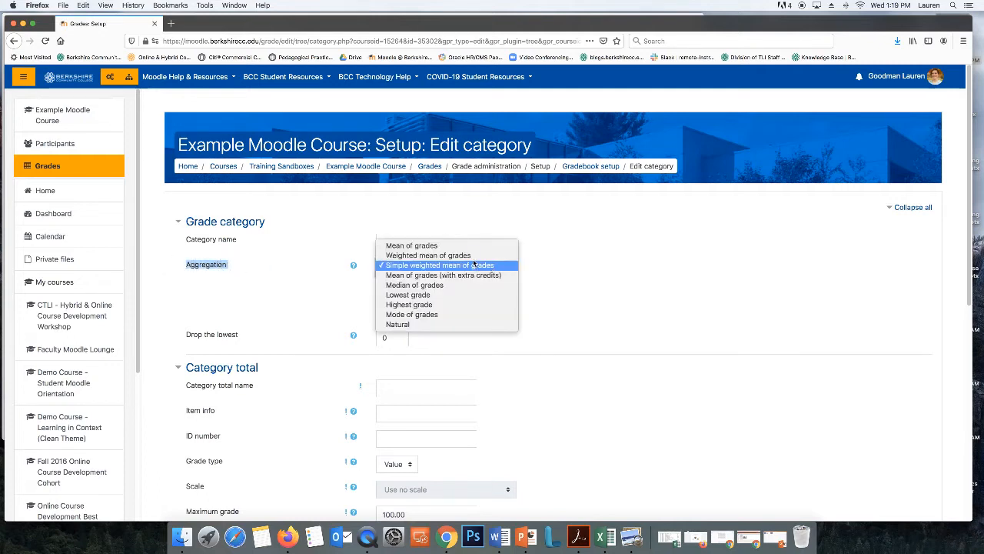
pyautogui.click(473, 256)
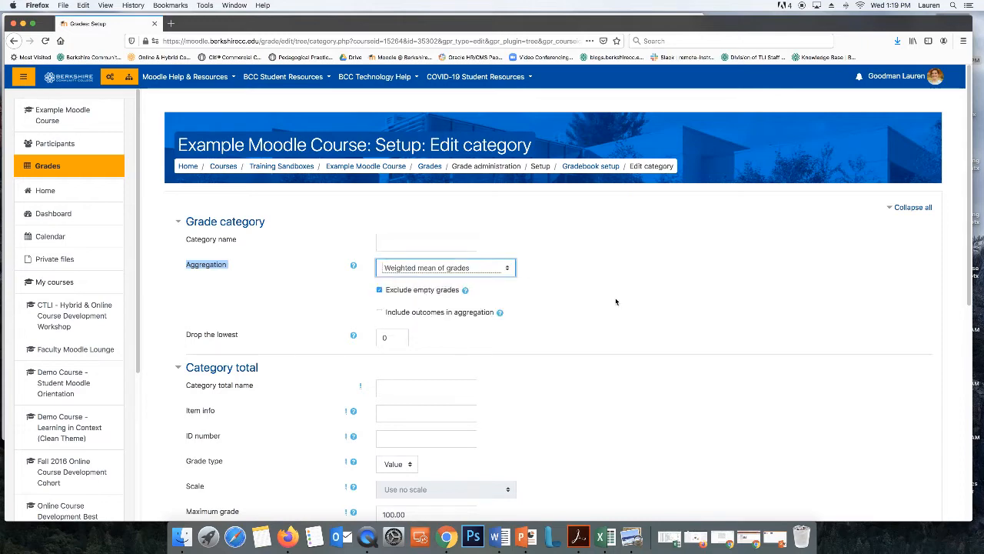
pyautogui.click(631, 536)
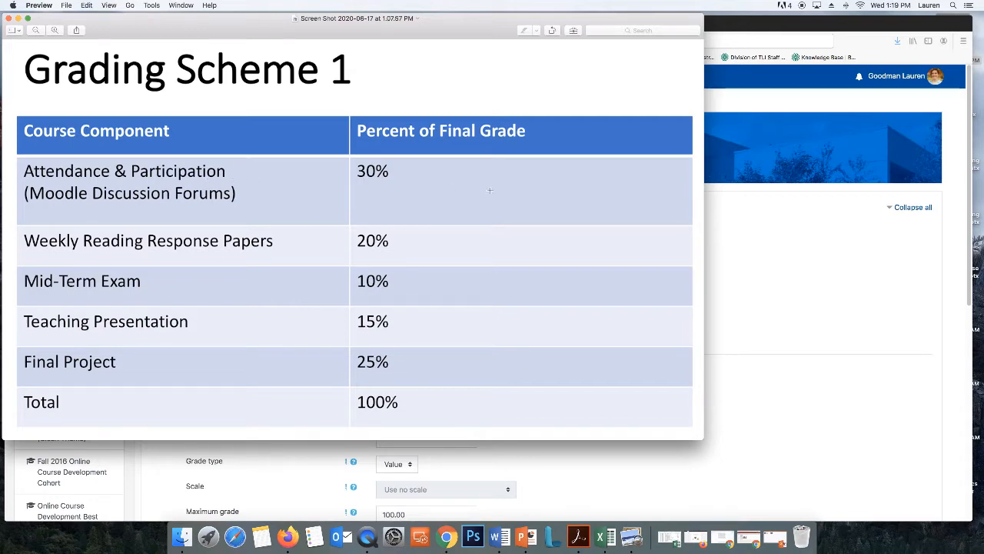
pyautogui.click(753, 235)
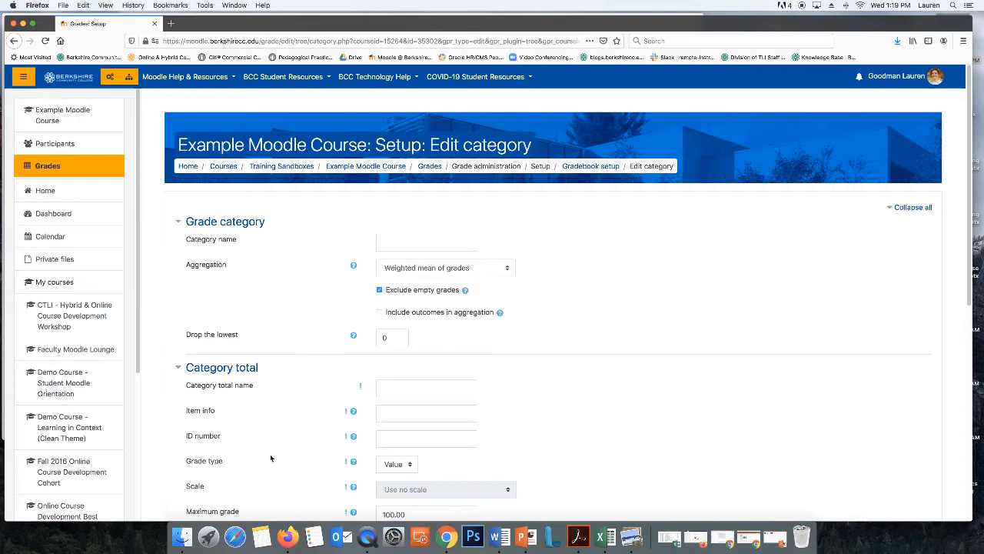
pyautogui.scroll(-1, 633, 346)
pyautogui.scroll(-5, 633, 348)
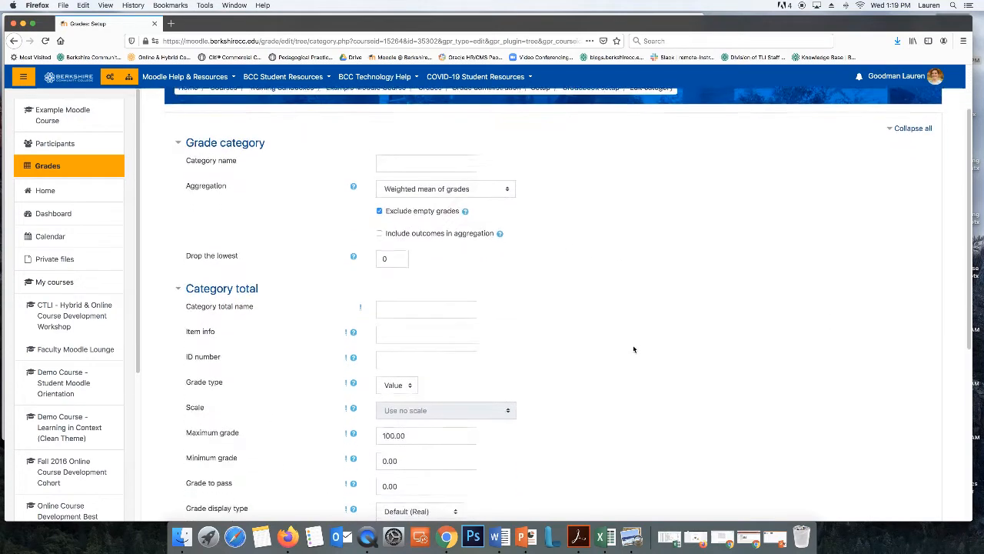
pyautogui.scroll(-9, 632, 349)
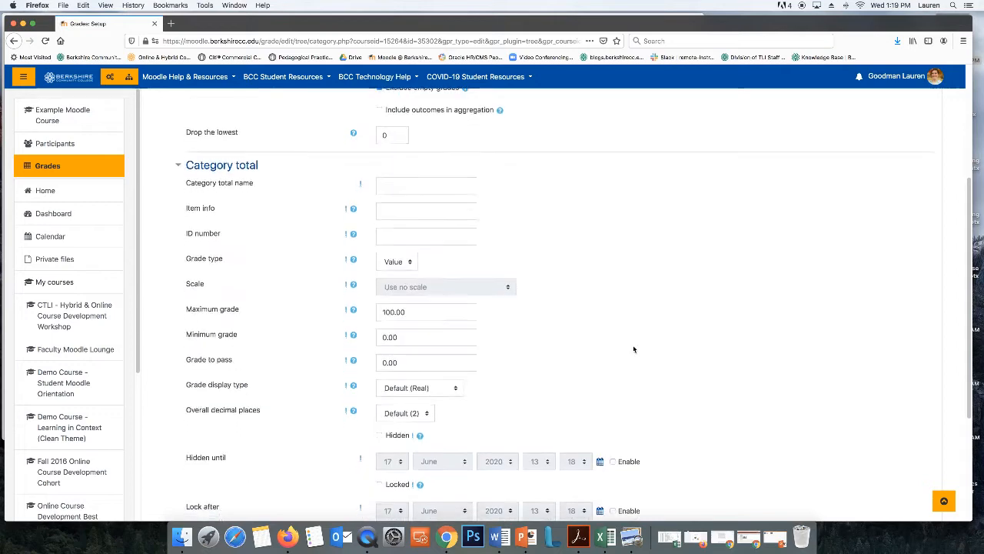
pyautogui.click(414, 368)
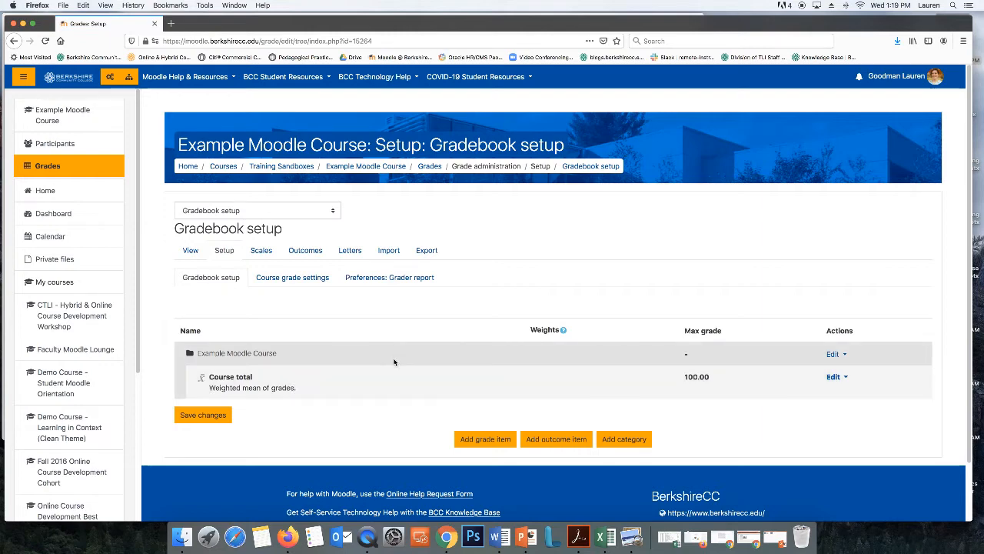
# - Consult the grading scheme in Preview and add a grade category named "Attendance and Participation" with Simple weighted mean of grades aggregation
pyautogui.click(631, 536)
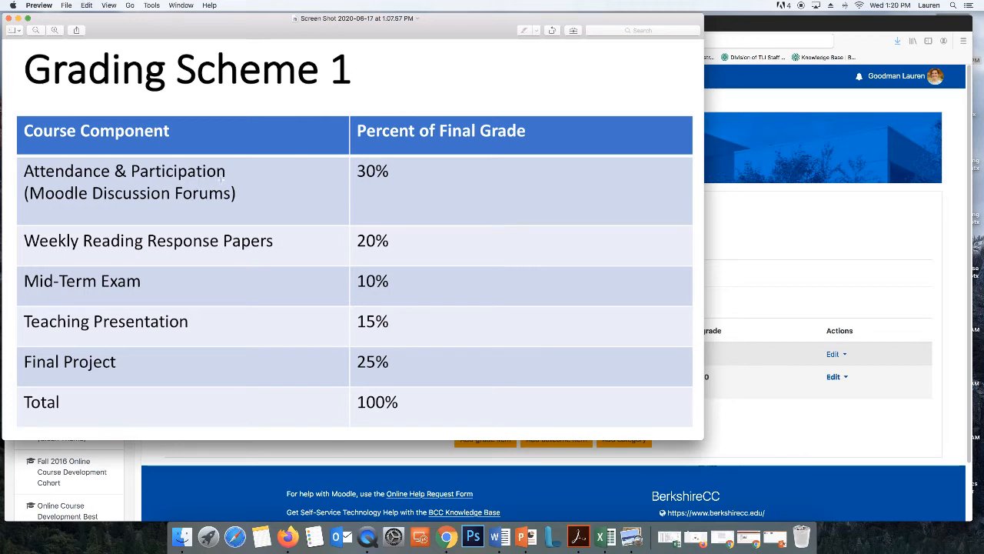
pyautogui.click(765, 216)
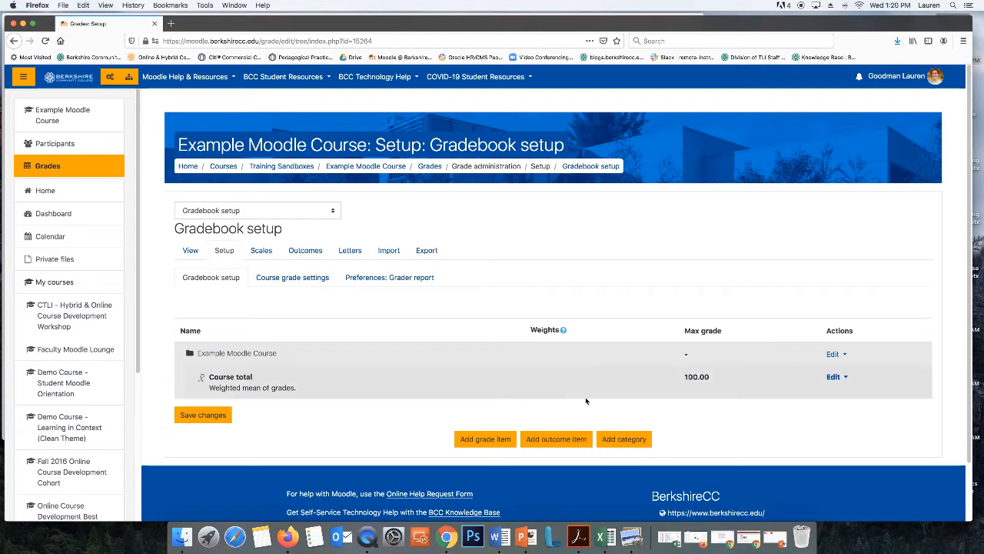
pyautogui.click(633, 440)
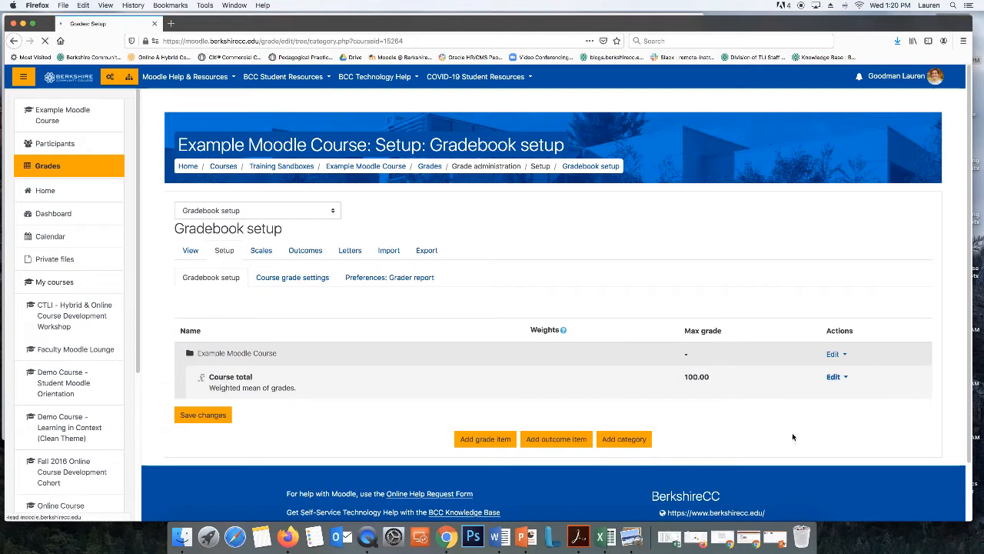
pyautogui.click(439, 237)
pyautogui.write('A')
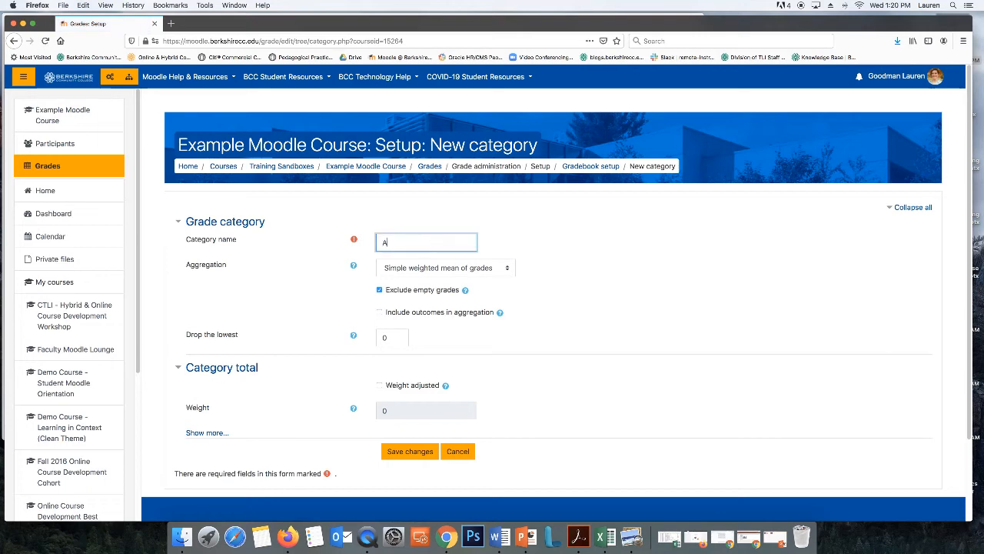
pyautogui.write('ttendance and Participation')
pyautogui.moveTo(185, 266); pyautogui.dragTo(235, 267)
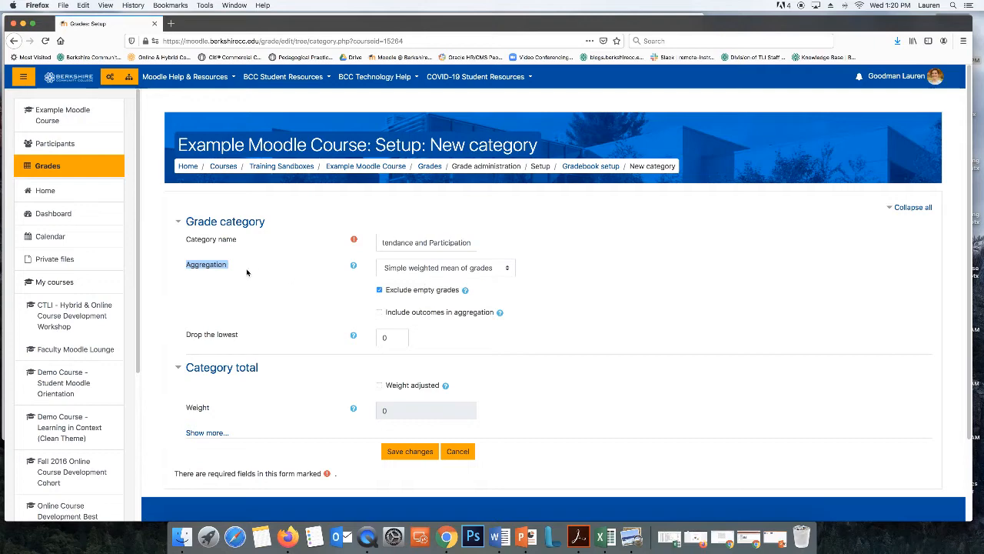
pyautogui.click(223, 269)
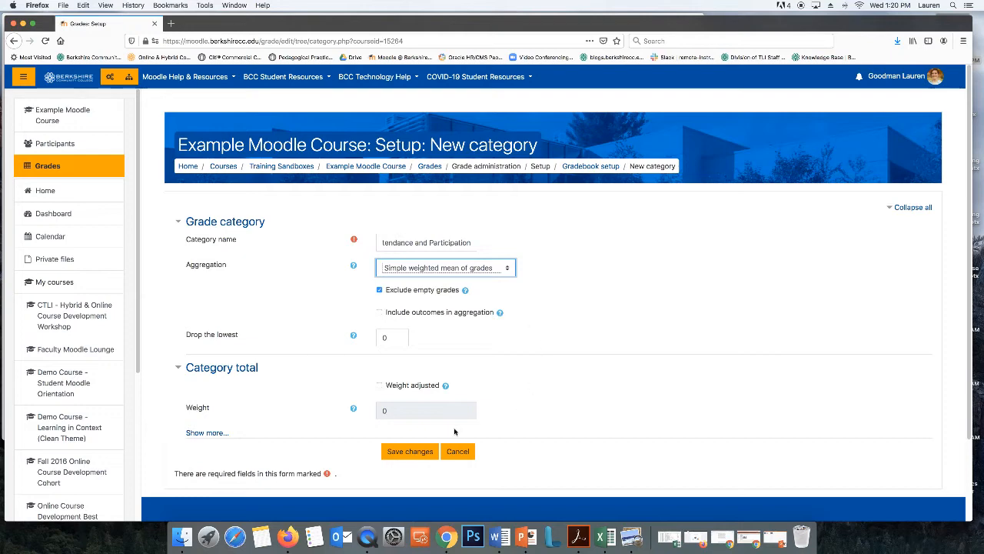
pyautogui.click(403, 453)
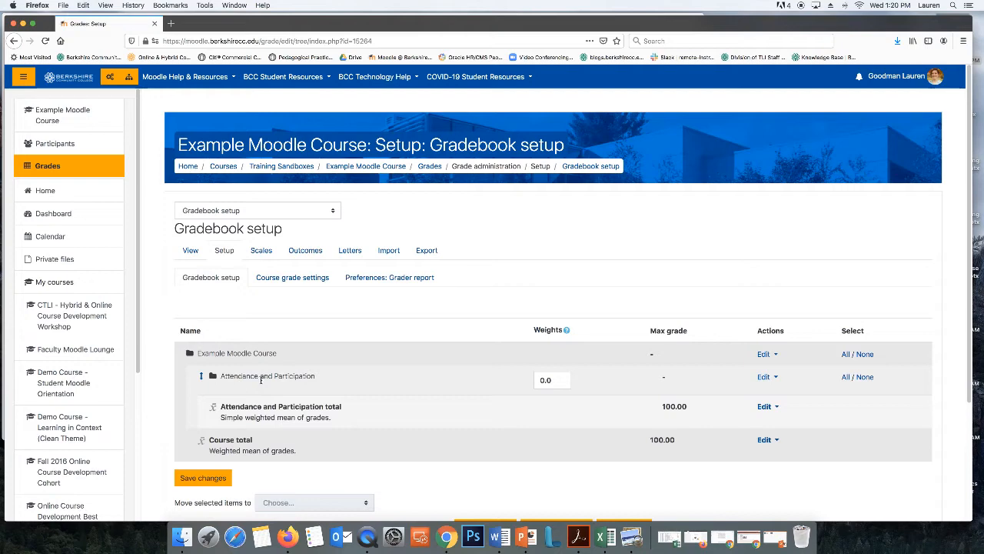
# - Set the Attendance and Participation category's weight to 30, as given in the grading scheme, and save the gradebook setup
pyautogui.doubleClick(543, 381)
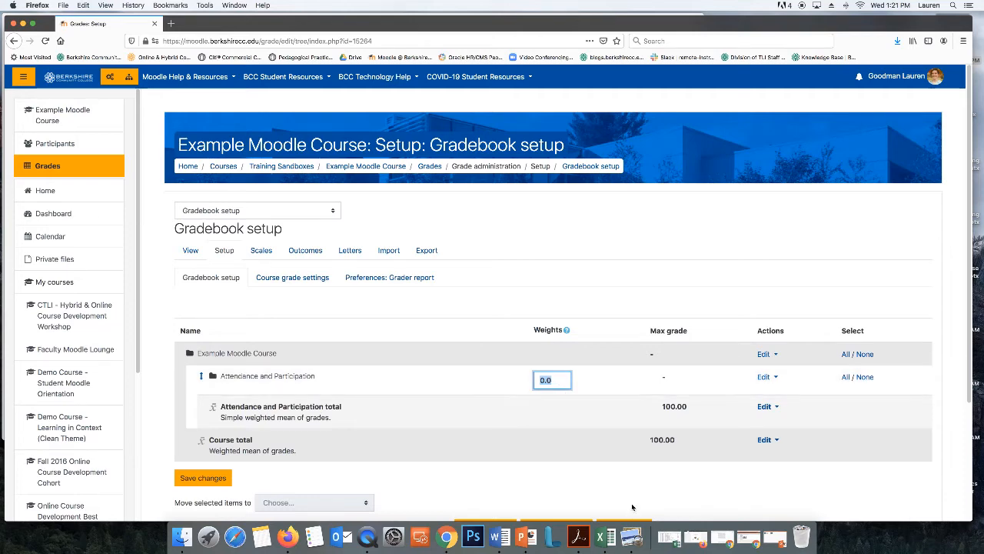
pyautogui.click(632, 531)
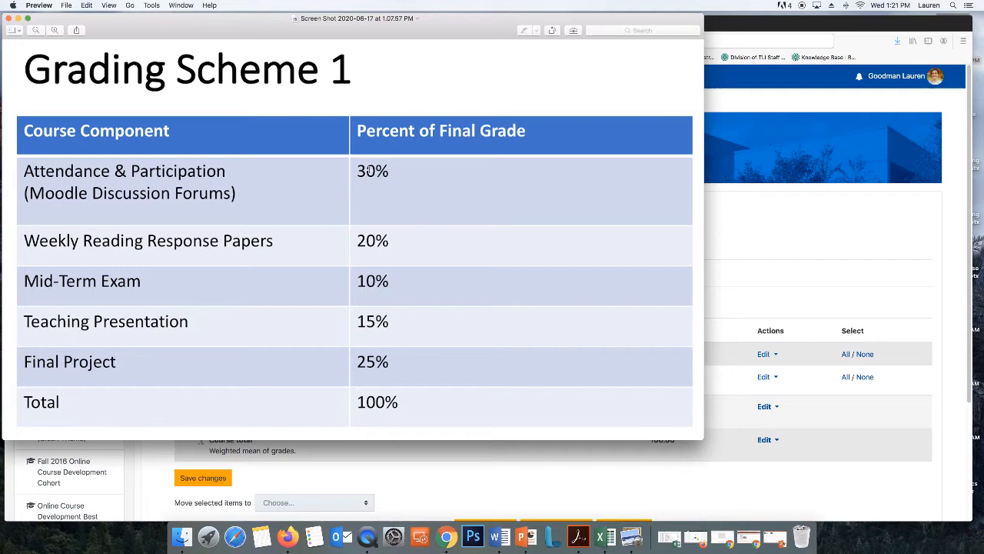
pyautogui.click(723, 259)
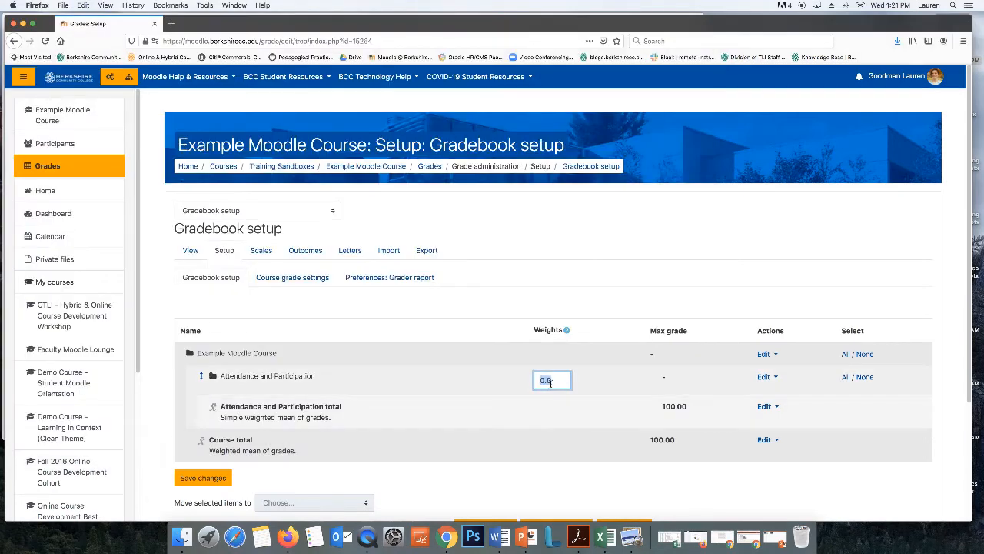
pyautogui.write('30')
pyautogui.click(202, 477)
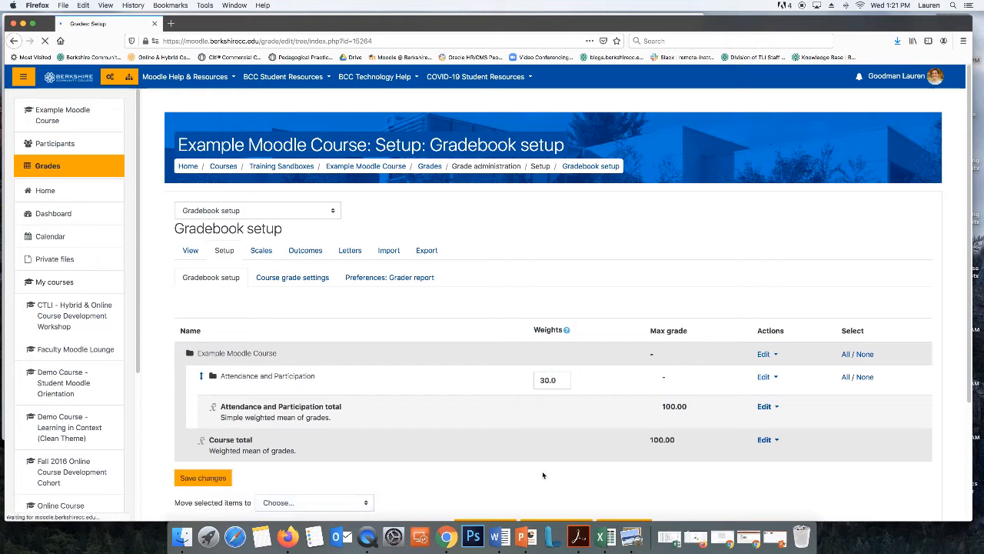
# - Consult the grading scheme in Preview and add a grade category named "Weekly Reading Response Papers" with Simple weighted mean of grades aggregation
pyautogui.click(630, 536)
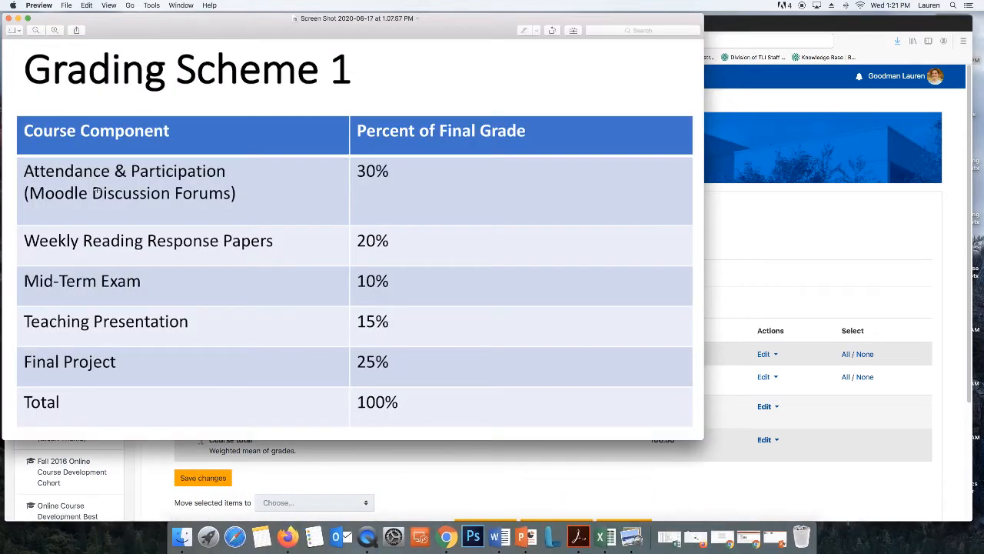
pyautogui.click(772, 223)
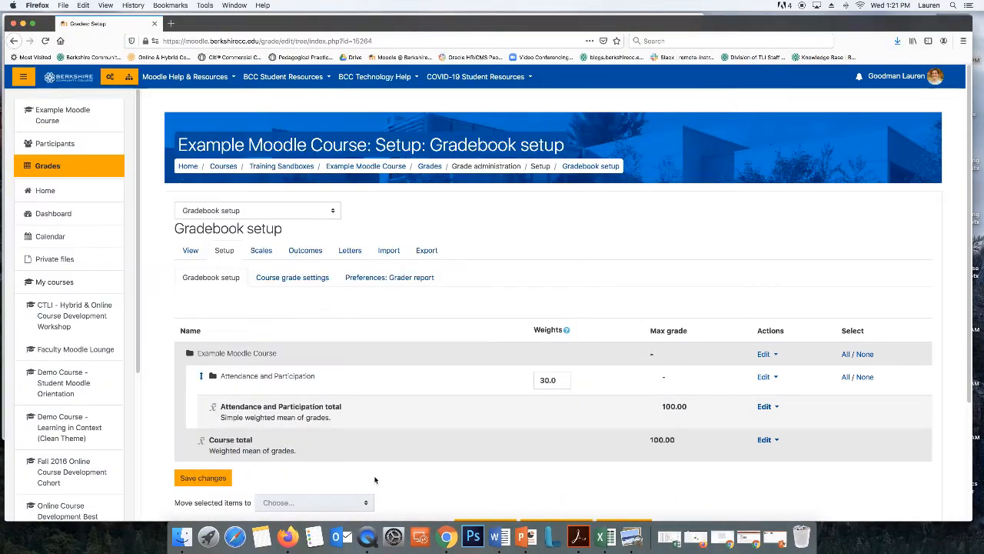
pyautogui.scroll(-2, 585, 446)
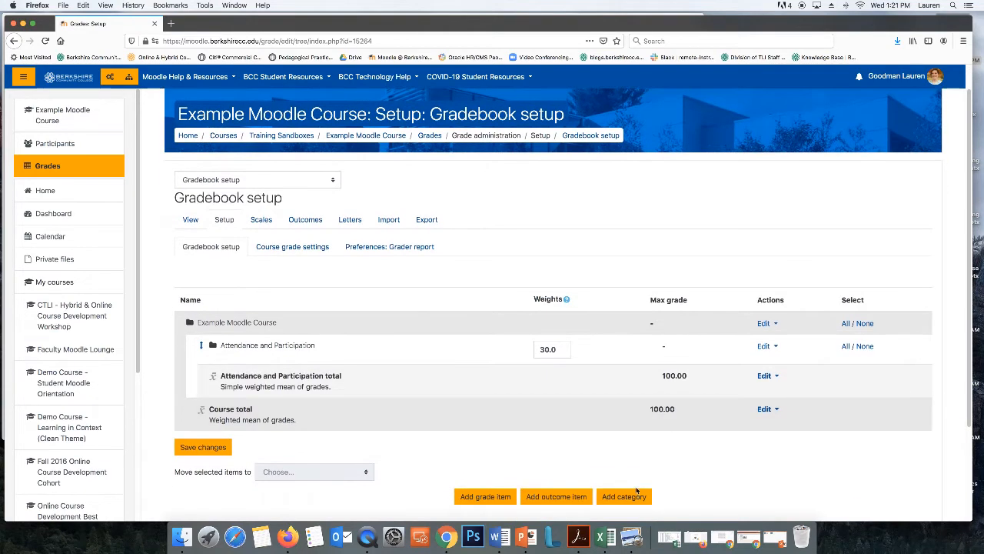
pyautogui.click(633, 497)
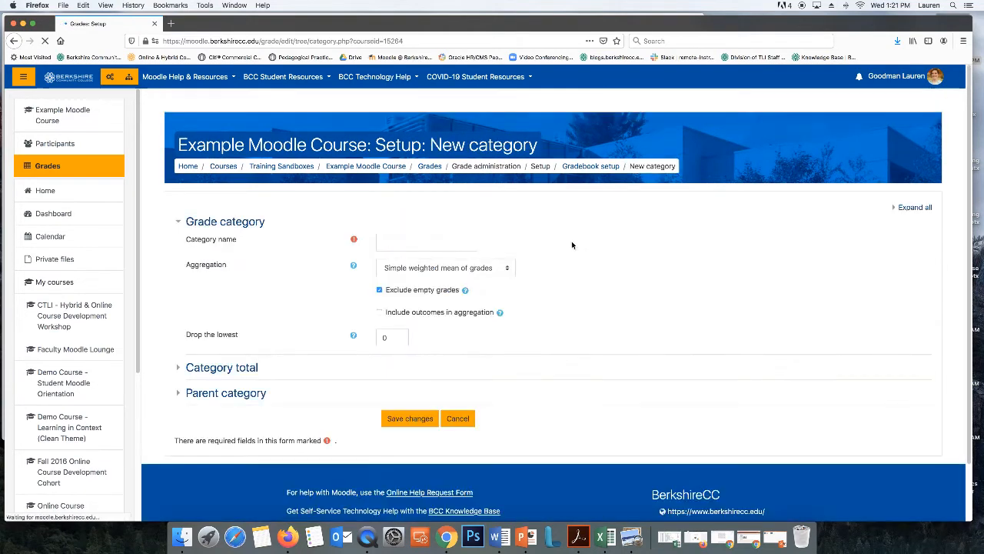
pyautogui.click(450, 244)
pyautogui.write('Weekly ')
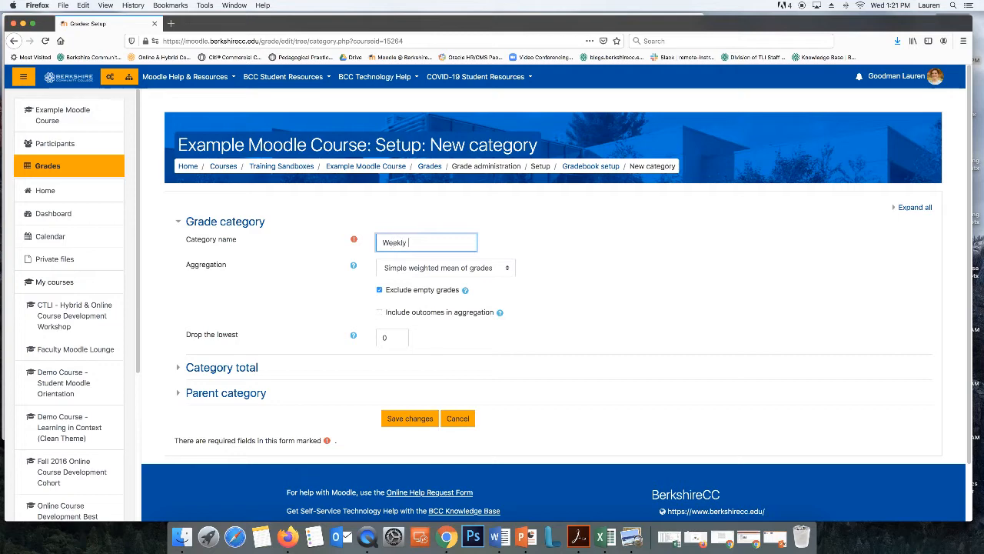
pyautogui.write('Reading Response Papers')
pyautogui.click(423, 421)
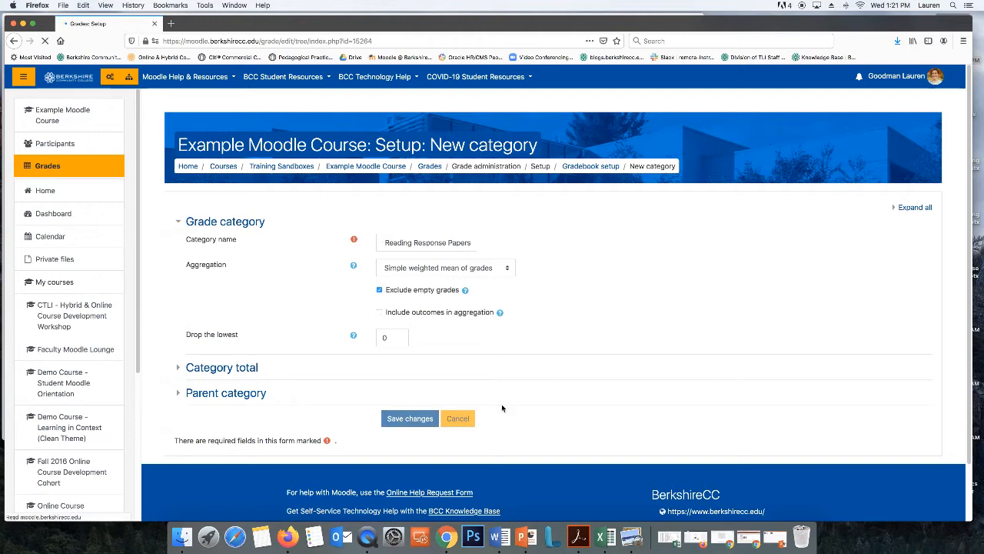
# - Check the grading scheme in Preview, set the Weekly Reading Response Papers category's weight to 20, and save the gradebook setup
pyautogui.scroll(-3, 502, 404)
pyautogui.scroll(-2, 501, 407)
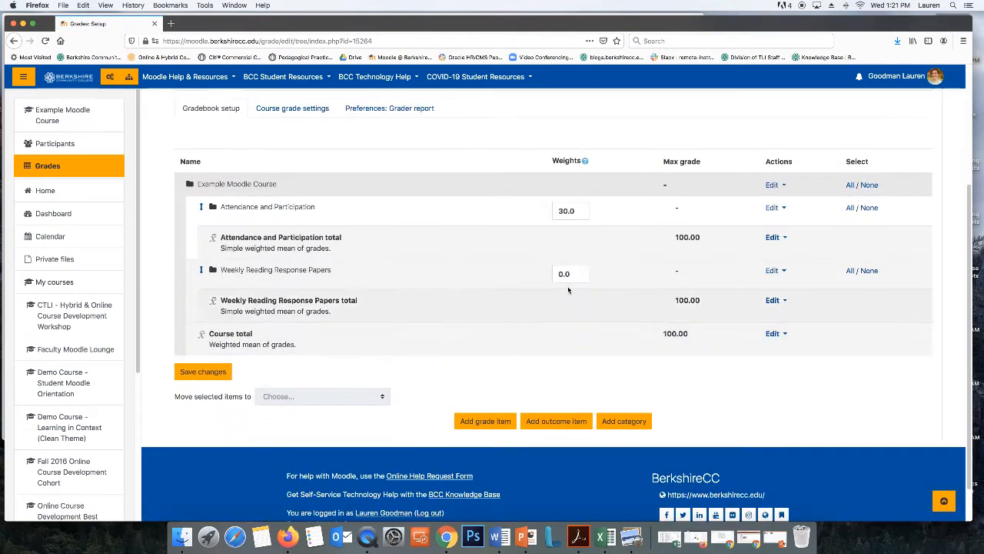
pyautogui.click(633, 529)
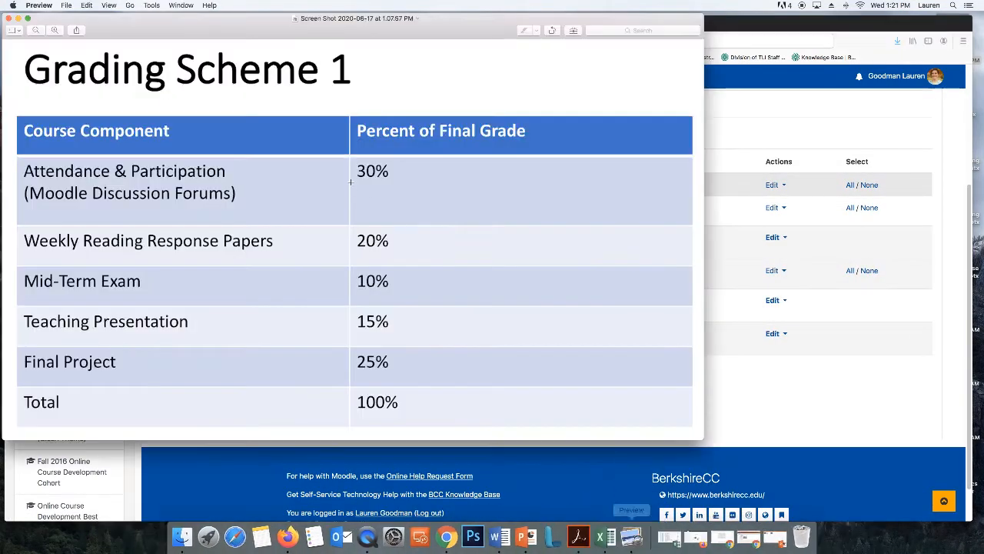
pyautogui.click(728, 403)
pyautogui.doubleClick(565, 273)
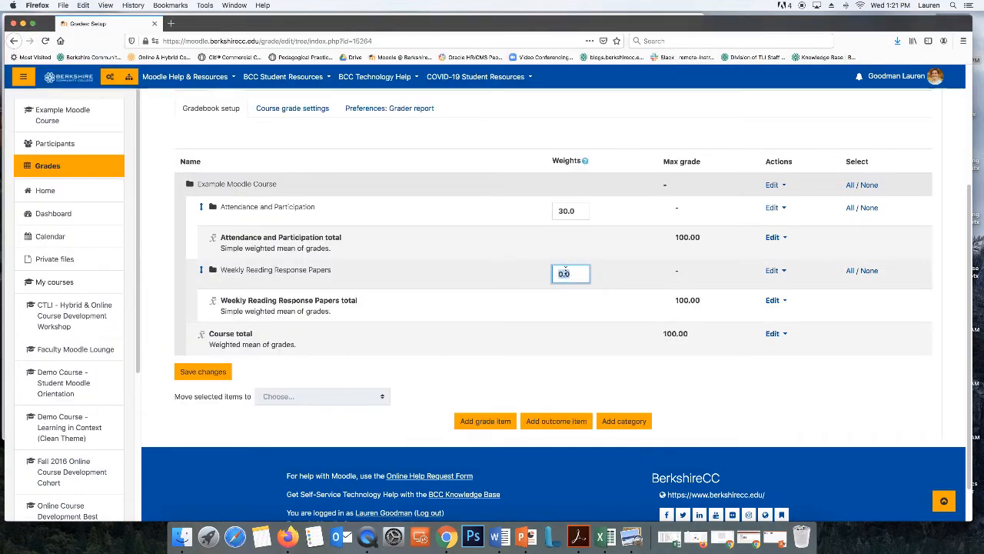
pyautogui.write('20')
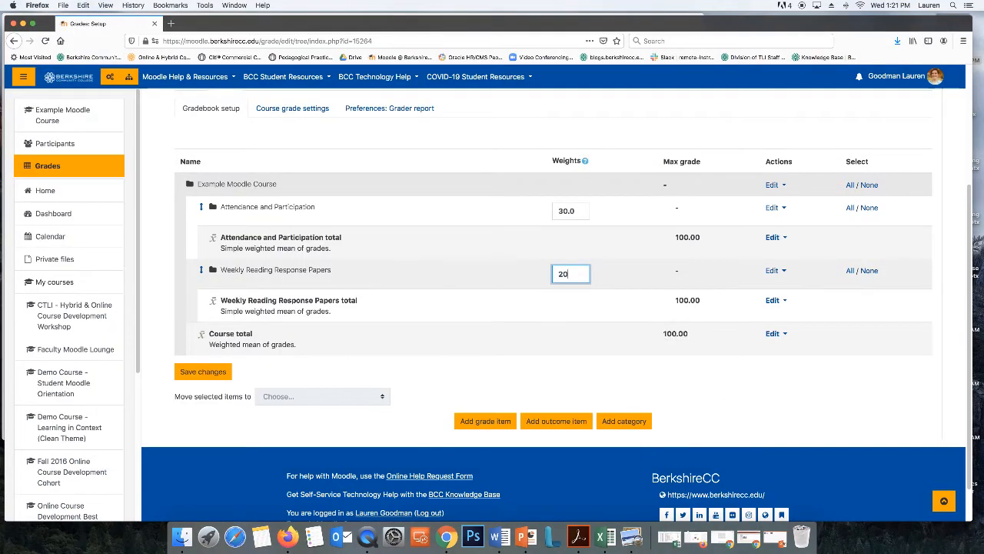
pyautogui.click(203, 374)
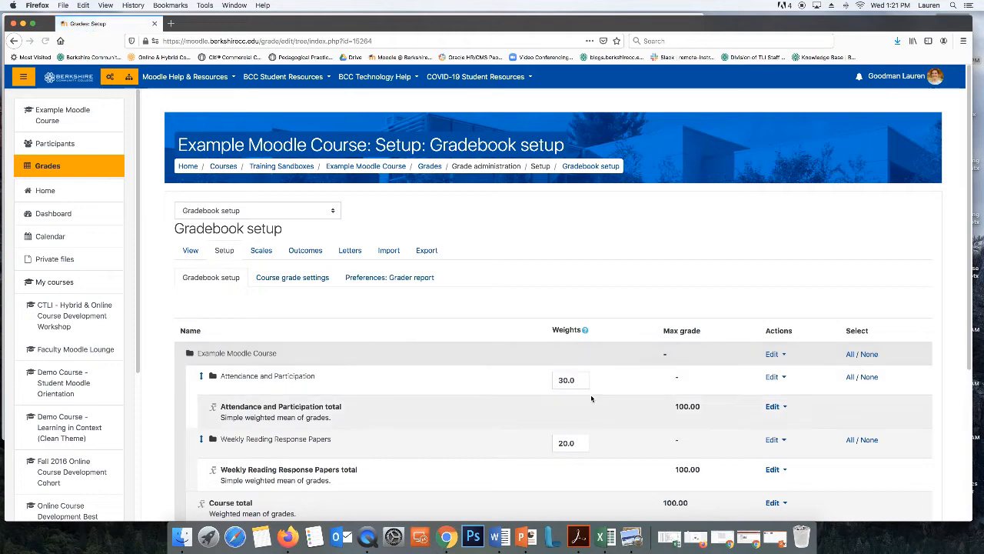
# - Try decimal weights of .3 for Attendance and Participation and .2 for Weekly Reading Response Papers, saving the gradebook setup
pyautogui.scroll(-1, 573, 384)
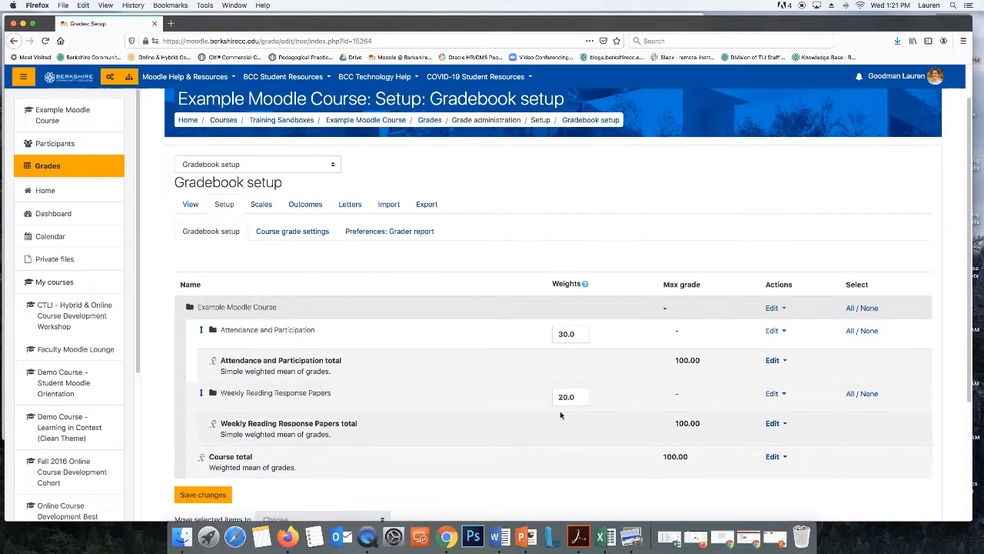
pyautogui.doubleClick(567, 339)
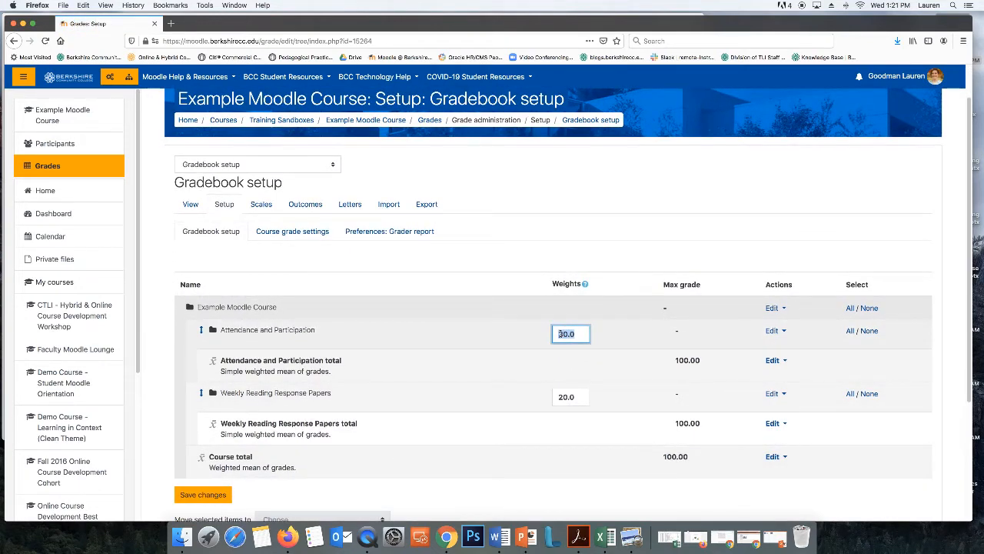
pyautogui.write('.3')
pyautogui.doubleClick(567, 397)
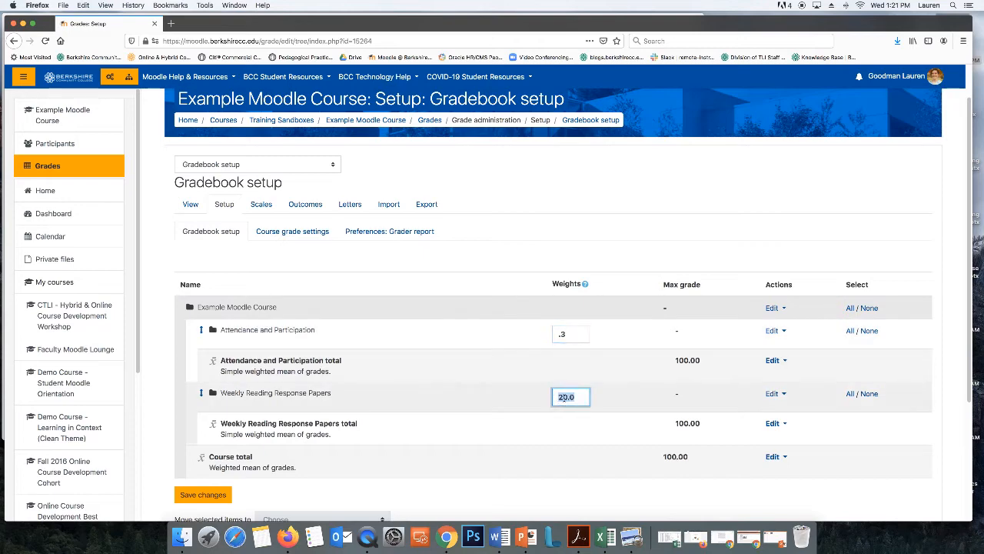
pyautogui.write('.2')
pyautogui.click(202, 496)
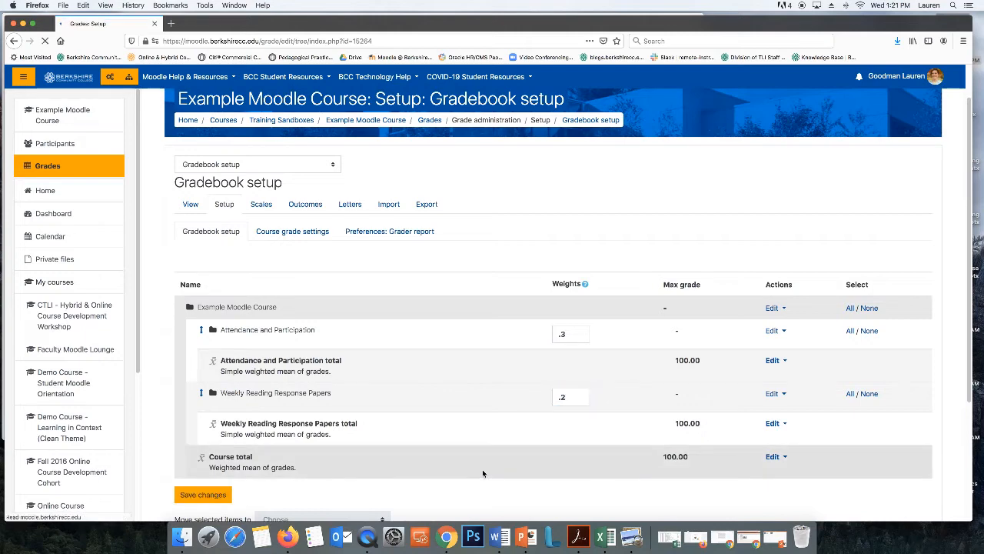
# - Compare the categories and weights in the gradebook setup with the Grading Scheme 1 table in Preview
pyautogui.scroll(-2, 488, 467)
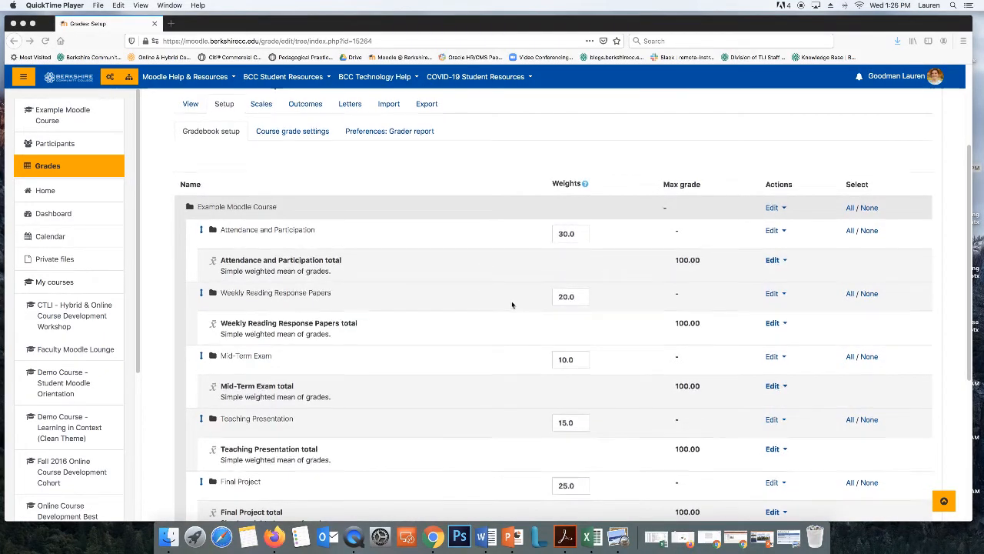
pyautogui.scroll(-1, 512, 304)
pyautogui.click(785, 529)
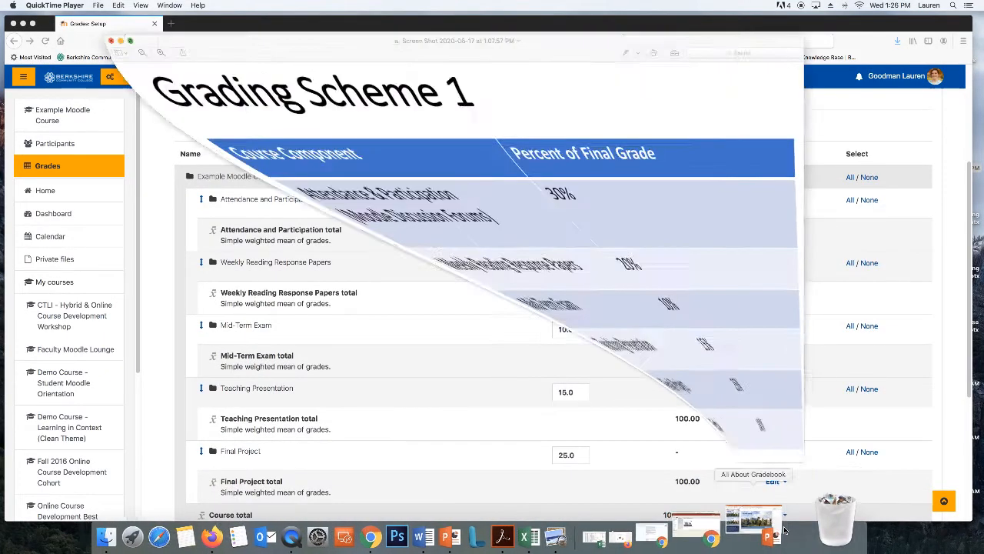
pyautogui.press('super+w')
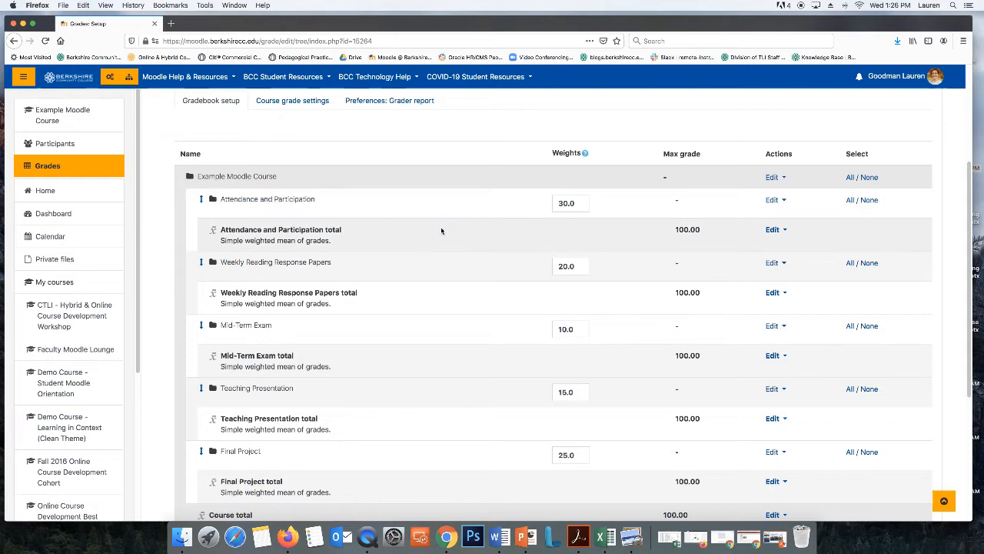
pyautogui.scroll(-3, 483, 330)
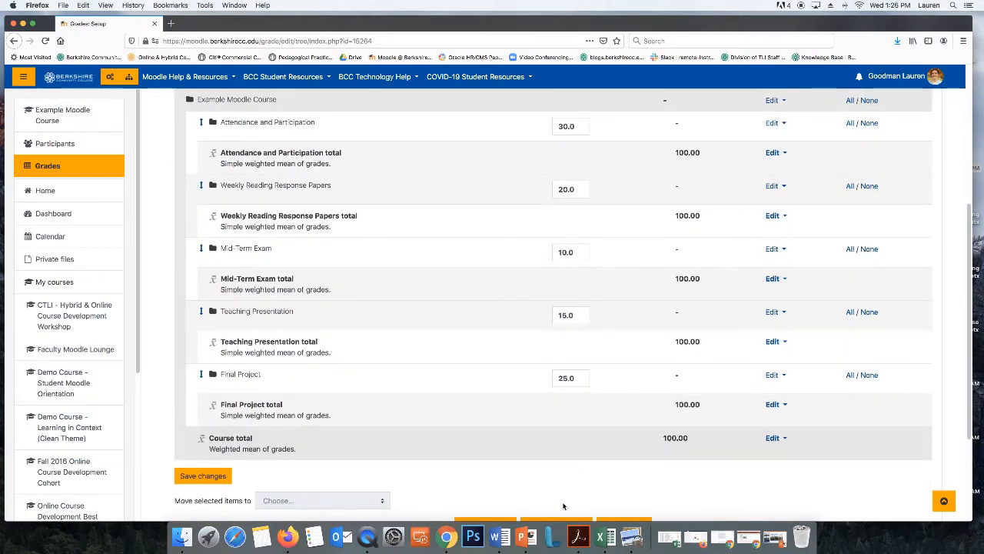
pyautogui.click(632, 531)
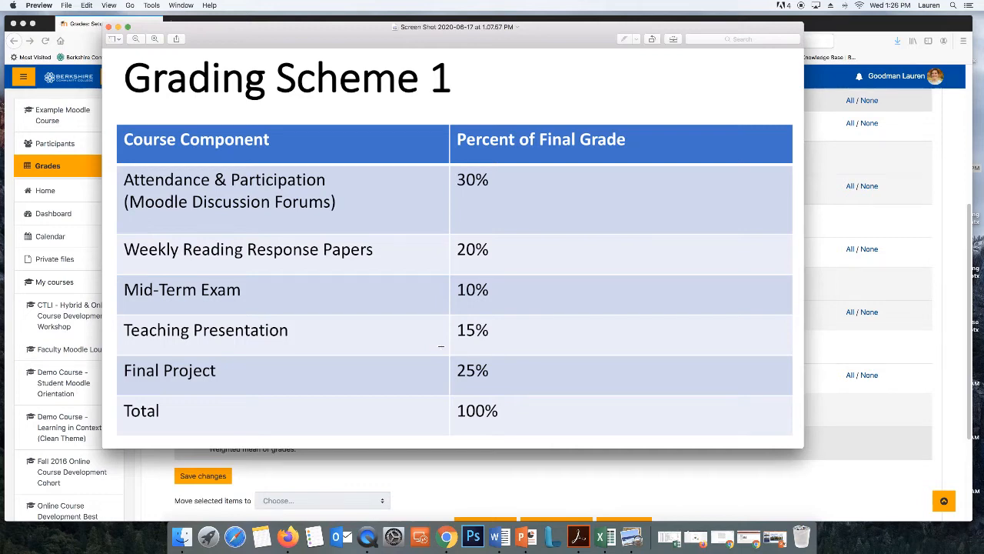
pyautogui.click(528, 485)
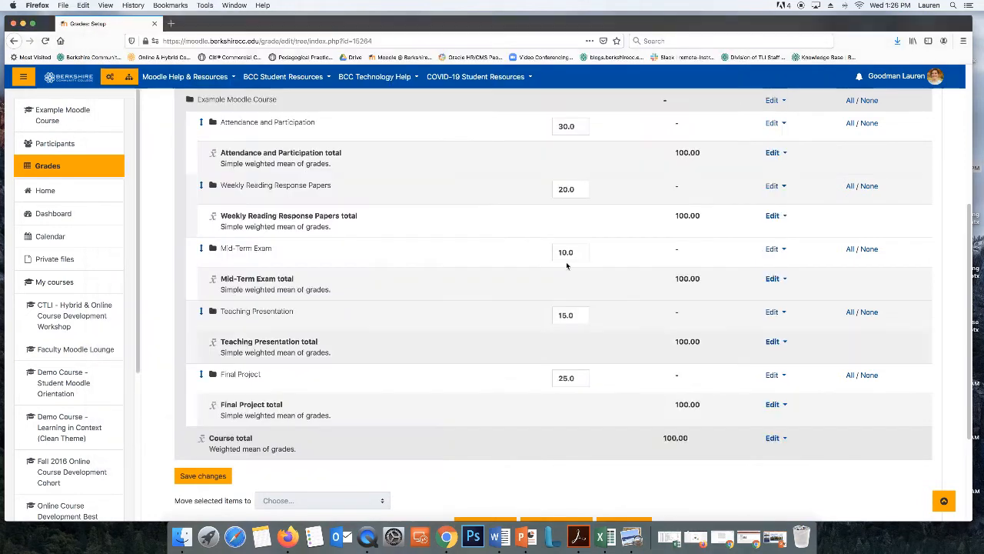
pyautogui.scroll(3, 503, 391)
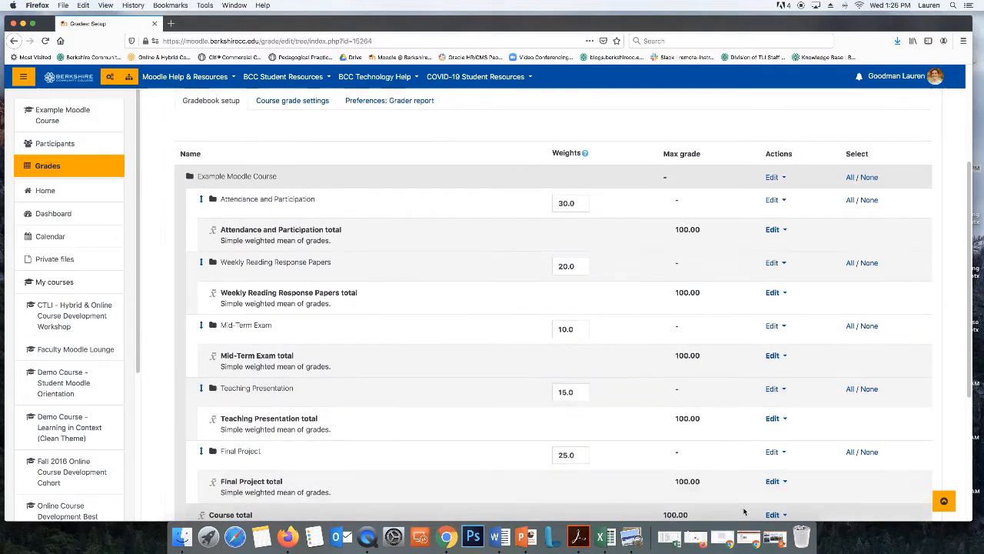
pyautogui.click(638, 511)
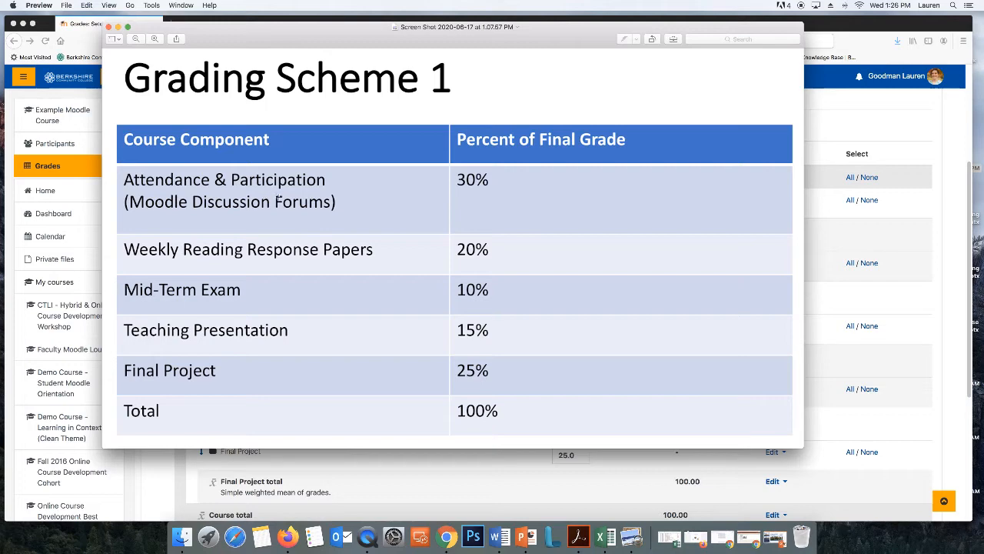
pyautogui.click(911, 129)
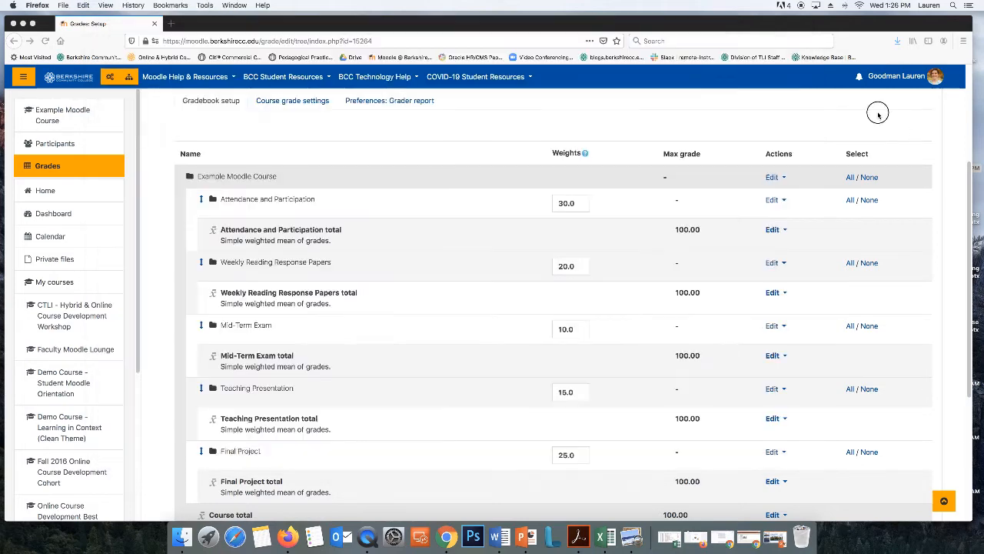
# - Return to the Example Moodle Course page, turn editing on, and start adding a Forum activity to Week 1 (4/6 - 4/12)
pyautogui.scroll(5, 372, 295)
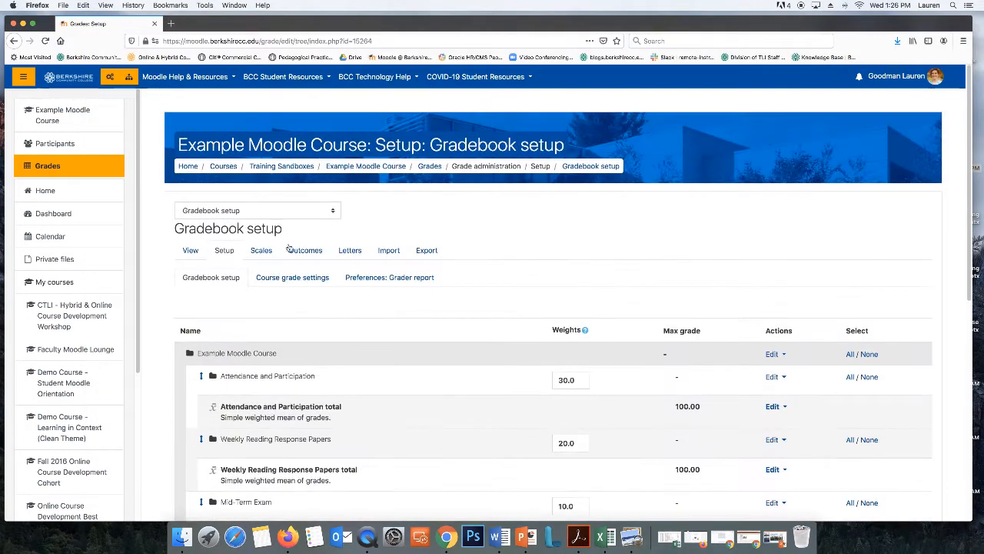
pyautogui.click(381, 168)
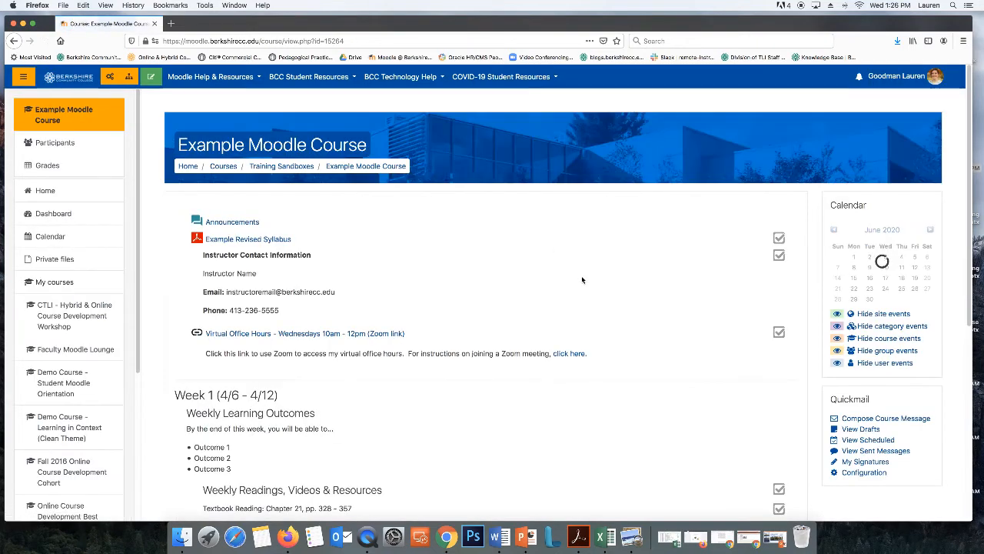
pyautogui.click(156, 80)
pyautogui.scroll(-1, 633, 400)
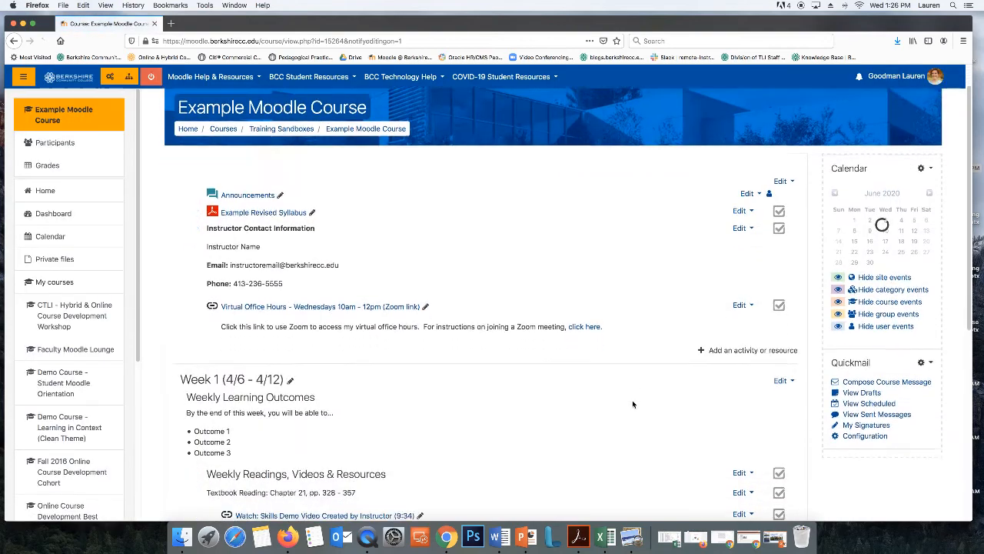
pyautogui.scroll(-10, 632, 402)
pyautogui.click(733, 351)
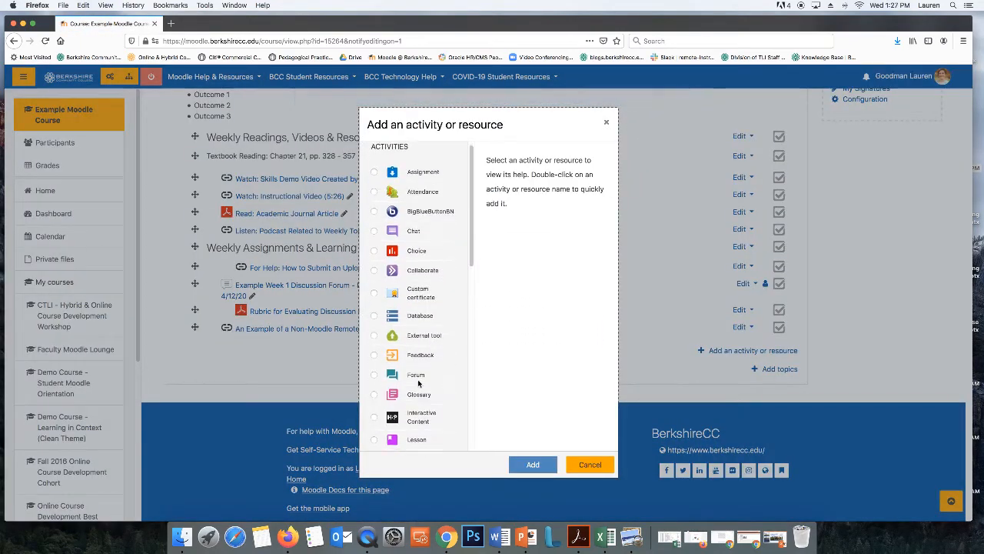
pyautogui.click(416, 377)
pyautogui.click(533, 465)
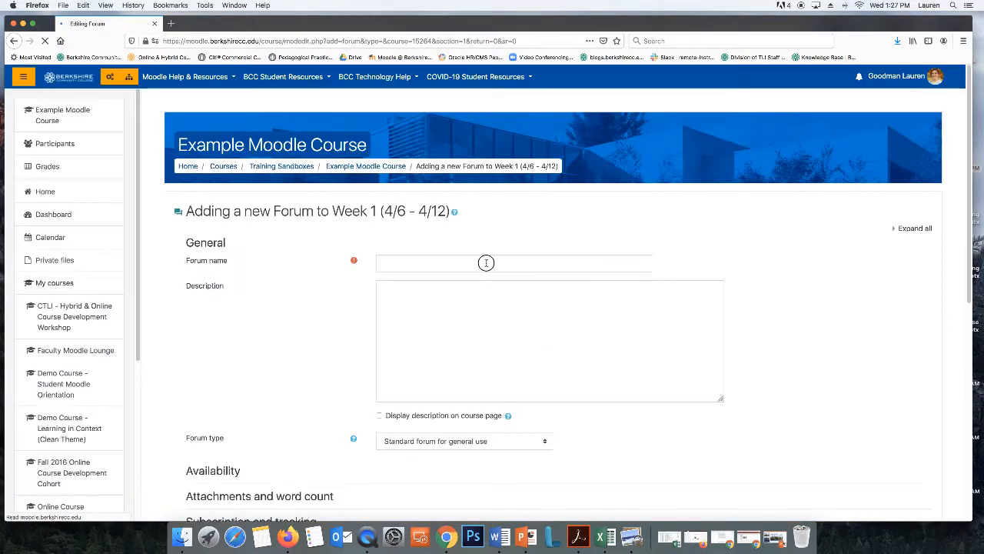
# - Name the new Week 1 forum "Forum 1"
pyautogui.click(486, 263)
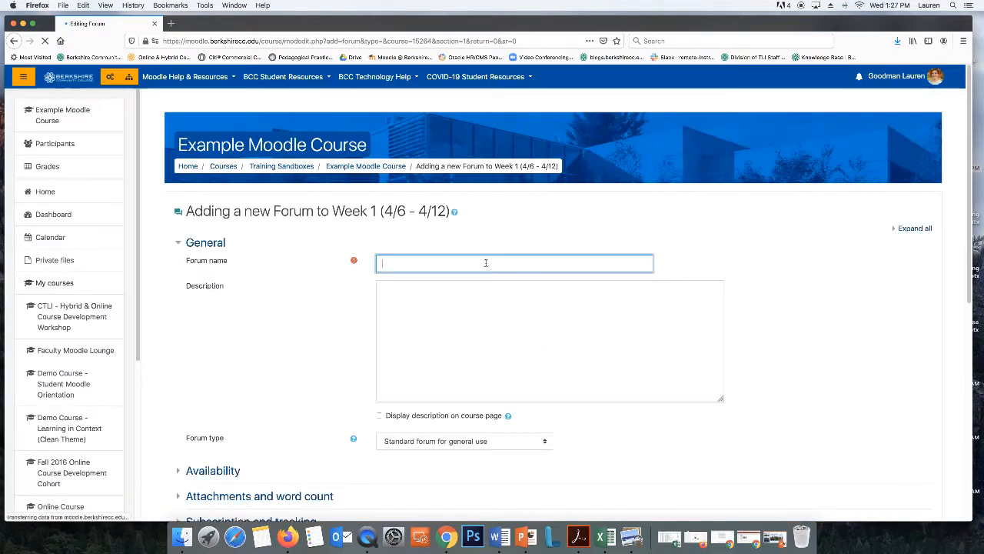
pyautogui.write('Ex')
pyautogui.press('space')
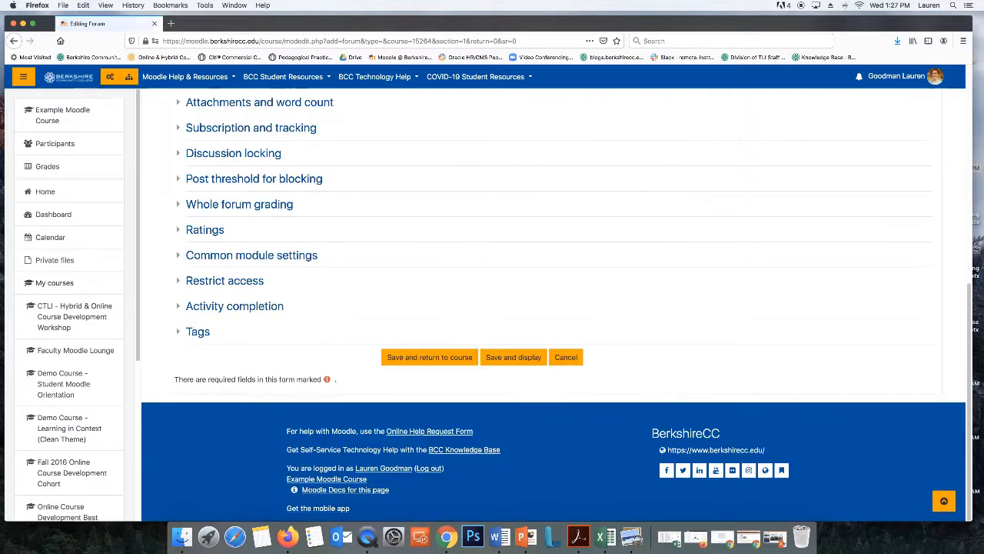
pyautogui.scroll(10, 546, 205)
pyautogui.click(483, 246)
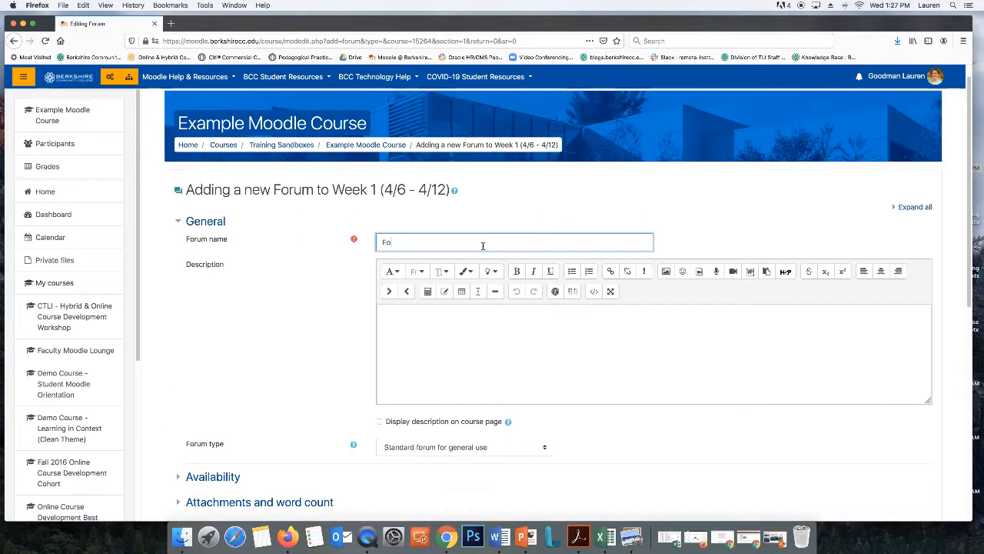
pyautogui.write('rum 1')
# - Expand all of the forum's settings and set the Whole forum grading type to Point
pyautogui.click(914, 207)
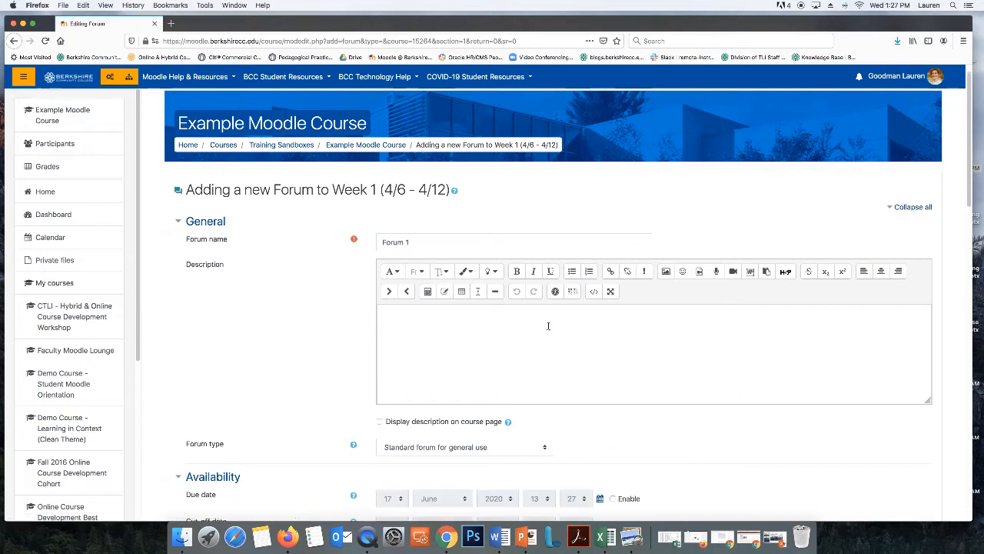
pyautogui.scroll(-9, 558, 367)
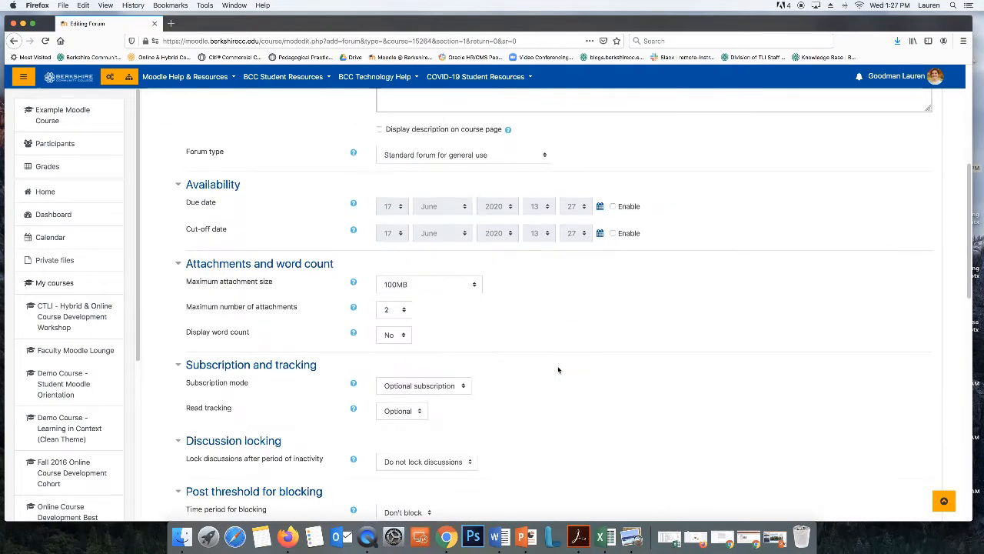
pyautogui.scroll(-1, 559, 370)
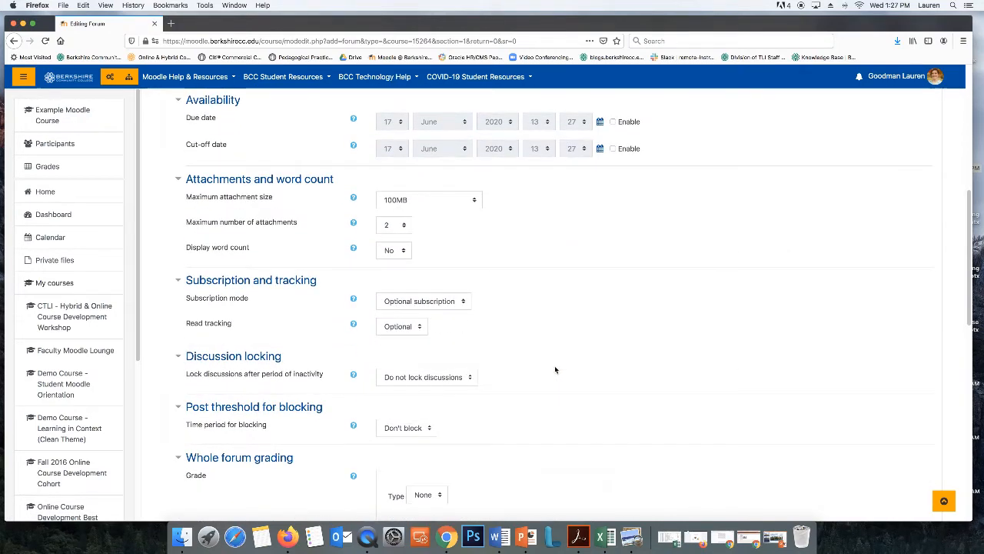
pyautogui.scroll(-3, 555, 370)
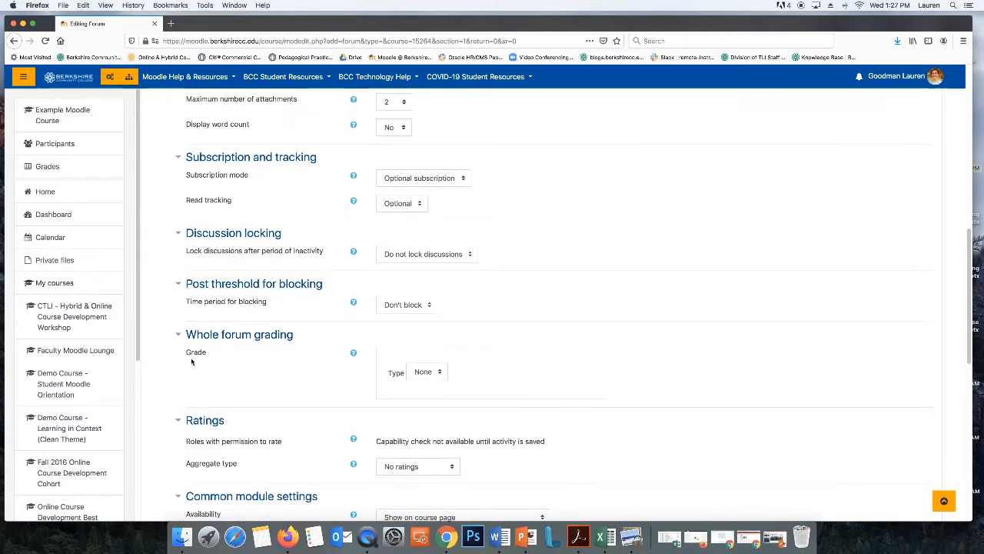
pyautogui.click(427, 372)
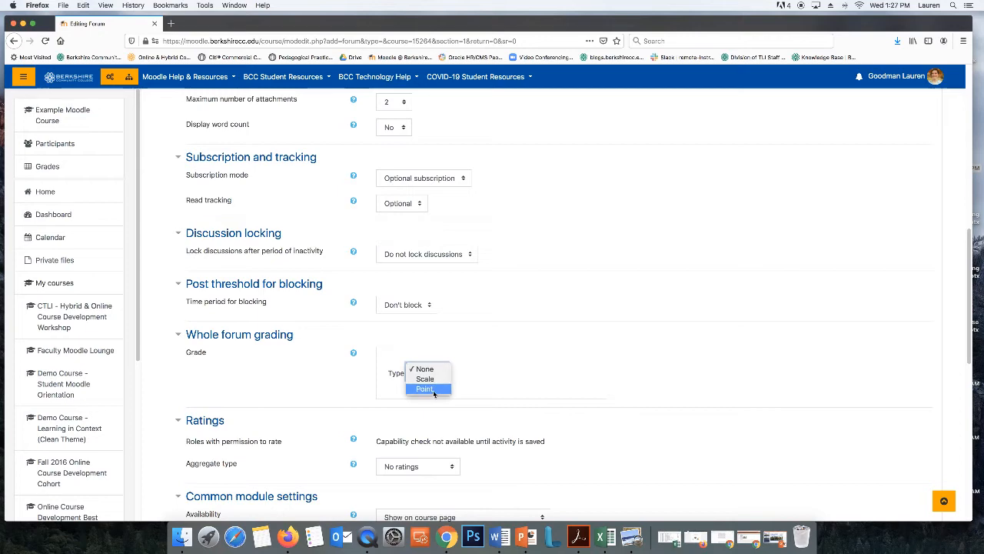
pyautogui.click(501, 387)
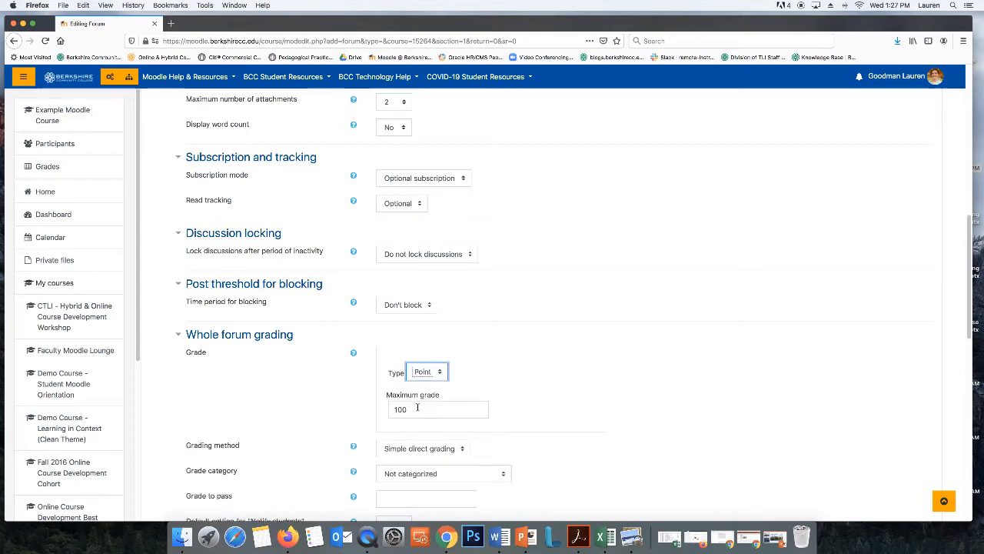
# - Assign the forum's whole forum grade to the Attendance and Participation grade category
pyautogui.scroll(-5, 470, 398)
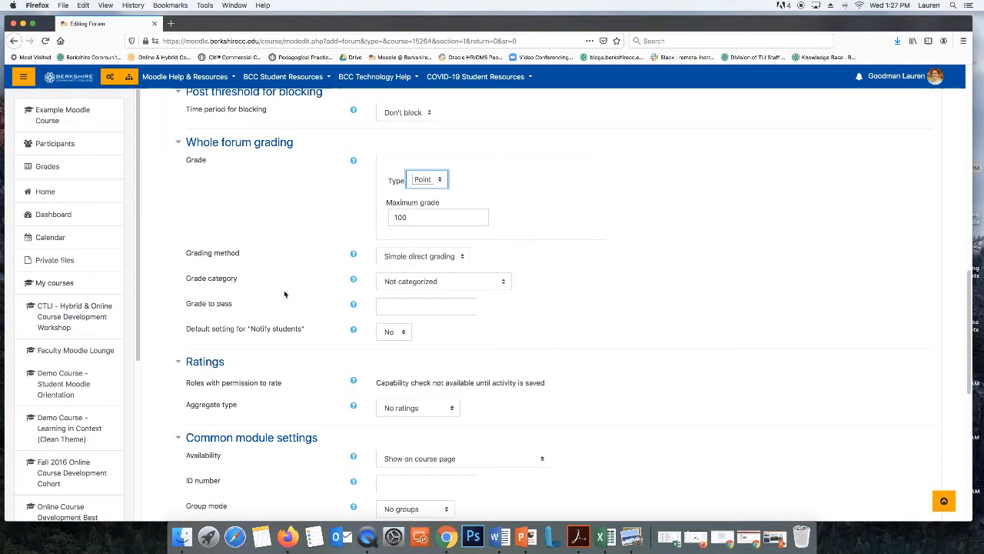
pyautogui.moveTo(185, 280); pyautogui.dragTo(323, 281)
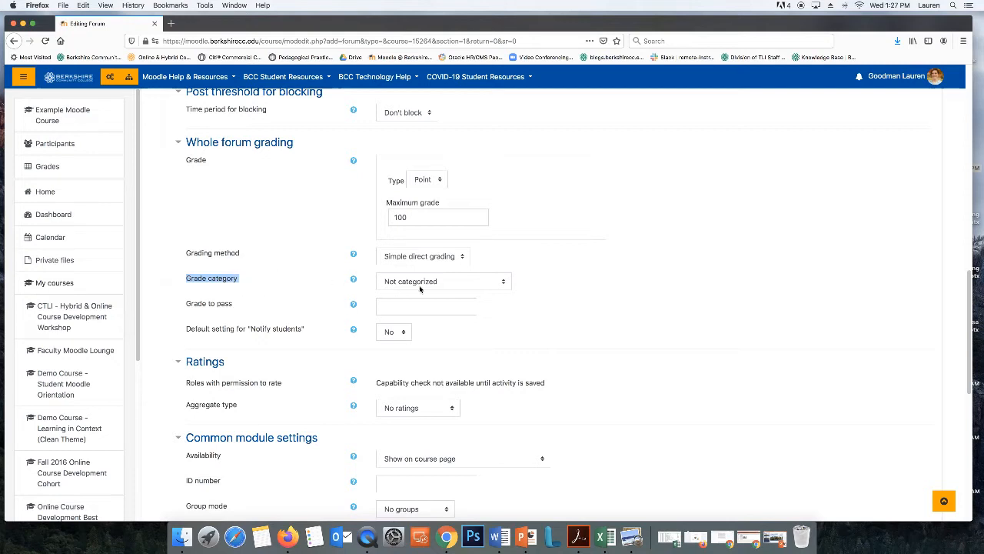
pyautogui.click(411, 283)
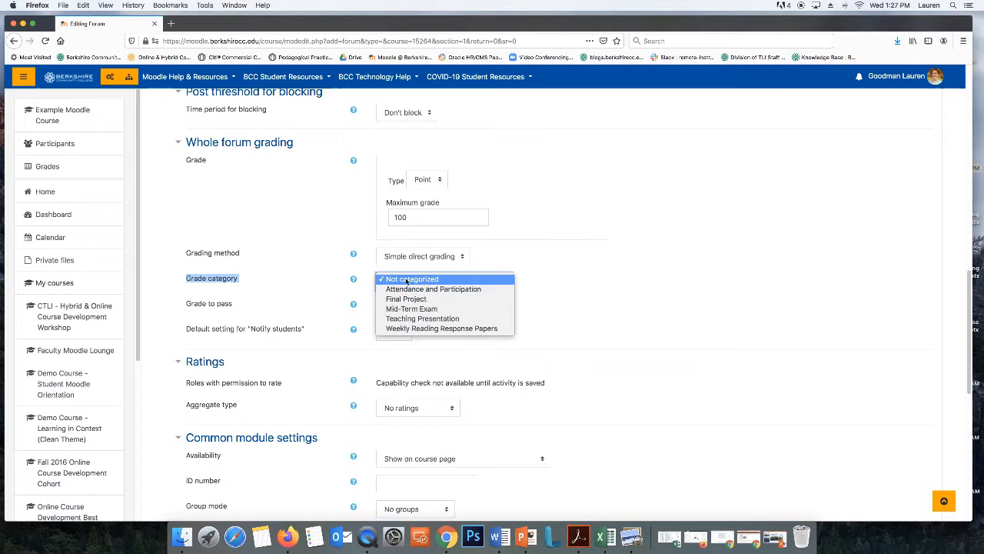
pyautogui.click(463, 290)
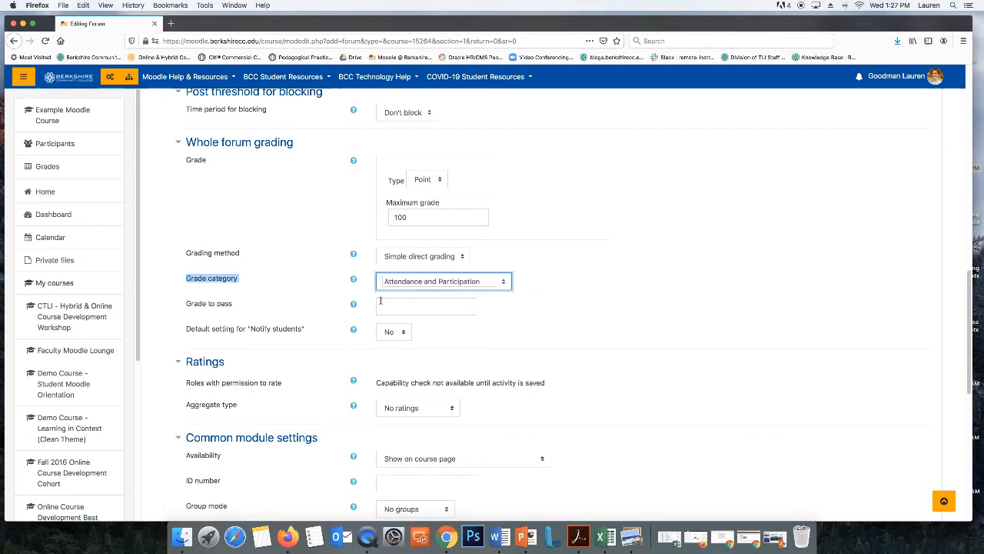
pyautogui.click(279, 287)
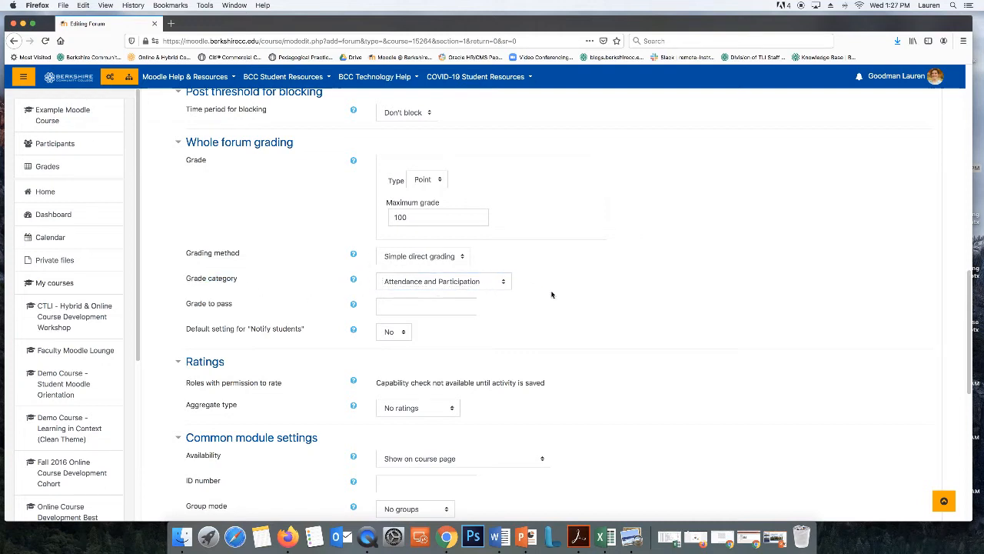
pyautogui.click(458, 282)
pyautogui.click(458, 280)
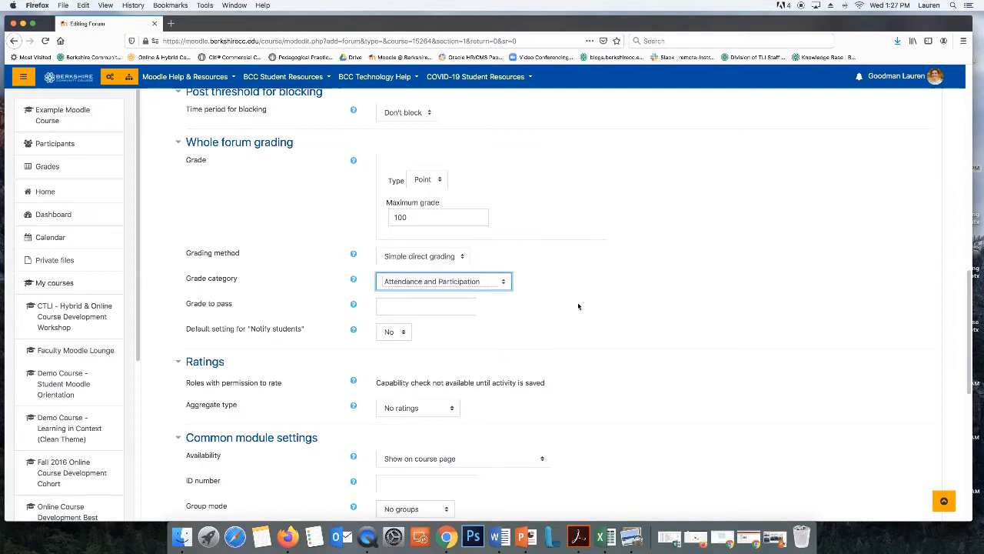
# - Save the forum, return to the course page, and check the Forum 1 entry in Week 1
pyautogui.scroll(-10, 579, 306)
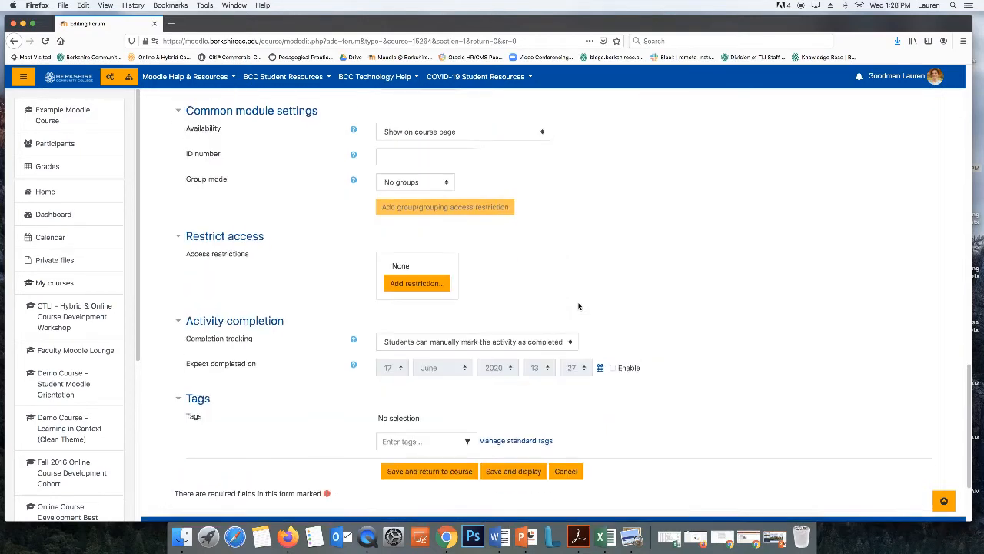
pyautogui.scroll(-1, 553, 346)
pyautogui.click(443, 362)
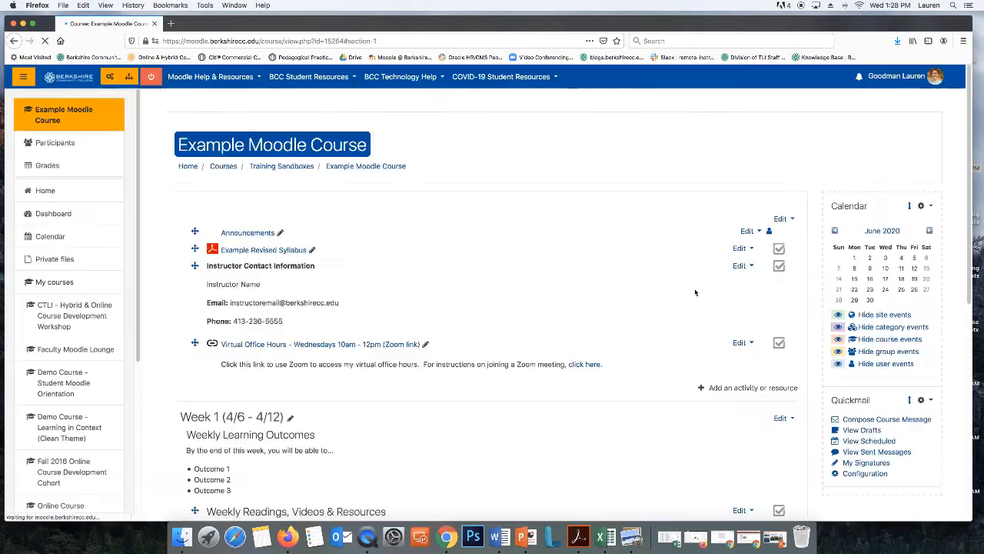
pyautogui.scroll(-5, 601, 291)
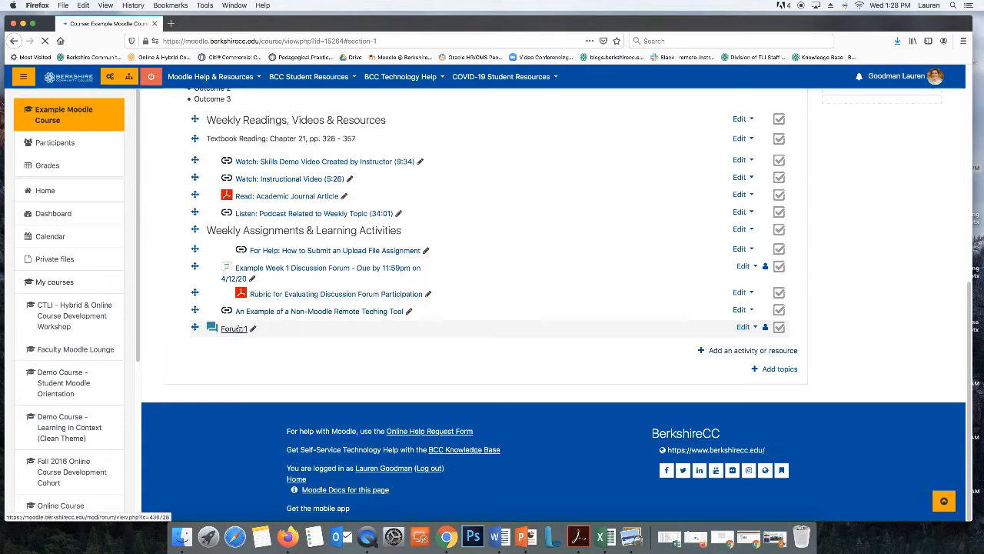
pyautogui.scroll(5, 242, 336)
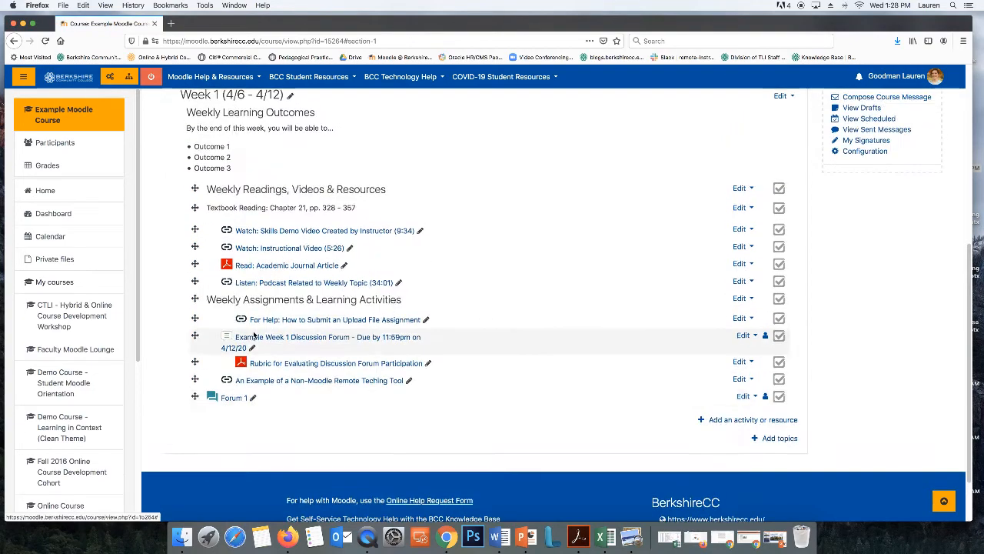
pyautogui.scroll(6, 254, 335)
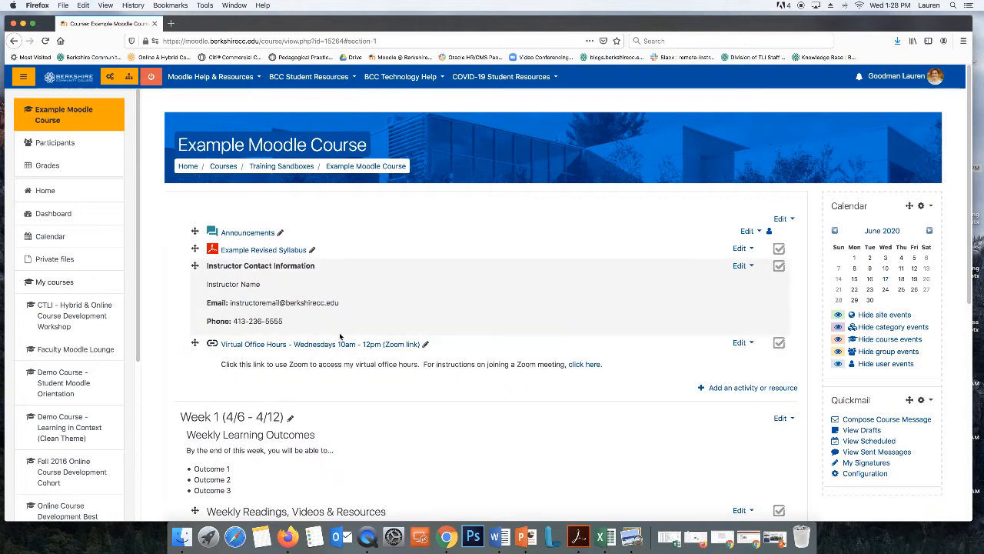
# - Open the course's grader report and look across its category and grade item columns
pyautogui.click(74, 169)
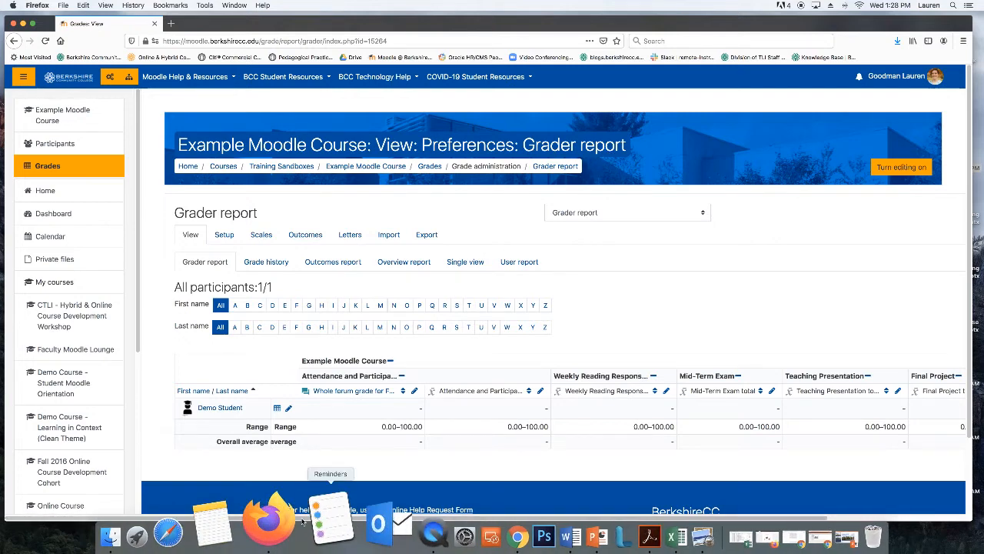
pyautogui.hscroll(4, 231, 520)
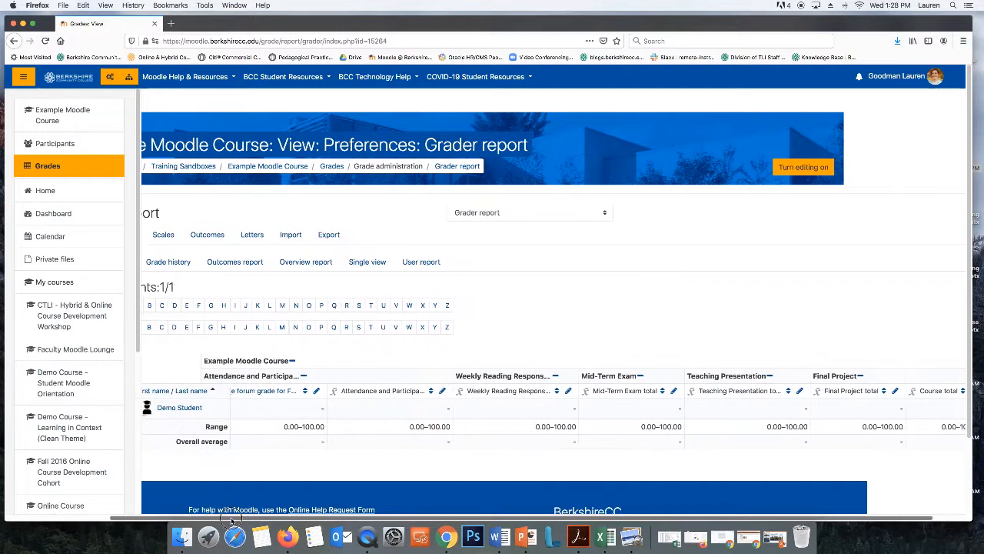
pyautogui.hscroll(-4, 169, 512)
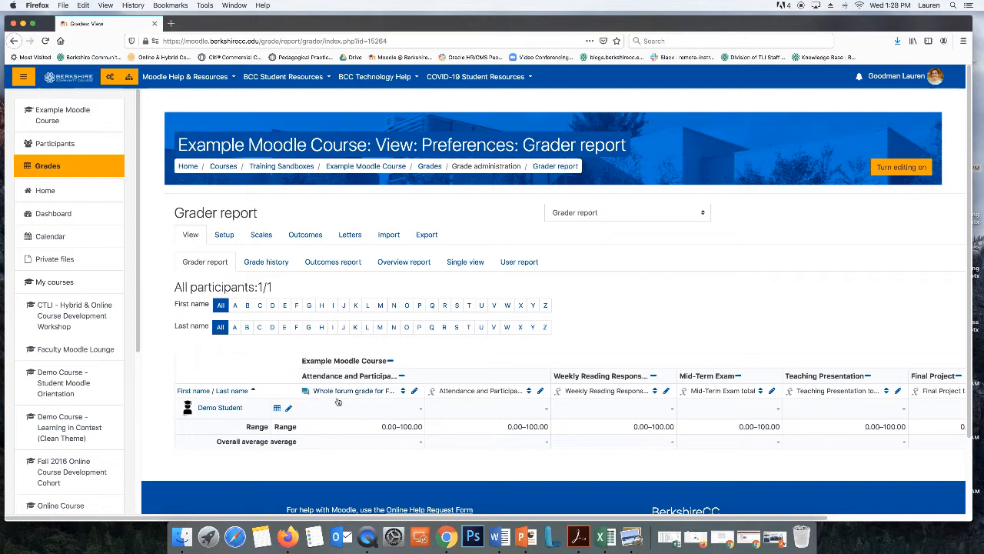
# - Open the gradebook setup and examine the Forum 1 grade item within the Attendance and Participation category
pyautogui.click(223, 235)
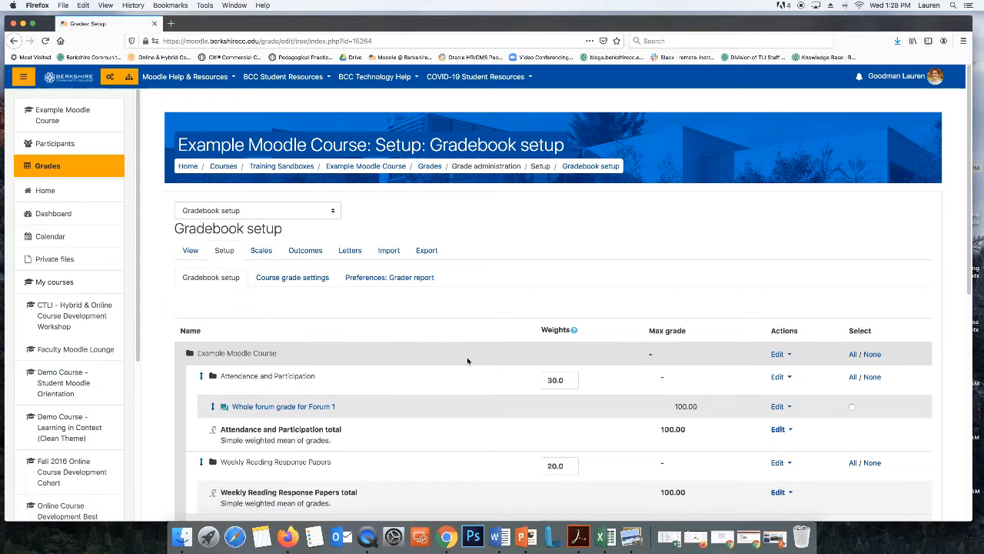
pyautogui.scroll(-2, 468, 359)
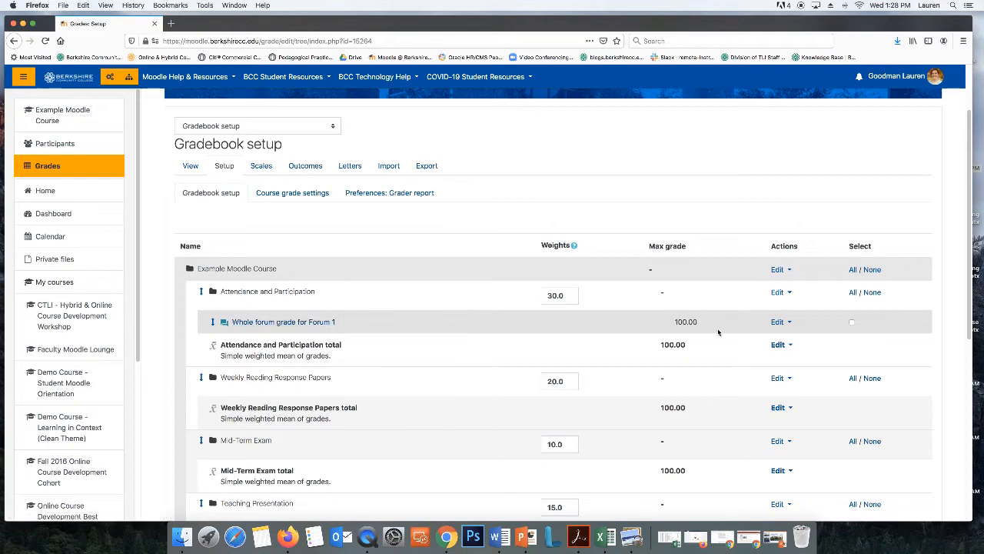
pyautogui.scroll(-1, 368, 325)
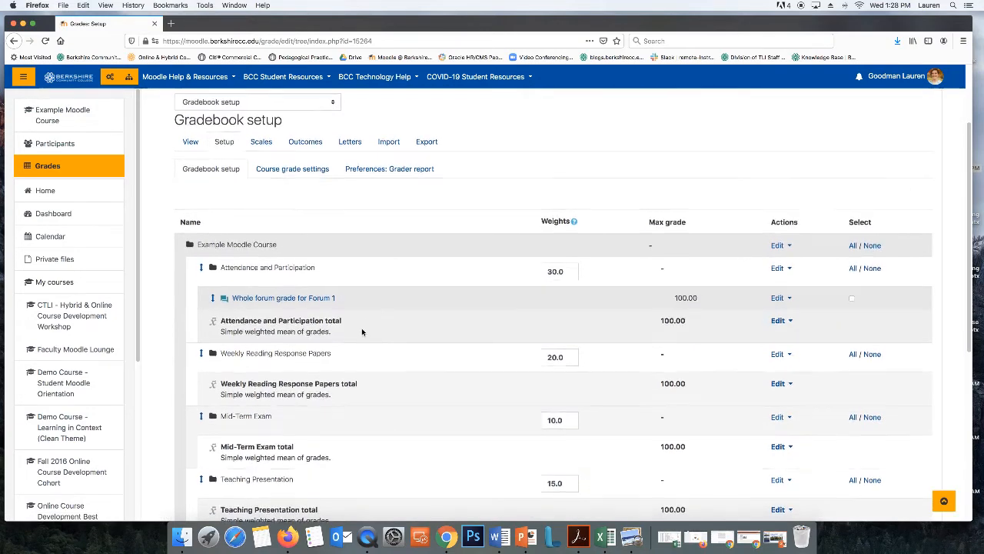
pyautogui.scroll(-1, 362, 331)
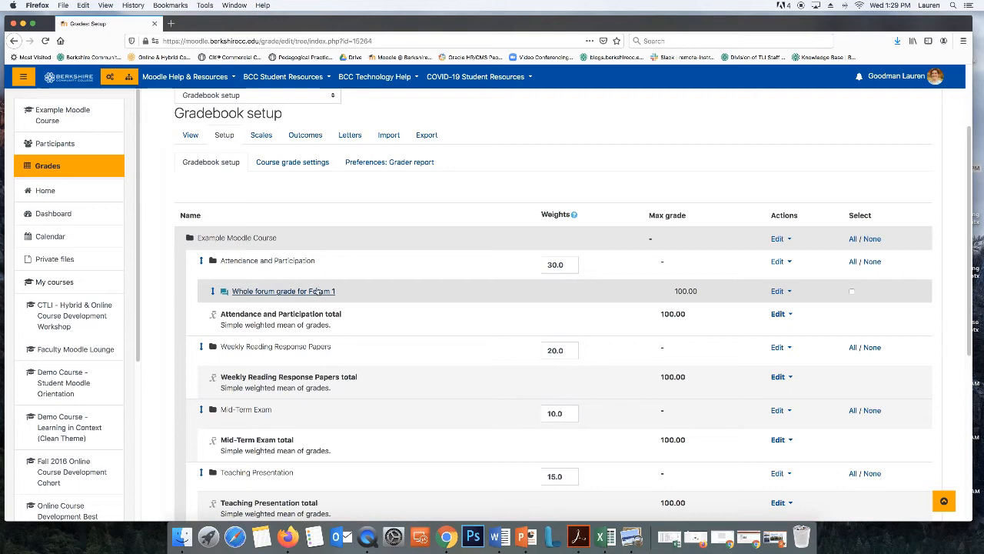
# - Move the Forum 1 grade item out of Attendance and Participation to the course's top level, above that category
pyautogui.click(213, 293)
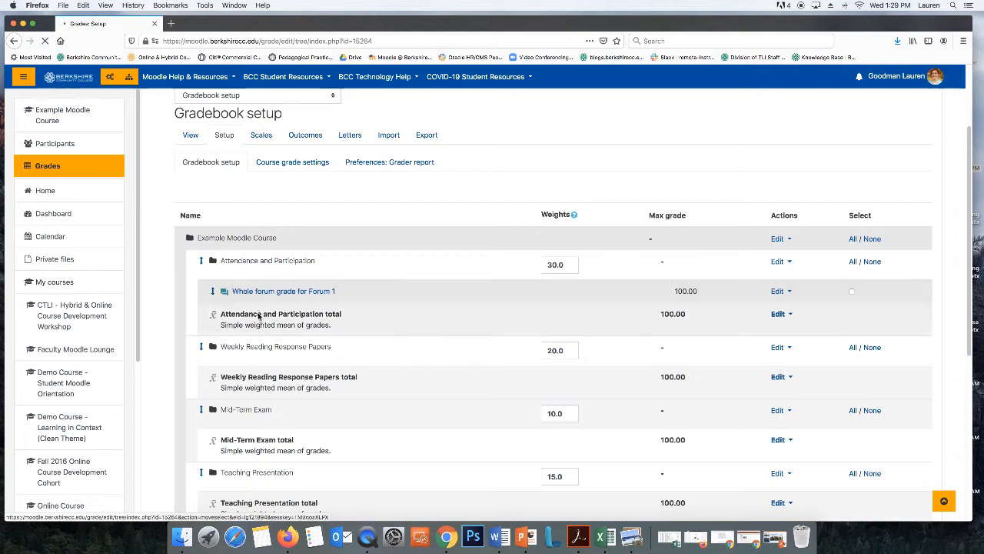
pyautogui.scroll(-2, 257, 316)
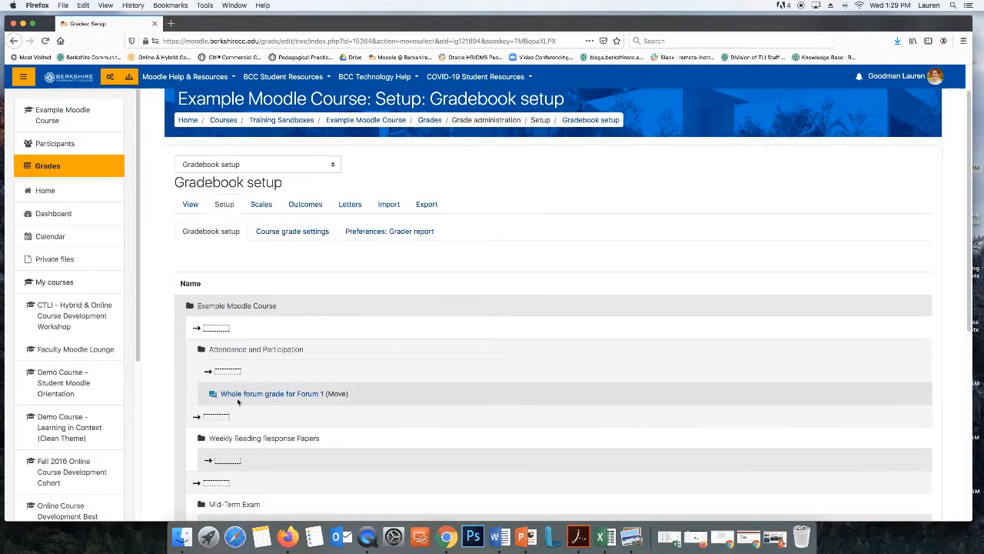
pyautogui.click(219, 328)
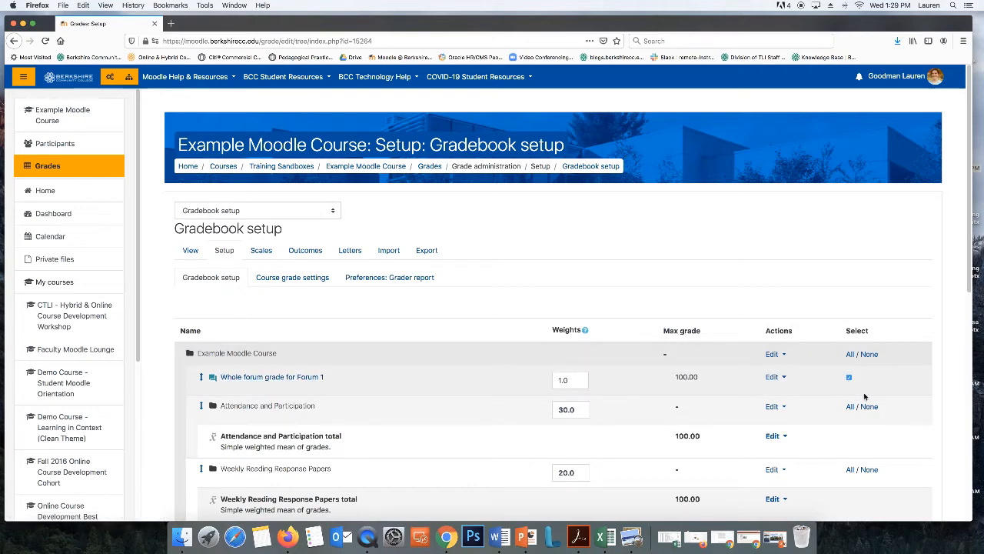
# - Move the selected Forum 1 grade item from the course's top level into the Attendance and Participation category
pyautogui.scroll(-3, 873, 384)
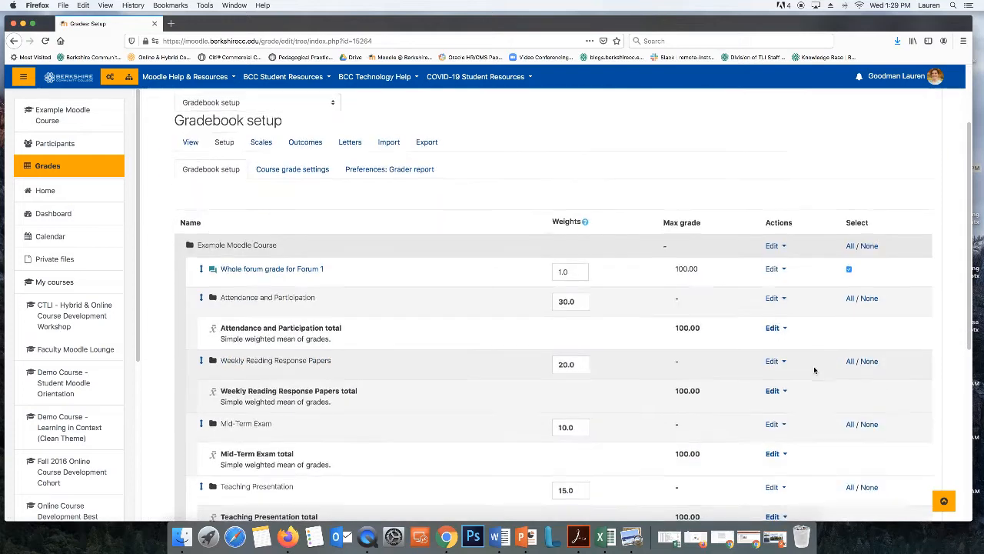
pyautogui.scroll(-6, 816, 370)
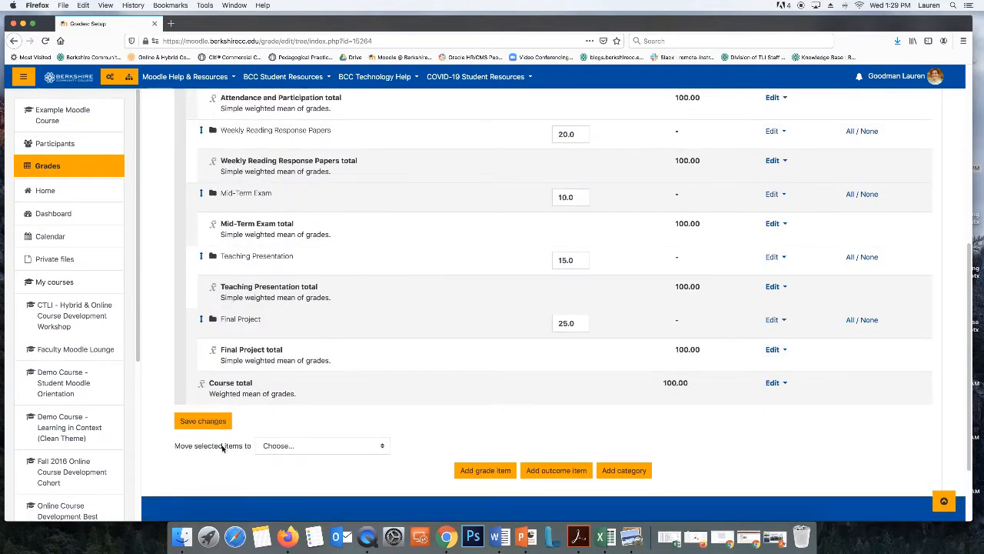
pyautogui.click(289, 446)
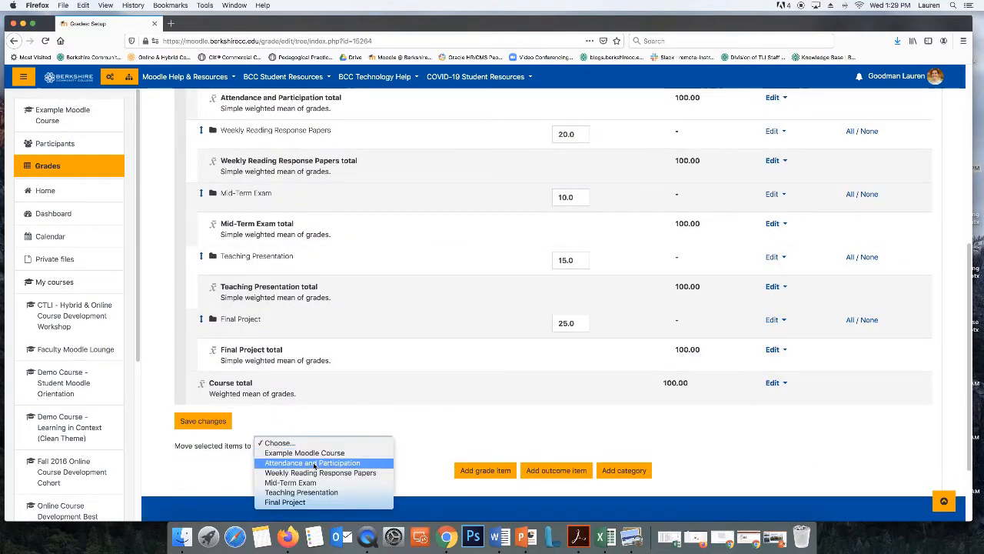
pyautogui.click(314, 463)
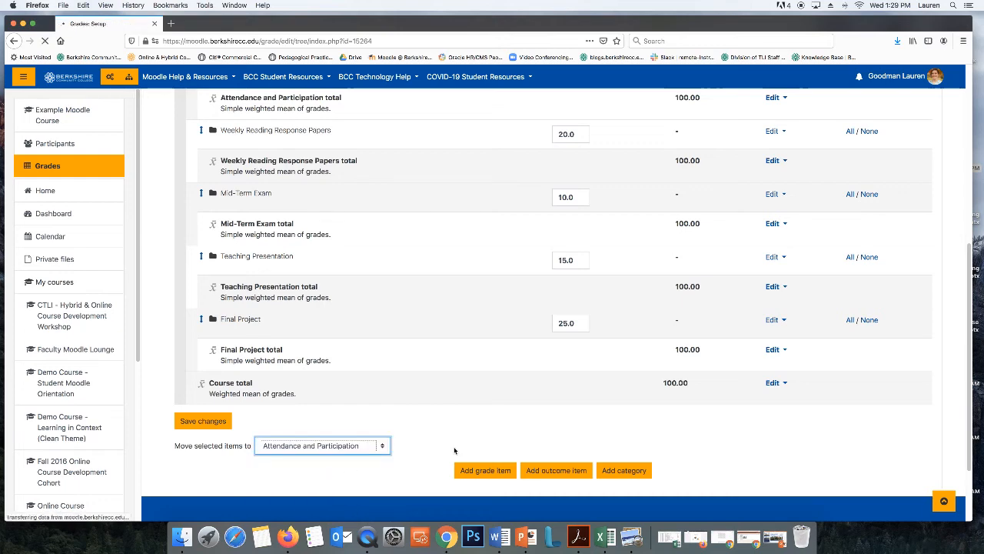
# - Review the gradebook setup's categories, weights and the placement of the Forum 1 grade item
pyautogui.scroll(-1, 456, 450)
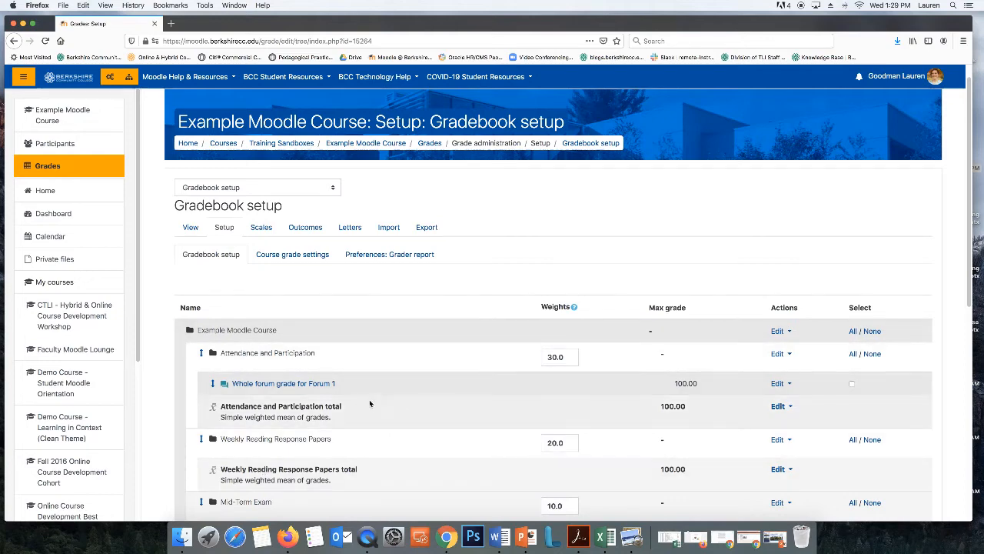
pyautogui.scroll(-3, 386, 469)
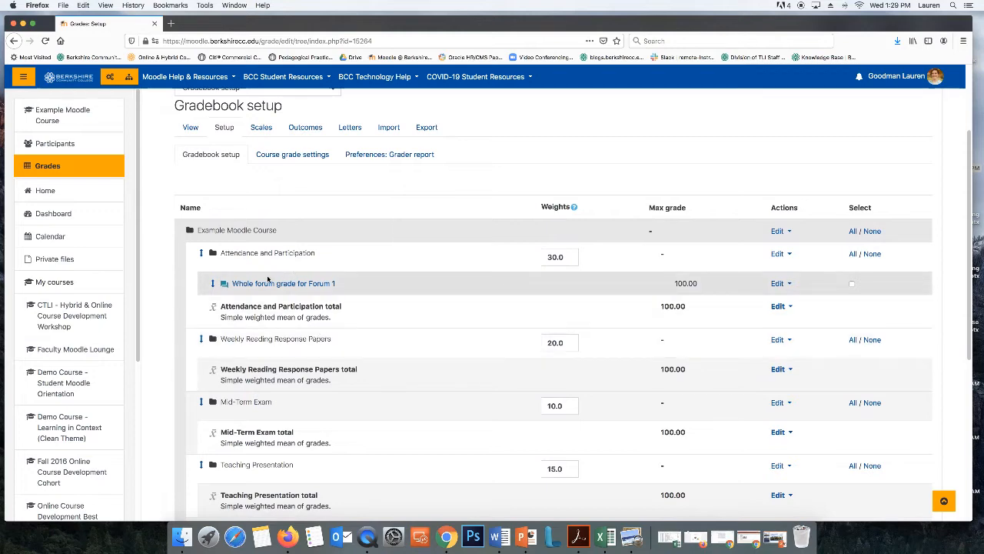
pyautogui.scroll(-5, 390, 334)
pyautogui.scroll(-1, 391, 334)
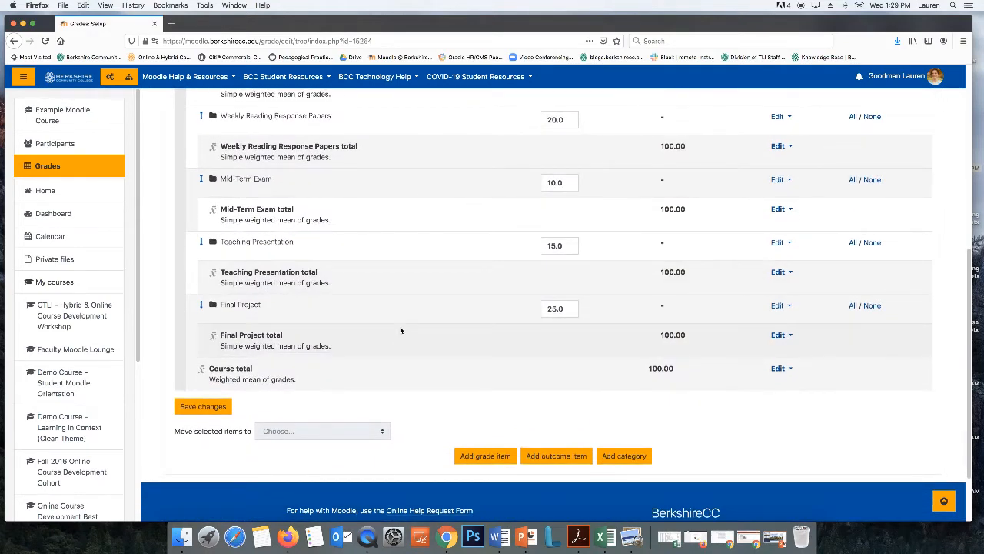
pyautogui.scroll(3, 406, 403)
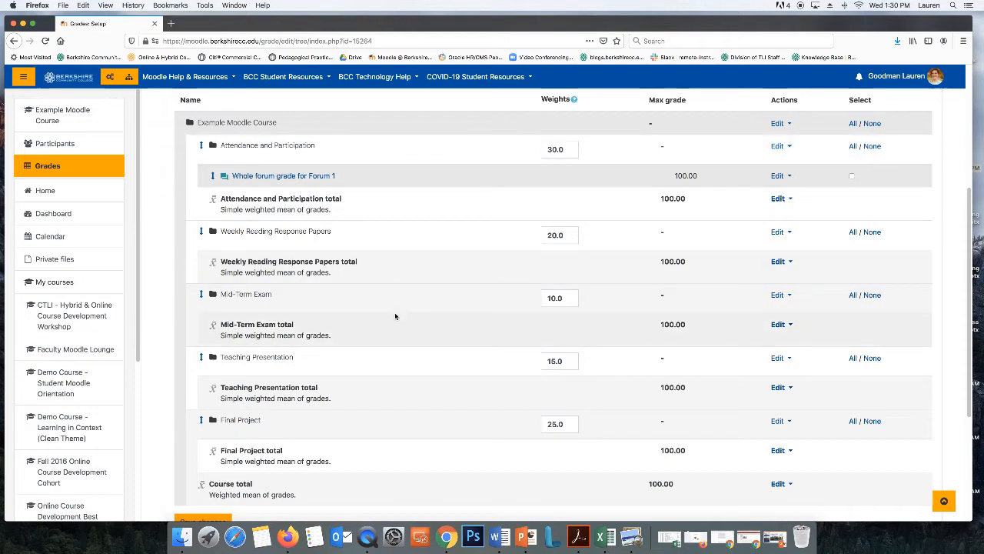
# - Start a new grade item in the gradebook and name it Midterm Participation Grade
pyautogui.scroll(-2, 397, 321)
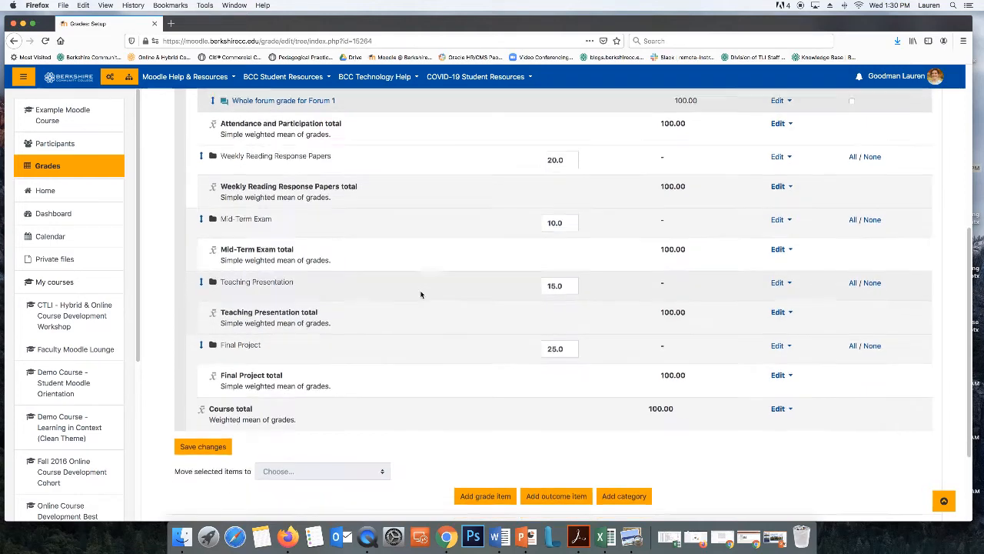
pyautogui.scroll(-2, 422, 293)
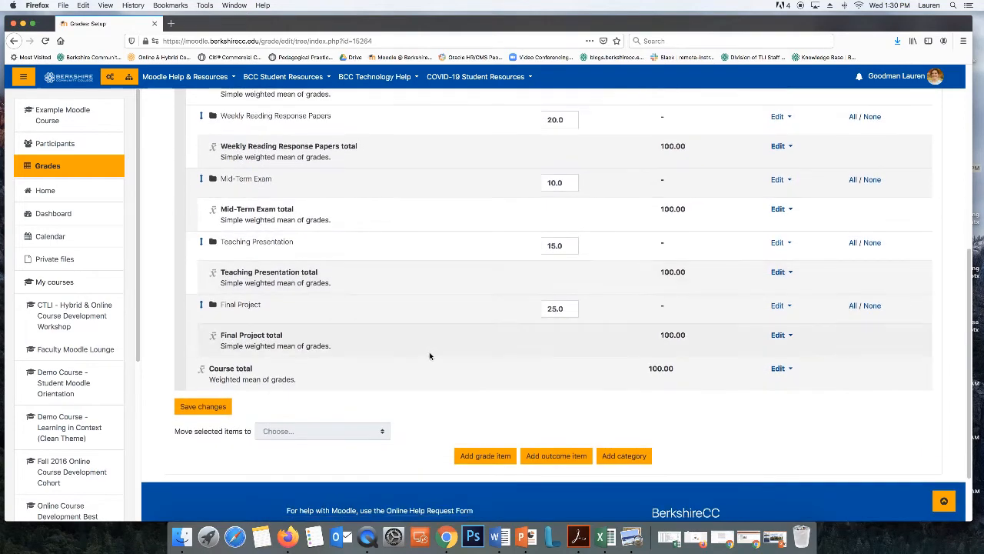
pyautogui.click(485, 456)
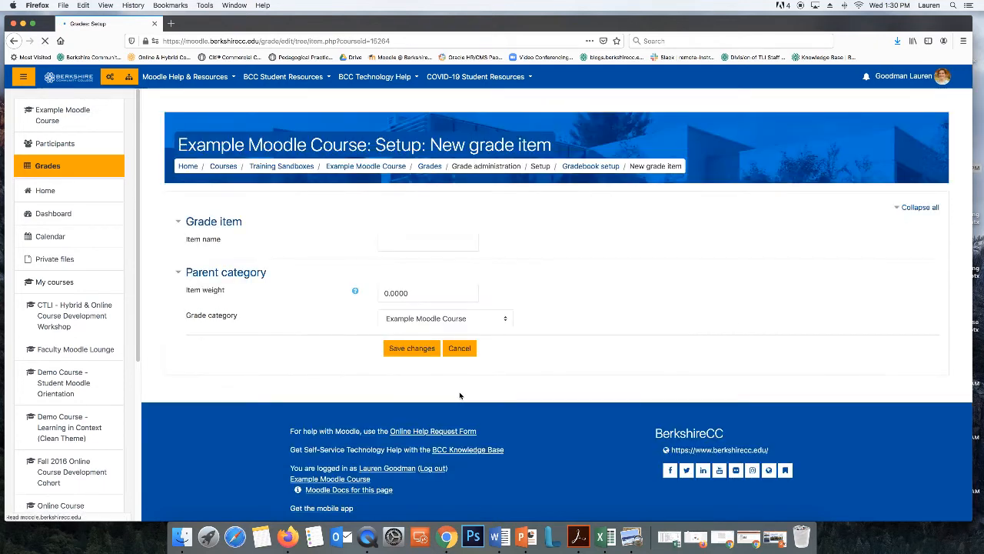
pyautogui.click(417, 240)
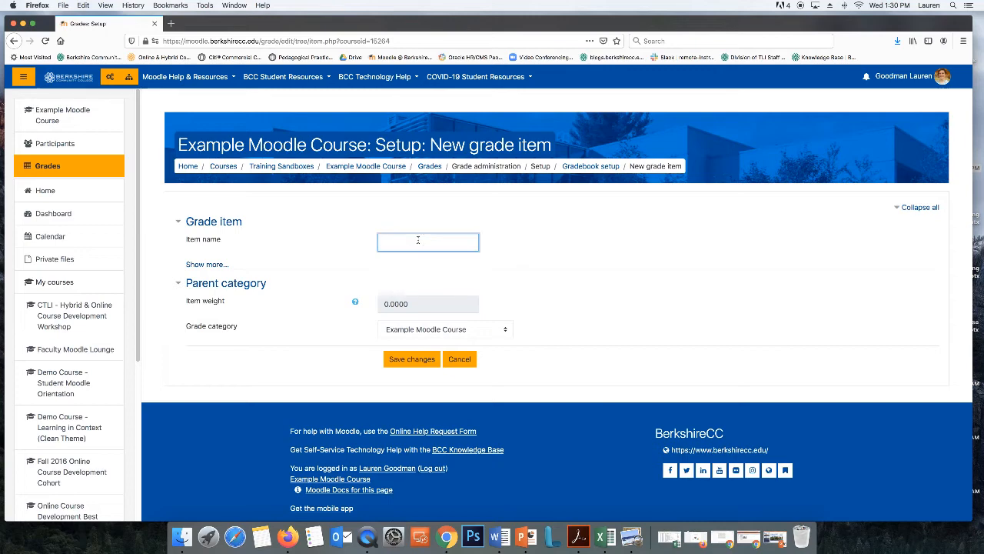
pyautogui.write('Midterm Participation Grade')
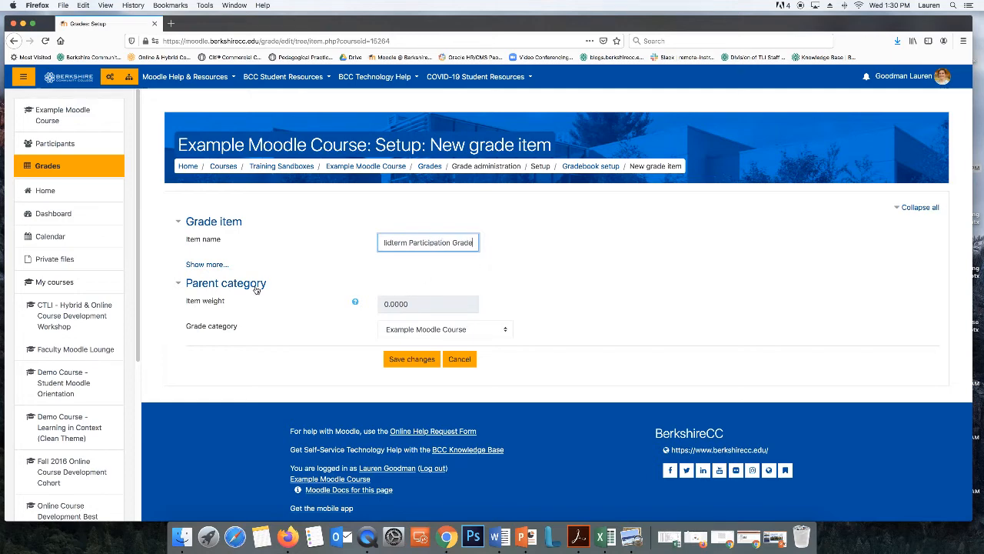
# - Reveal the new grade item's additional settings and examine its maximum grade and remaining options
pyautogui.click(208, 265)
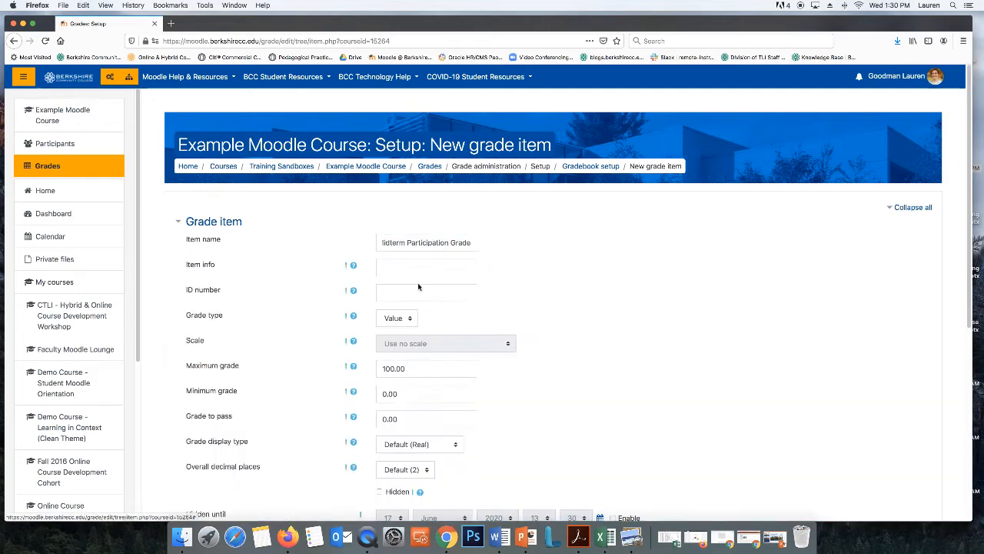
pyautogui.doubleClick(384, 369)
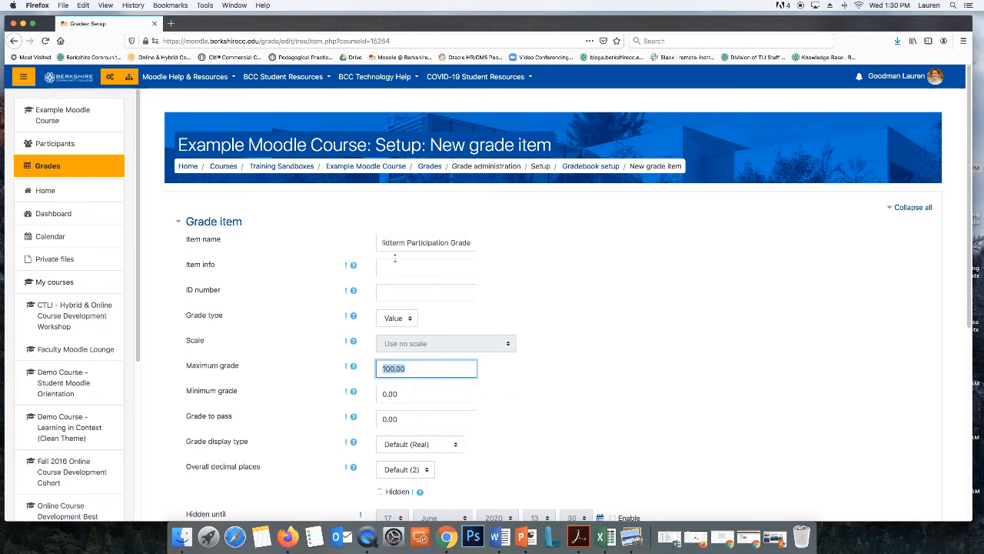
pyautogui.scroll(-1, 542, 438)
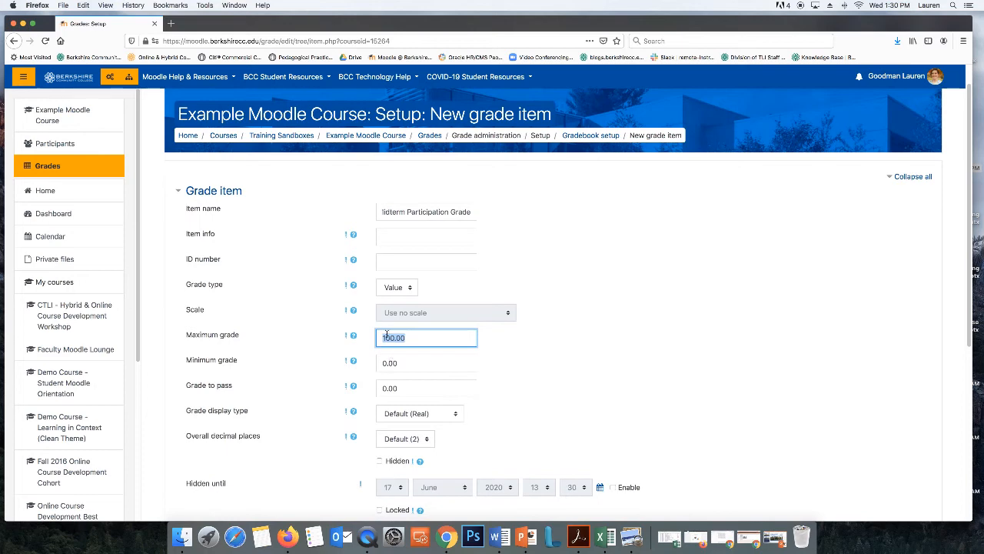
pyautogui.scroll(-4, 646, 395)
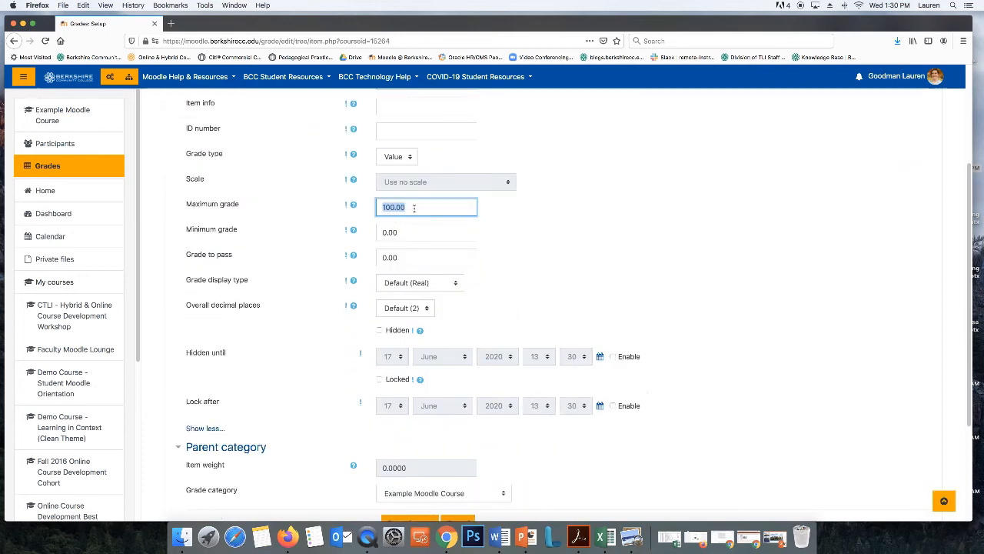
pyautogui.scroll(-4, 613, 385)
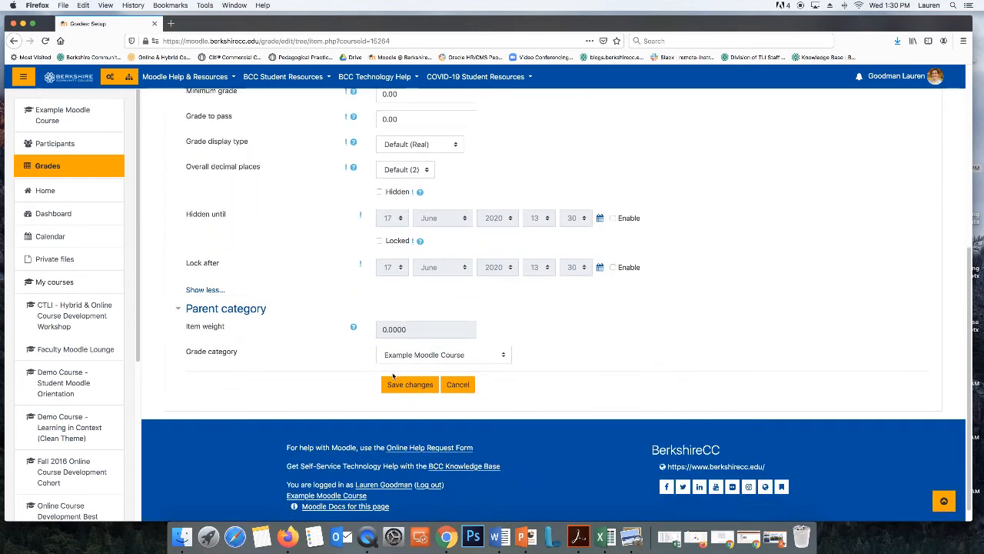
# - Assign the new grade item to the Attendance and Participation category and save it
pyautogui.moveTo(185, 353); pyautogui.dragTo(245, 352)
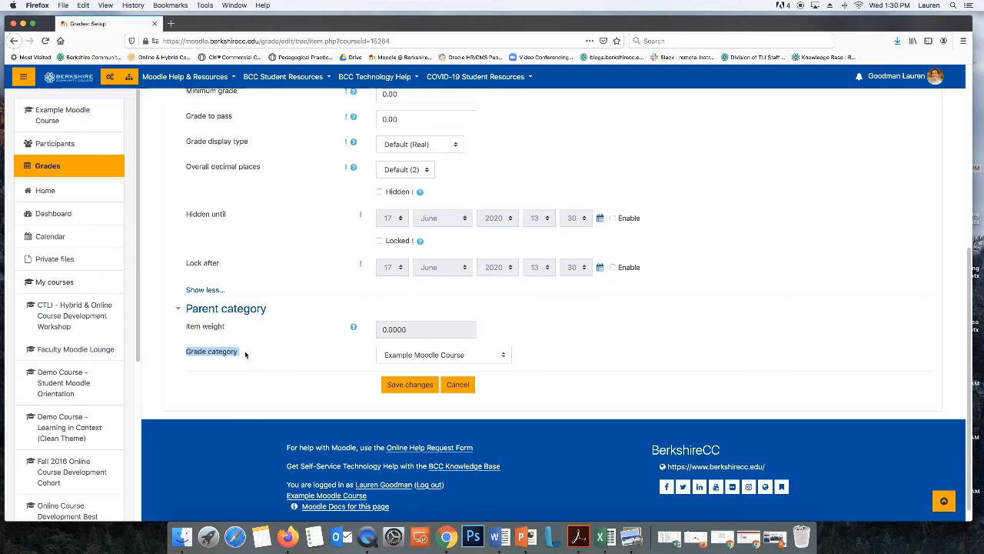
pyautogui.click(503, 355)
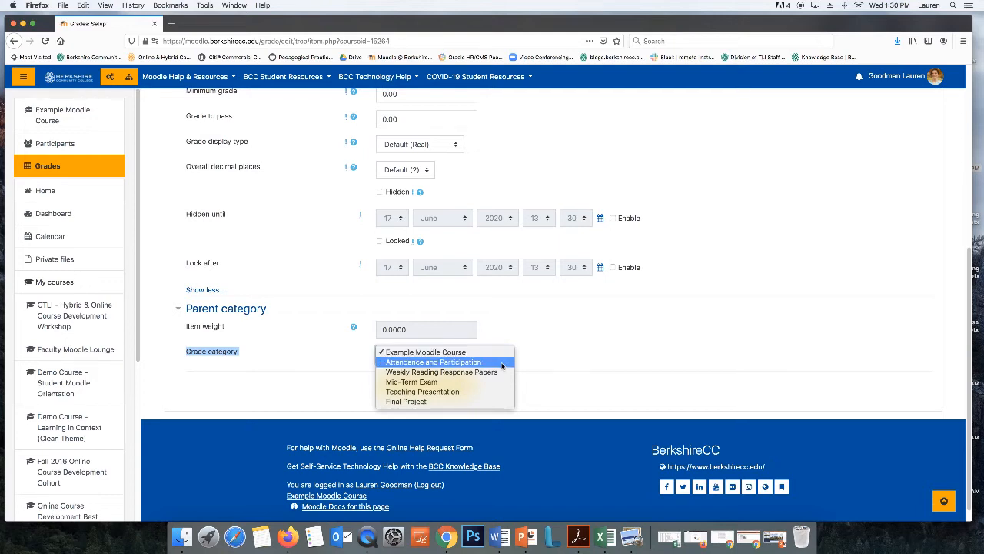
pyautogui.click(454, 362)
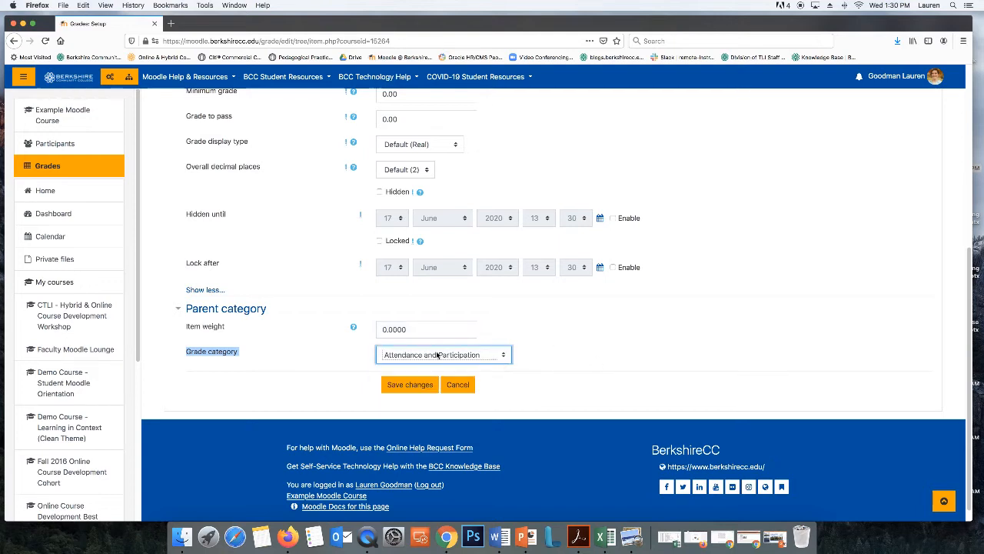
pyautogui.click(410, 385)
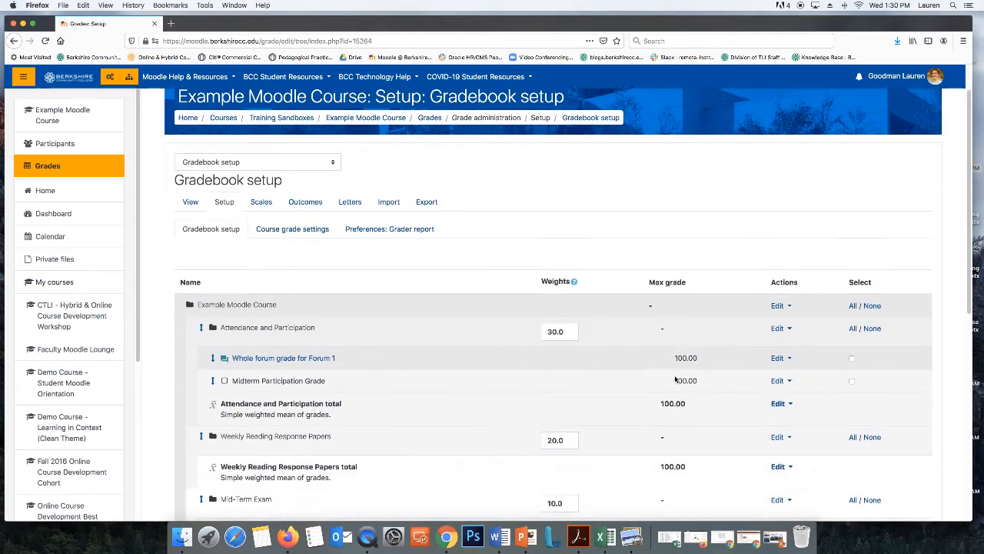
# - Check the Midterm Participation Grade item and the Mid-Term Exam category, consulting the Grading Scheme 1 table in Preview before returning to Firefox
pyautogui.scroll(-1, 675, 379)
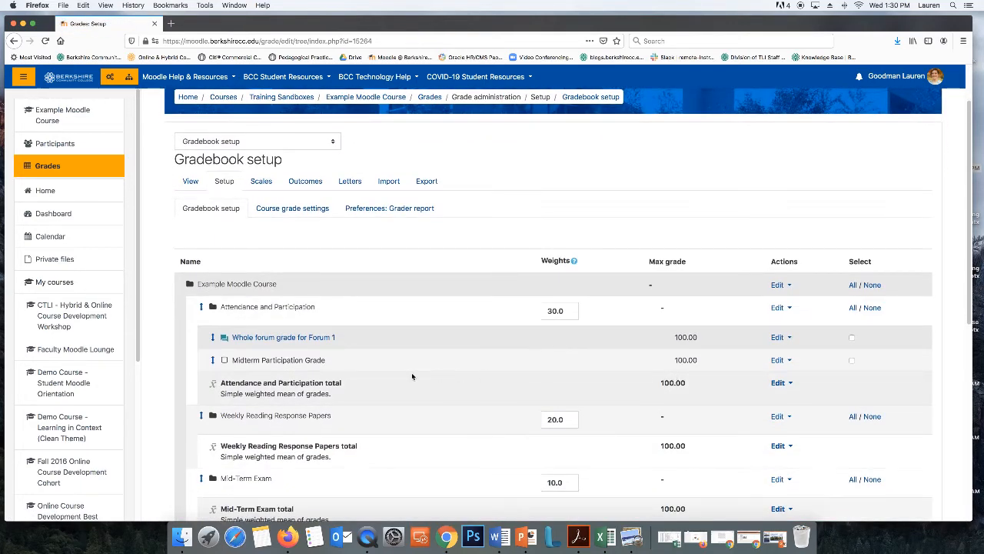
pyautogui.moveTo(232, 360); pyautogui.dragTo(341, 356)
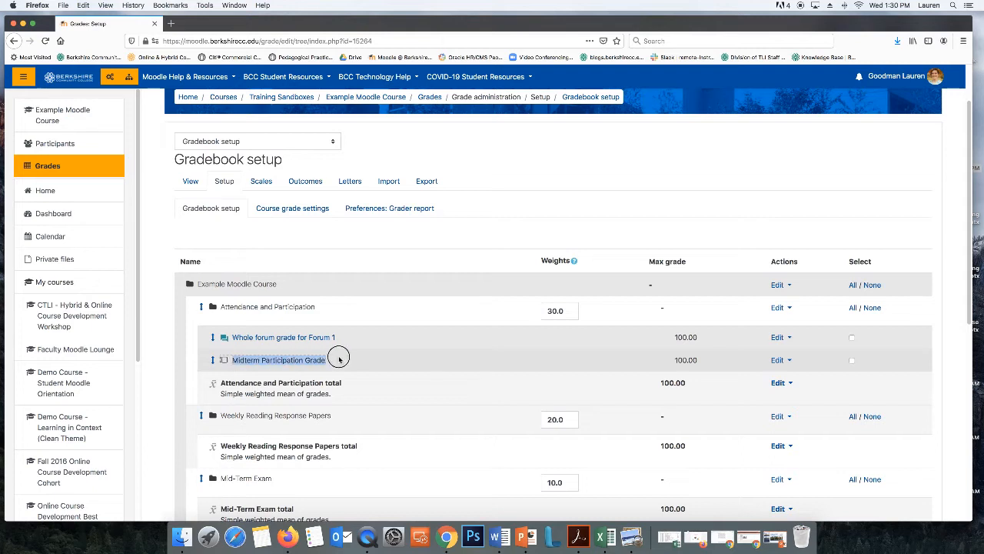
pyautogui.click(343, 361)
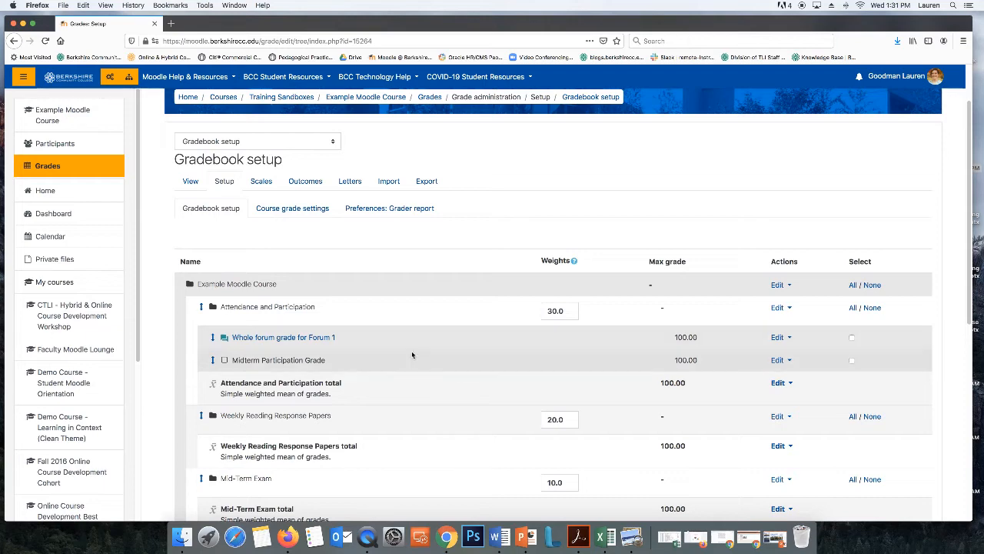
pyautogui.scroll(-4, 462, 356)
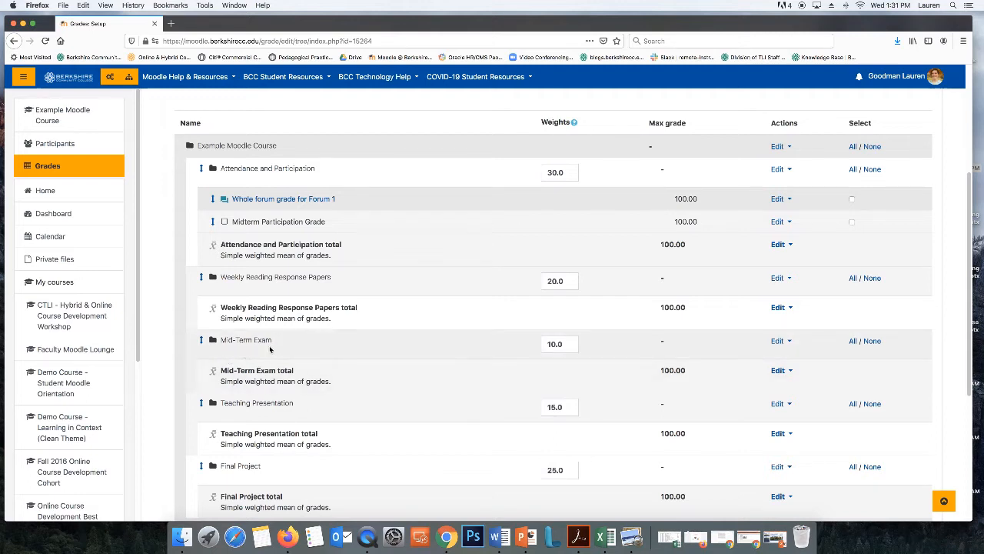
pyautogui.moveTo(220, 341); pyautogui.dragTo(281, 336)
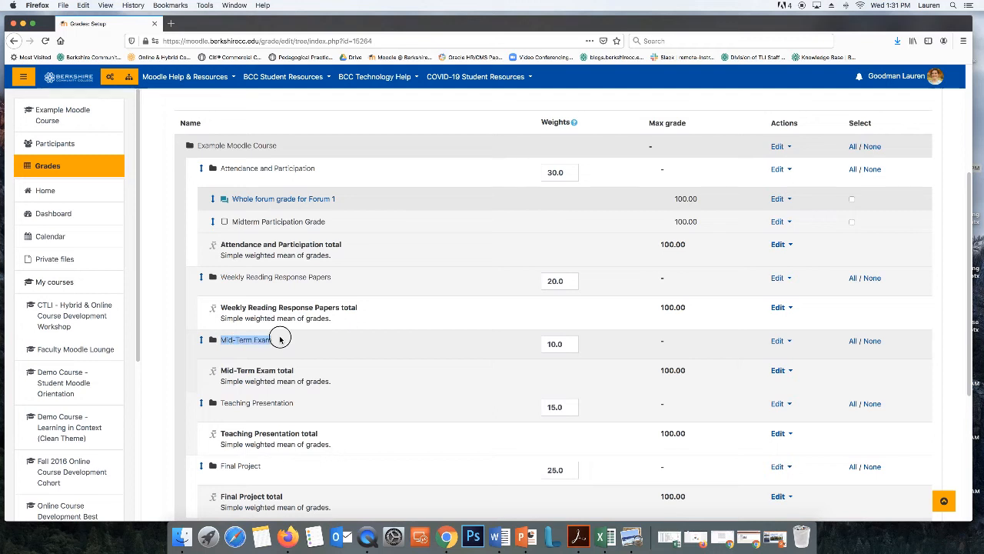
pyautogui.click(295, 339)
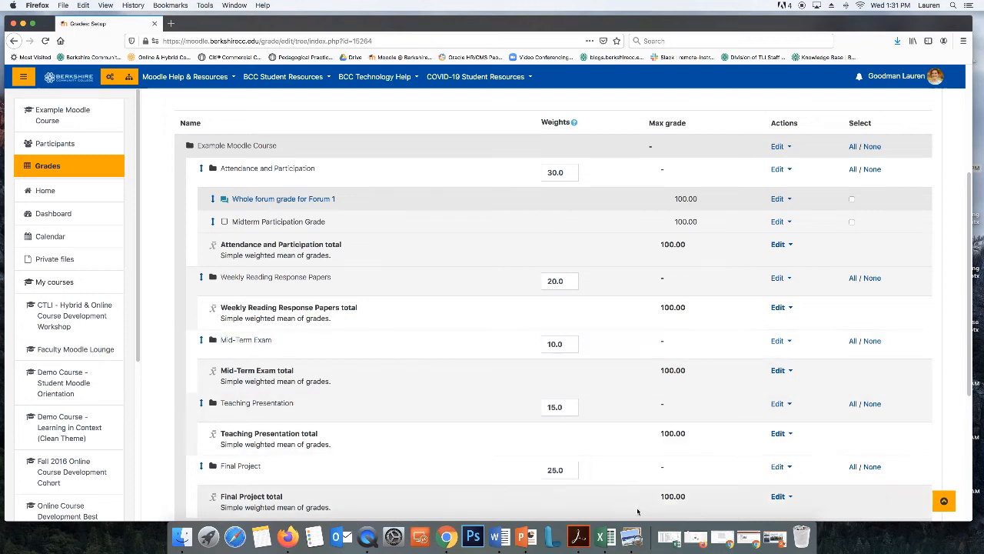
pyautogui.click(684, 537)
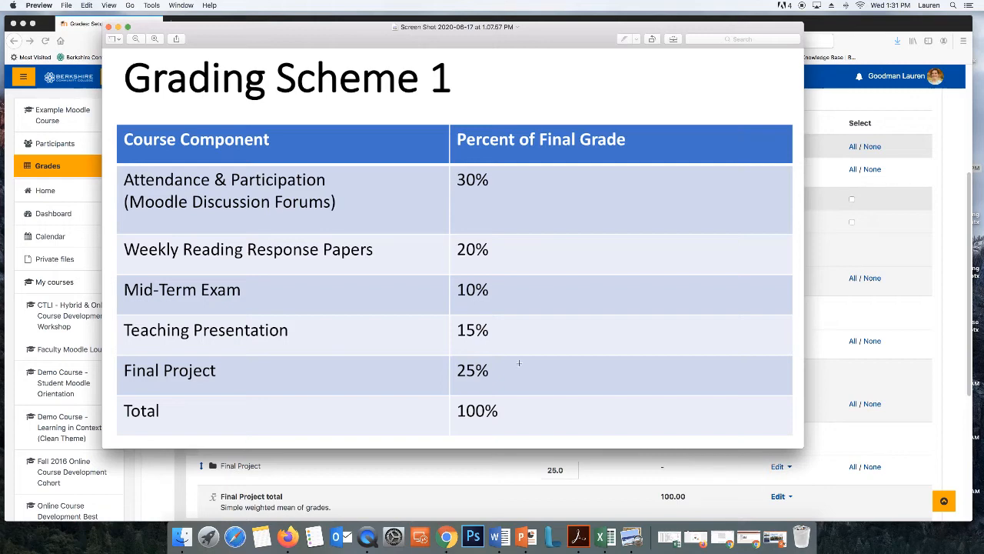
pyautogui.click(488, 466)
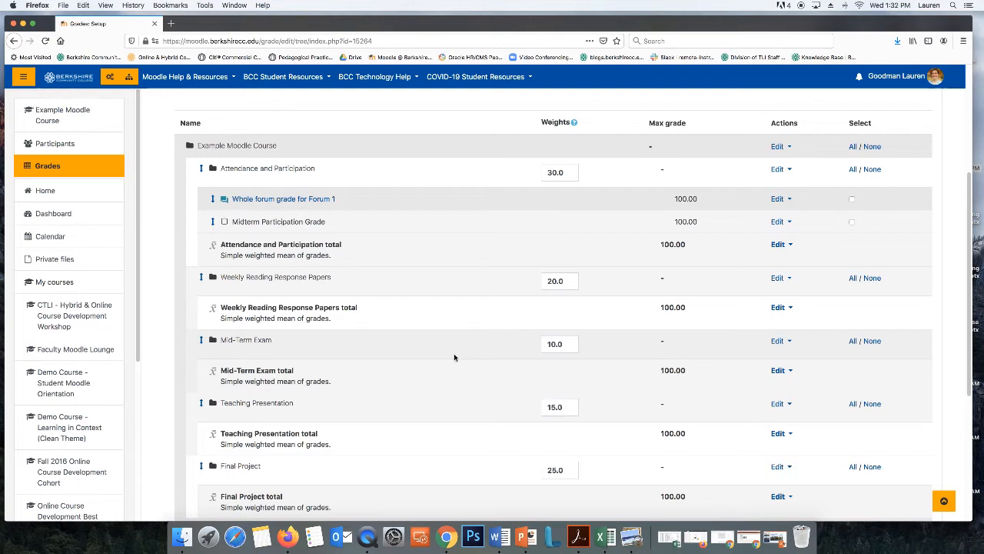
# - Add and save a grade item named Mid-Term Exam, keeping Example Moodle Course as its grade category
pyautogui.scroll(-1, 456, 360)
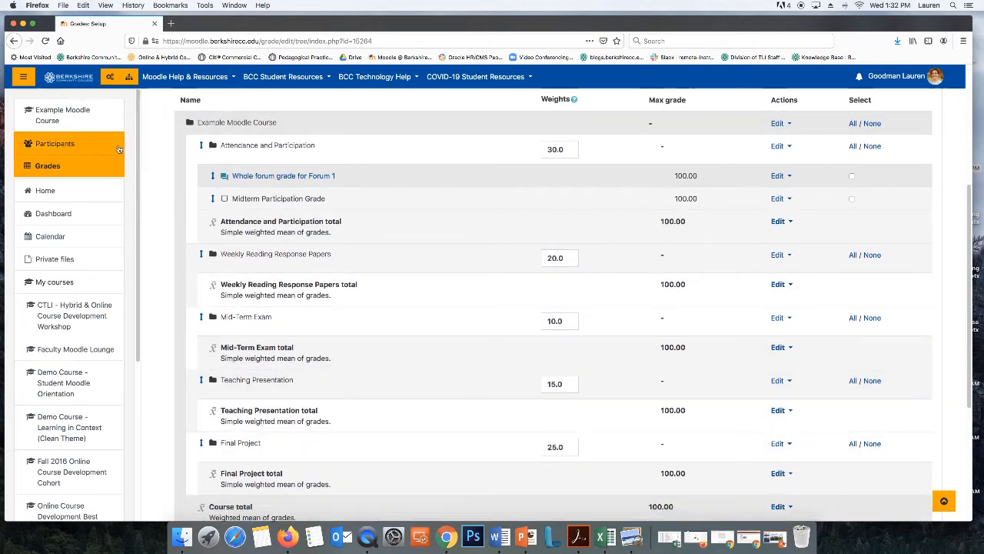
pyautogui.scroll(-3, 413, 400)
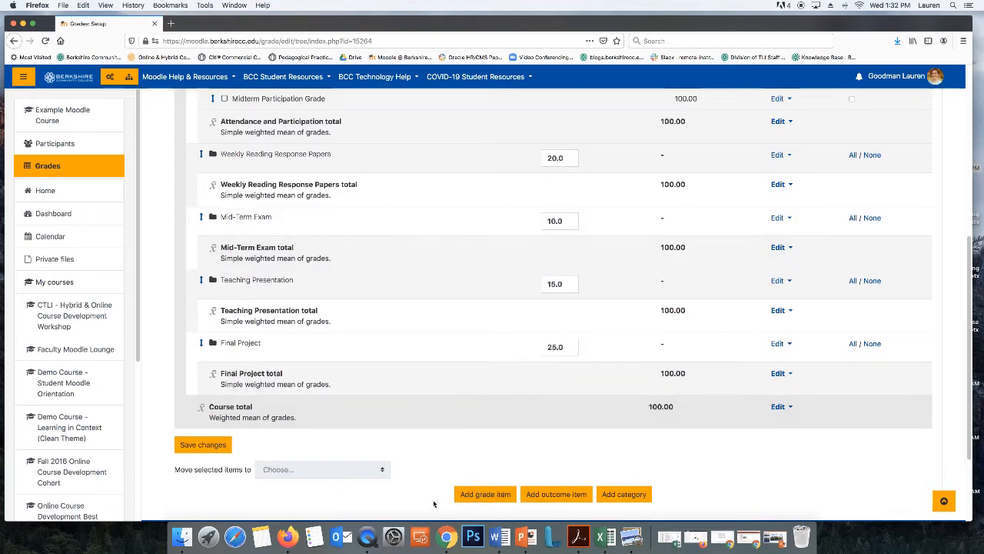
pyautogui.click(486, 494)
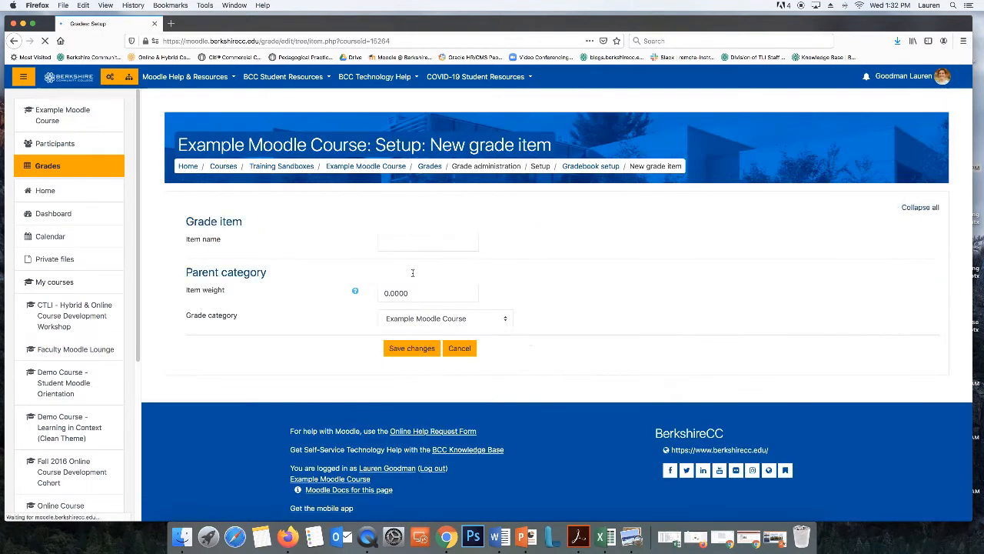
pyautogui.click(417, 244)
pyautogui.write('Mid')
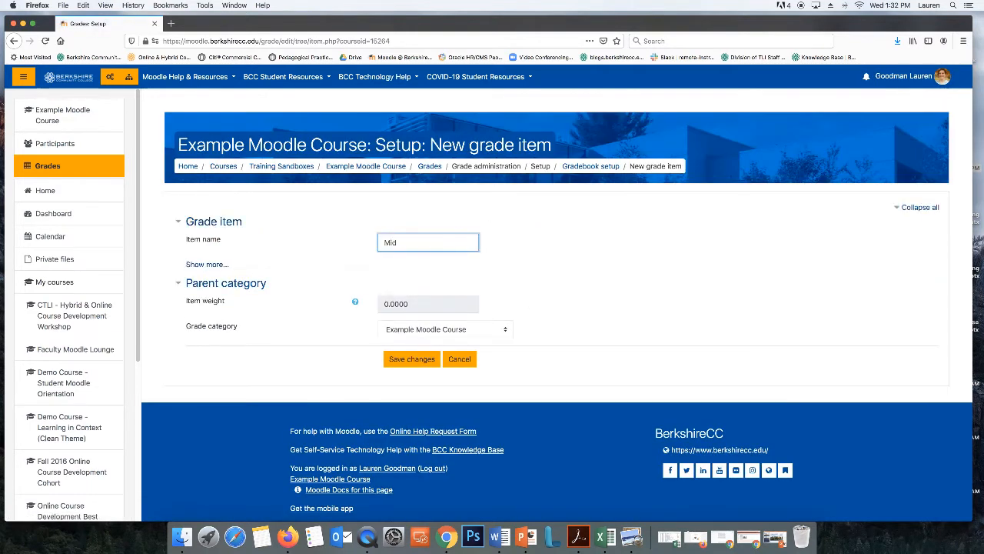
pyautogui.write('-Term Exam')
pyautogui.click(412, 358)
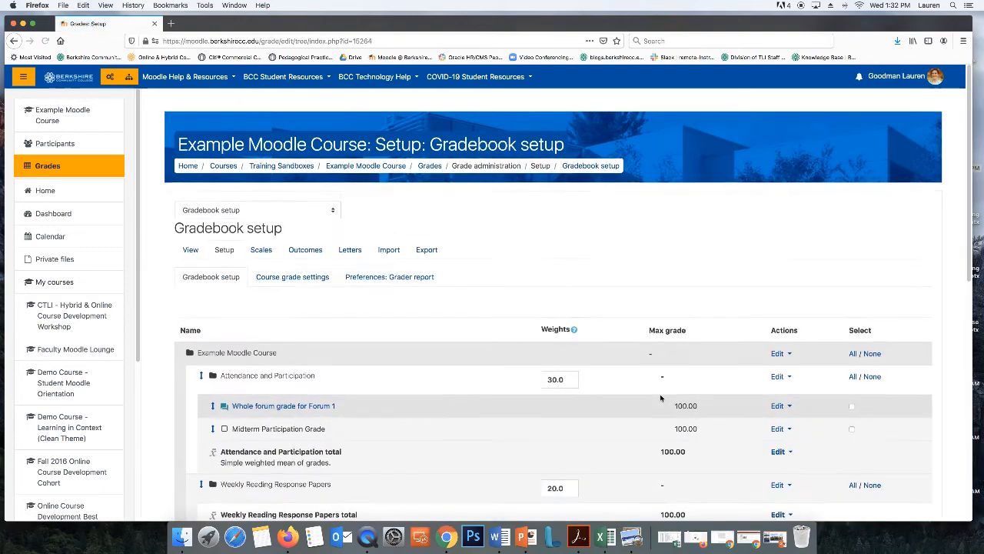
# - Move the Mid-Term Exam grade item from the course's top level into the Mid-Term Exam category
pyautogui.scroll(-5, 660, 398)
pyautogui.scroll(-4, 660, 398)
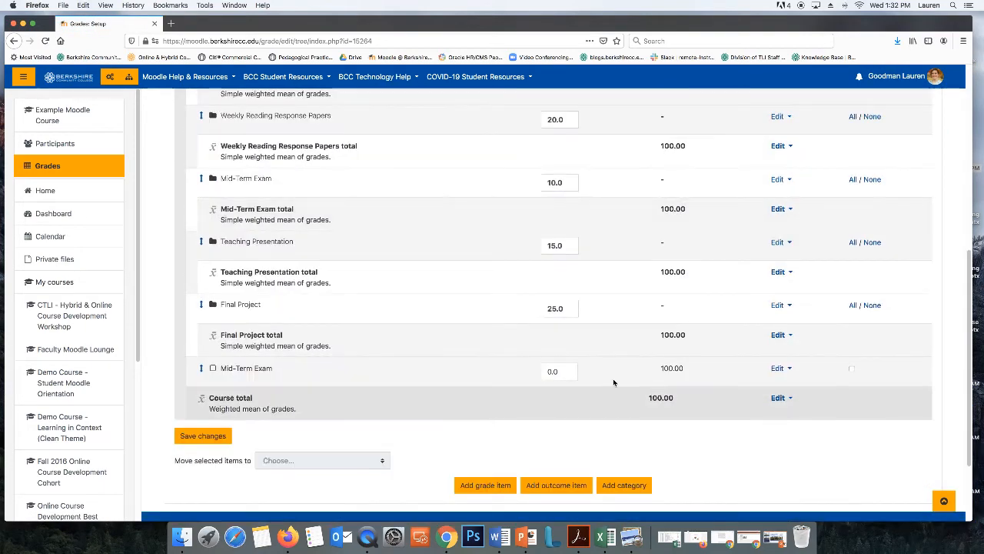
pyautogui.click(202, 368)
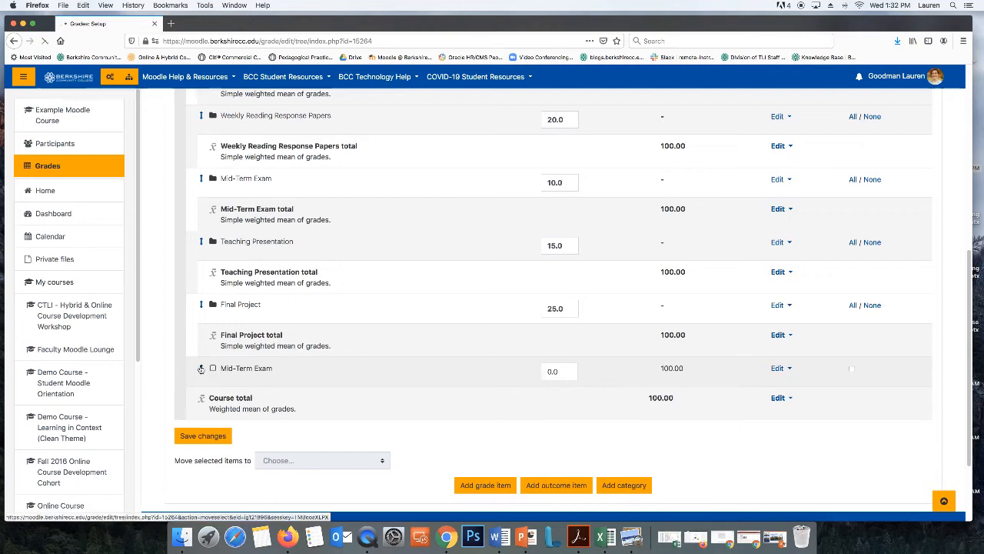
pyautogui.scroll(-3, 562, 364)
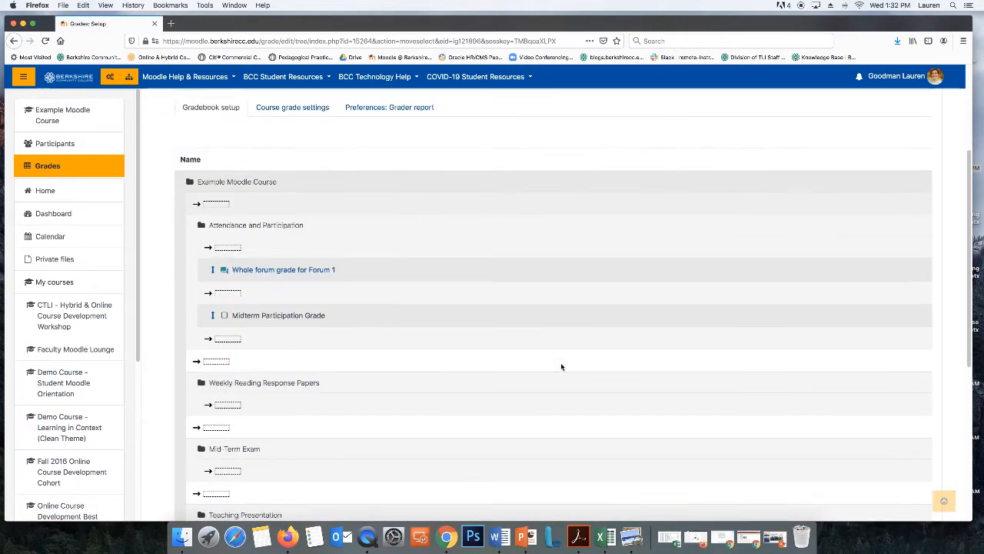
pyautogui.scroll(-2, 388, 389)
pyautogui.scroll(-1, 370, 384)
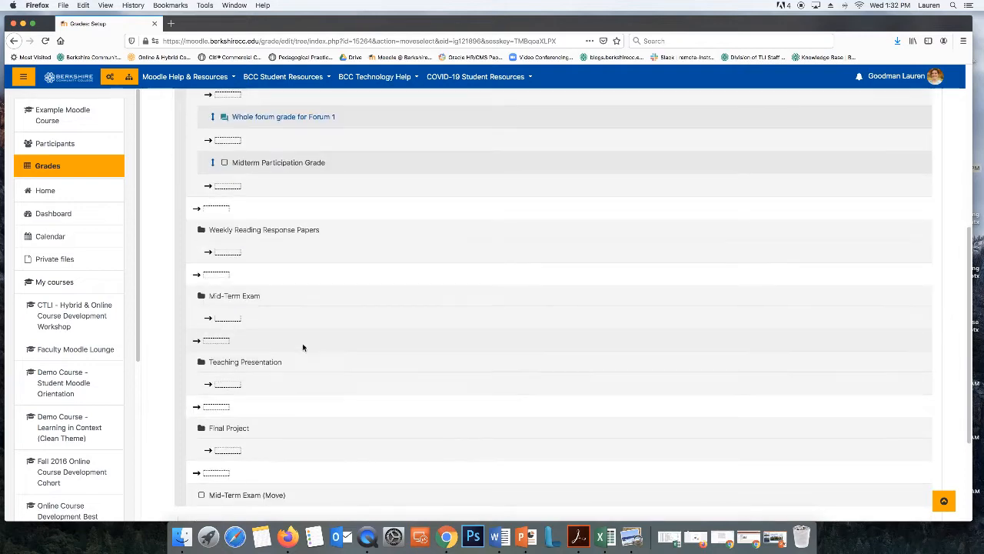
pyautogui.click(230, 319)
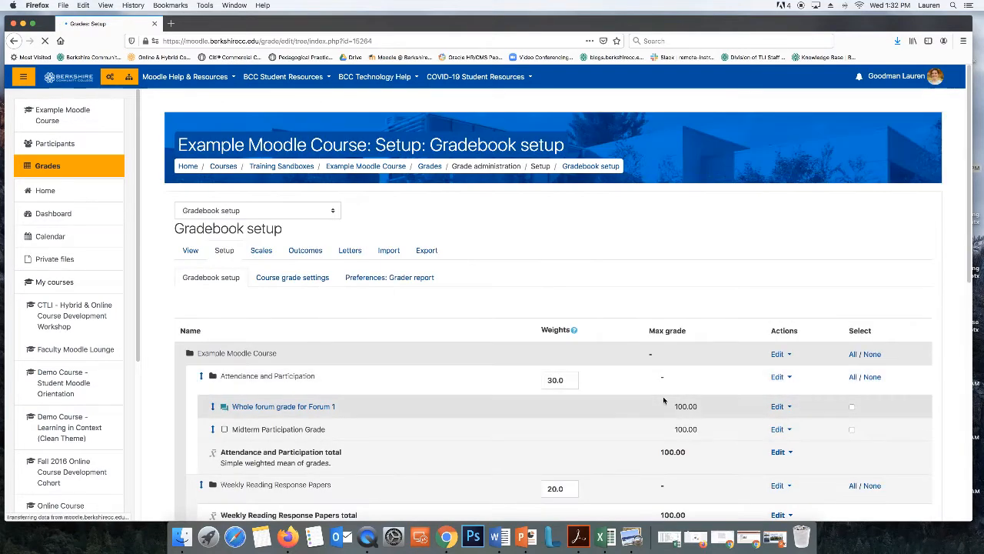
# - Move the Mid-Term Exam grade item out of its category to the start of the course's top level
pyautogui.scroll(-2, 664, 400)
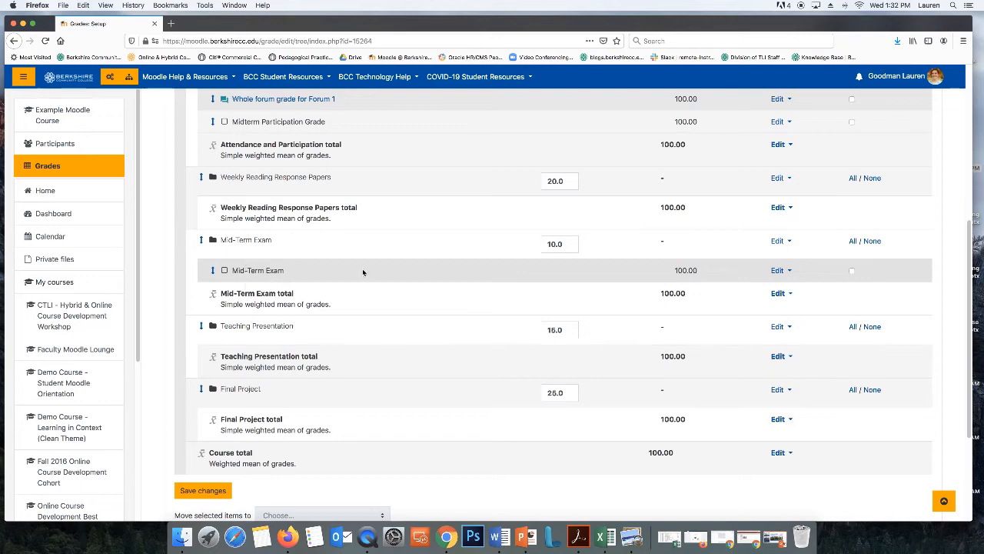
pyautogui.click(213, 272)
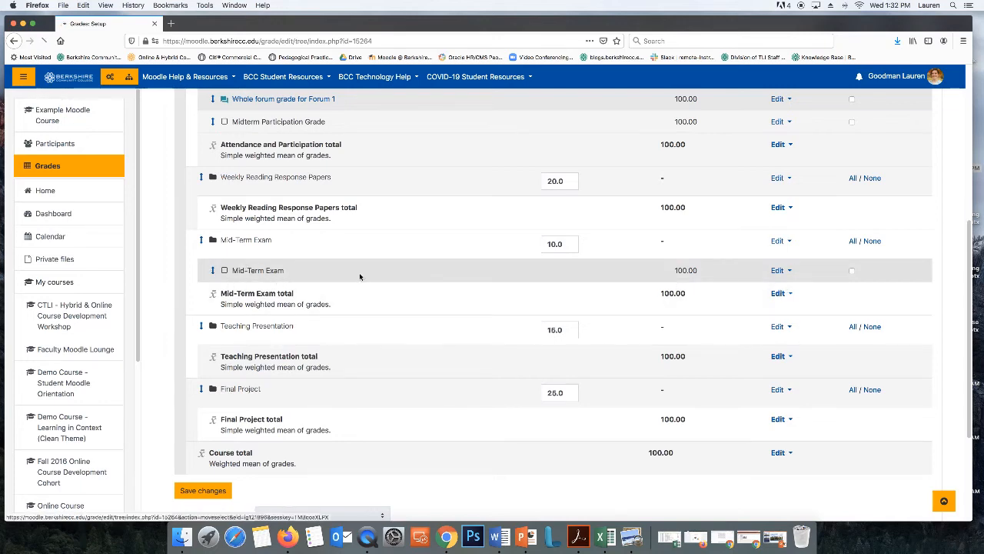
pyautogui.scroll(-1, 387, 284)
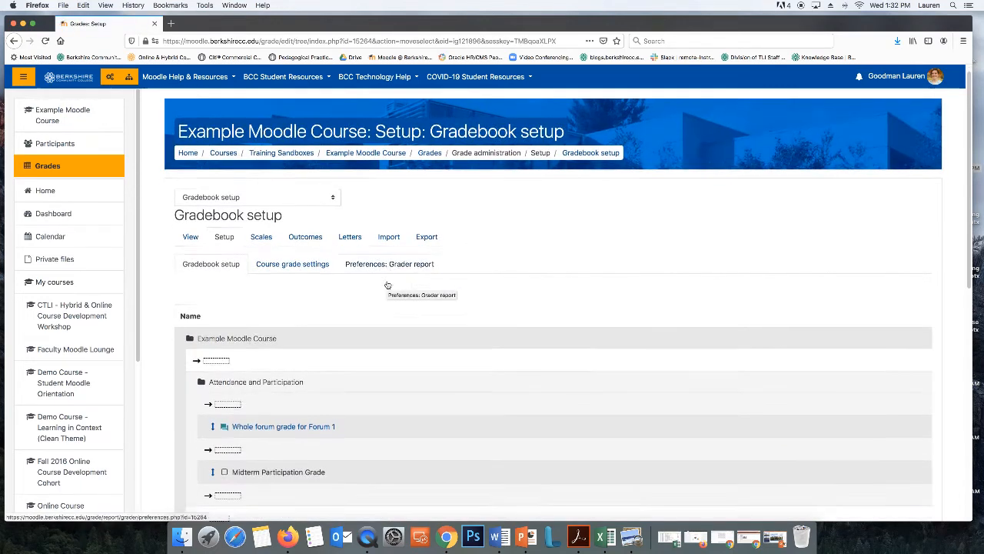
pyautogui.click(392, 341)
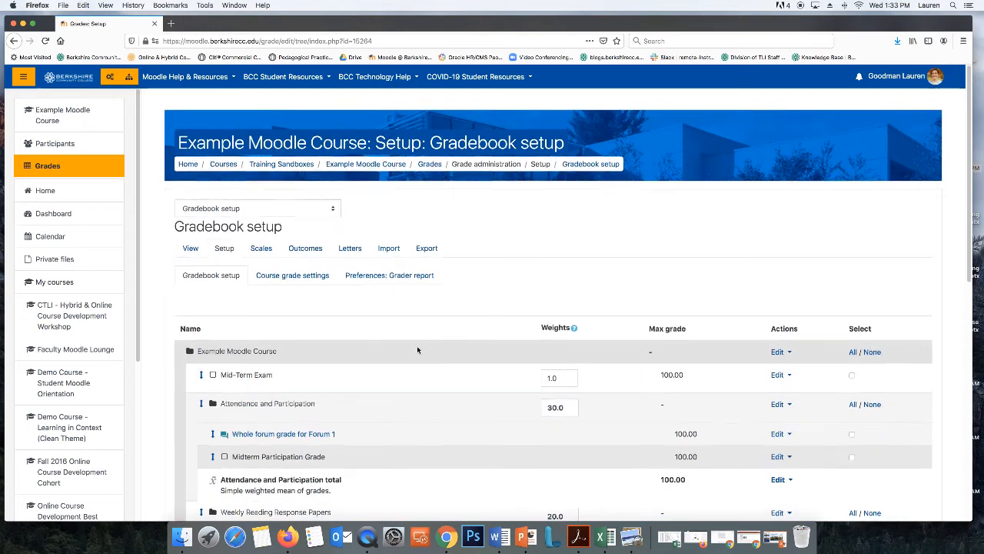
# - Delete the Mid-Term Exam category from the gradebook
pyautogui.scroll(-6, 417, 345)
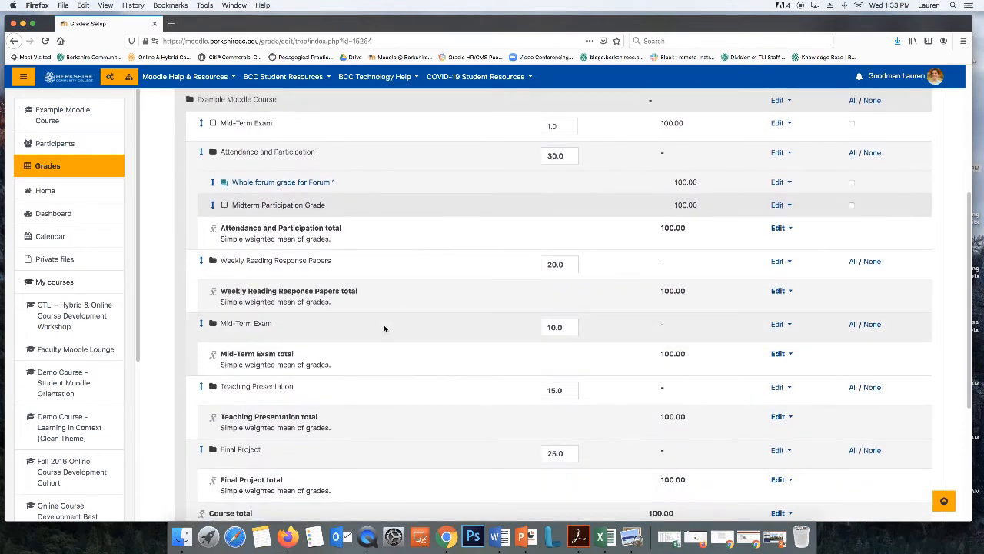
pyautogui.click(778, 324)
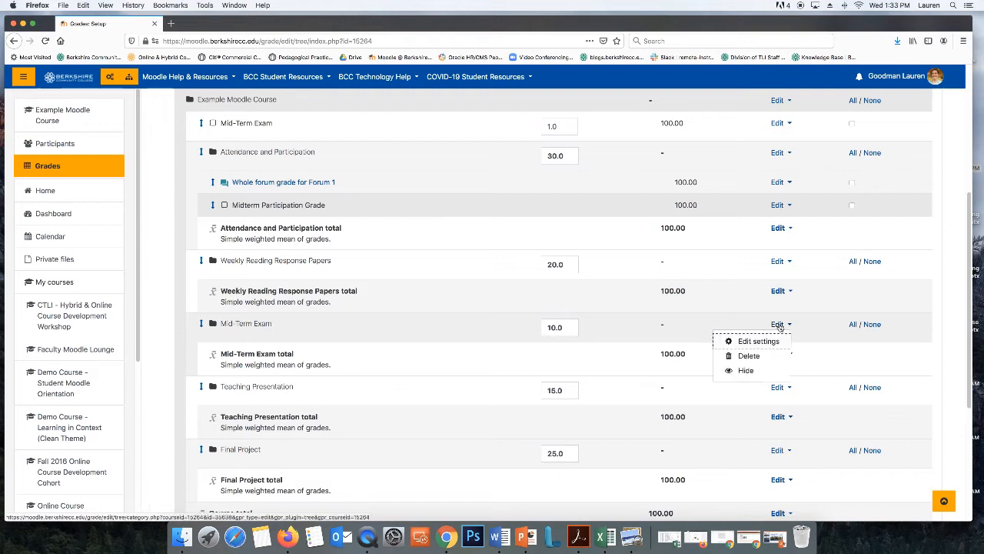
pyautogui.click(760, 358)
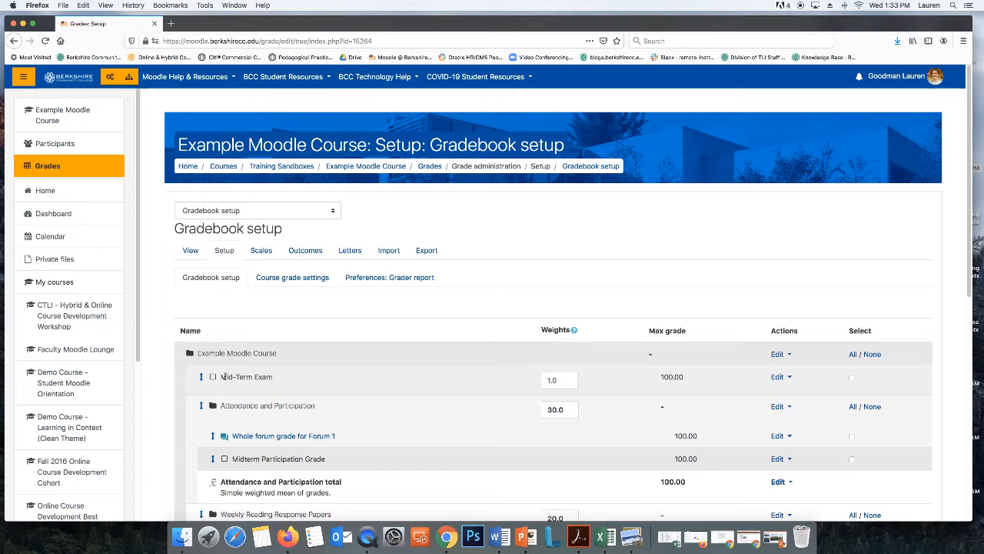
# - Set the Mid-Term Exam item's weight to 10, save it, and check it against the Grading Scheme 1 table in Preview before returning to Firefox
pyautogui.moveTo(221, 378); pyautogui.dragTo(304, 375)
pyautogui.click(304, 377)
pyautogui.click(552, 379)
pyautogui.write('1')
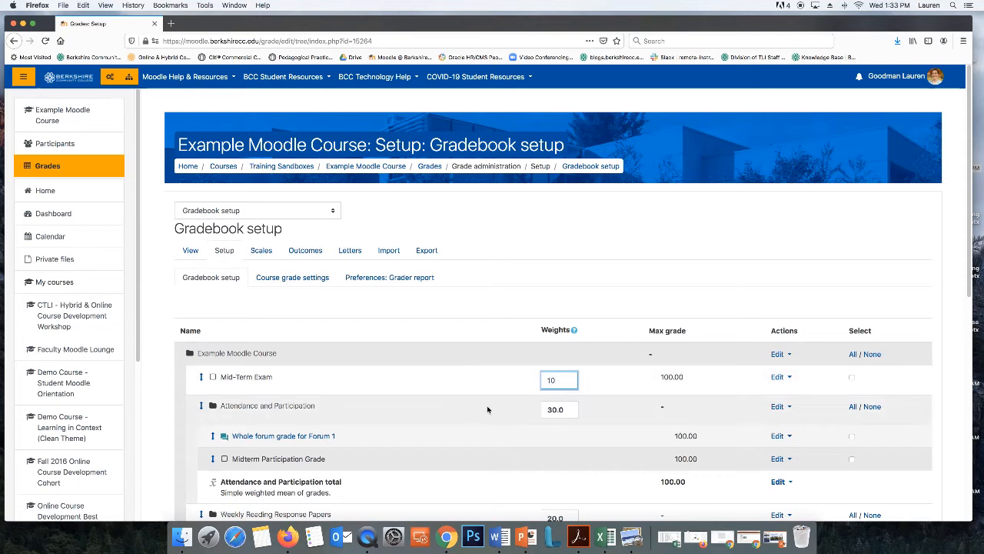
pyautogui.scroll(-10, 477, 411)
pyautogui.click(202, 419)
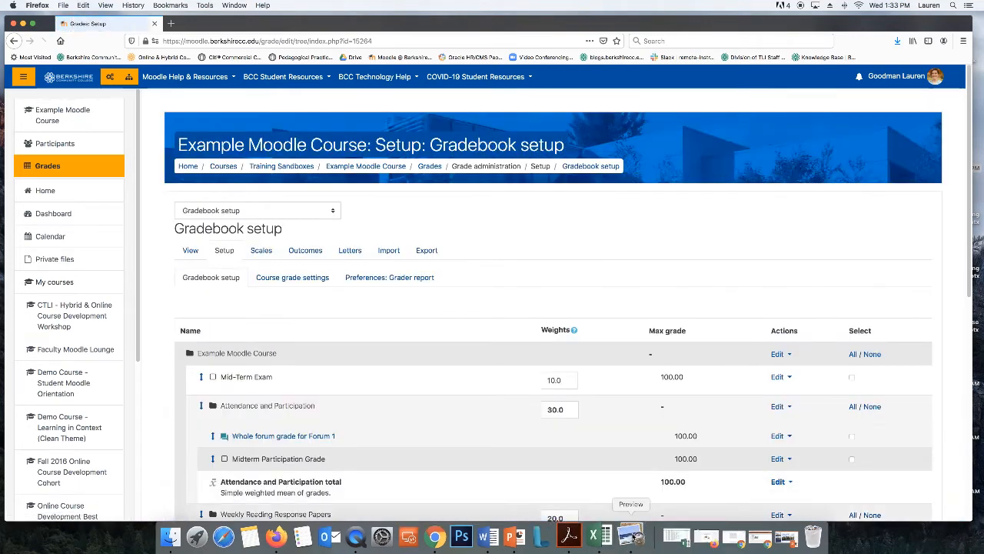
pyautogui.click(631, 532)
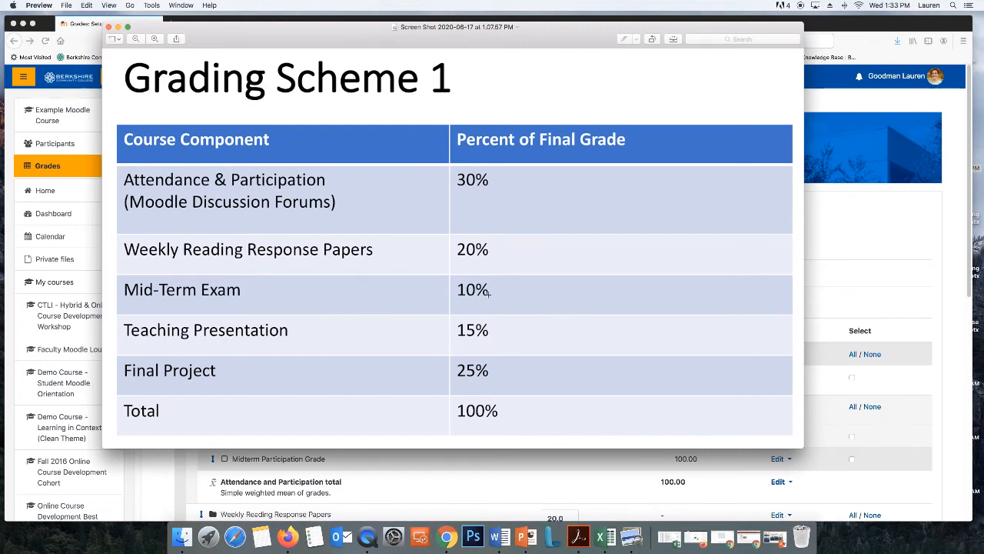
pyautogui.click(830, 231)
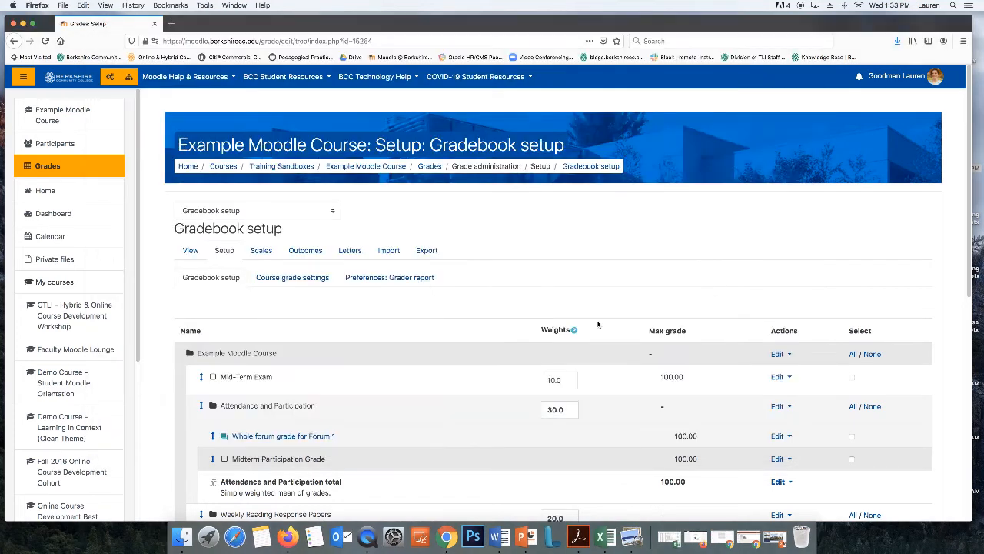
# - Move the Mid-Term Exam grade item between the Weekly Reading Response Papers and Teaching Presentation categories at the course's top level
pyautogui.scroll(-3, 267, 382)
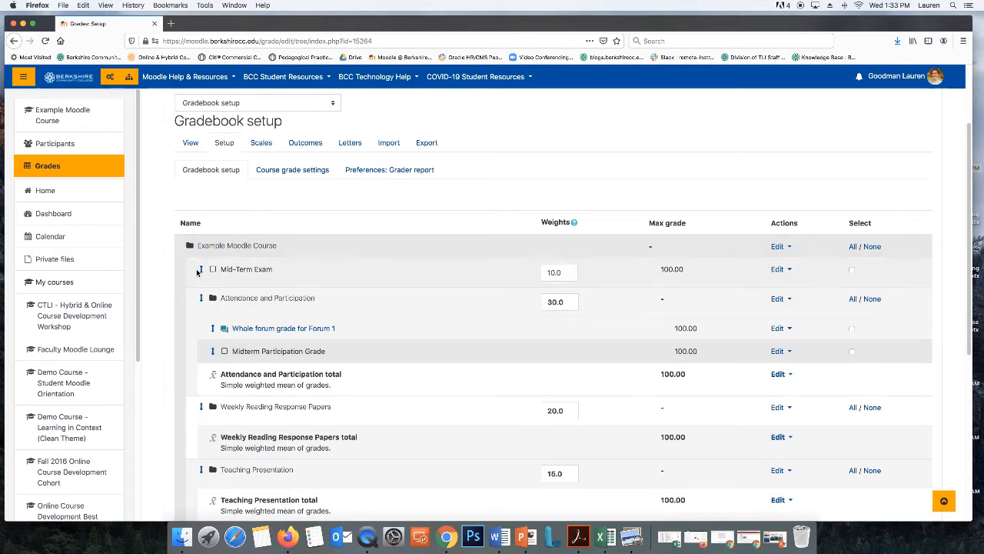
pyautogui.click(202, 270)
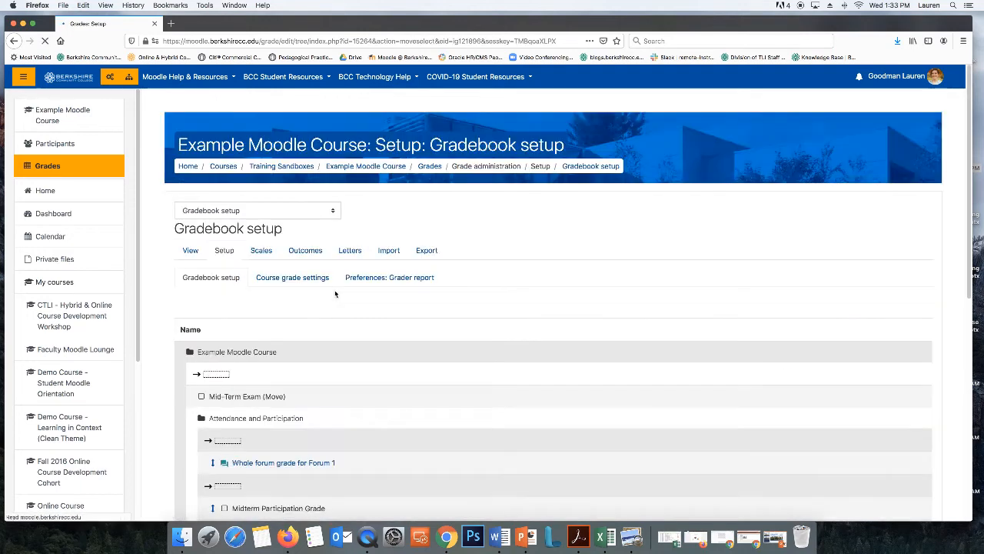
pyautogui.scroll(-4, 382, 349)
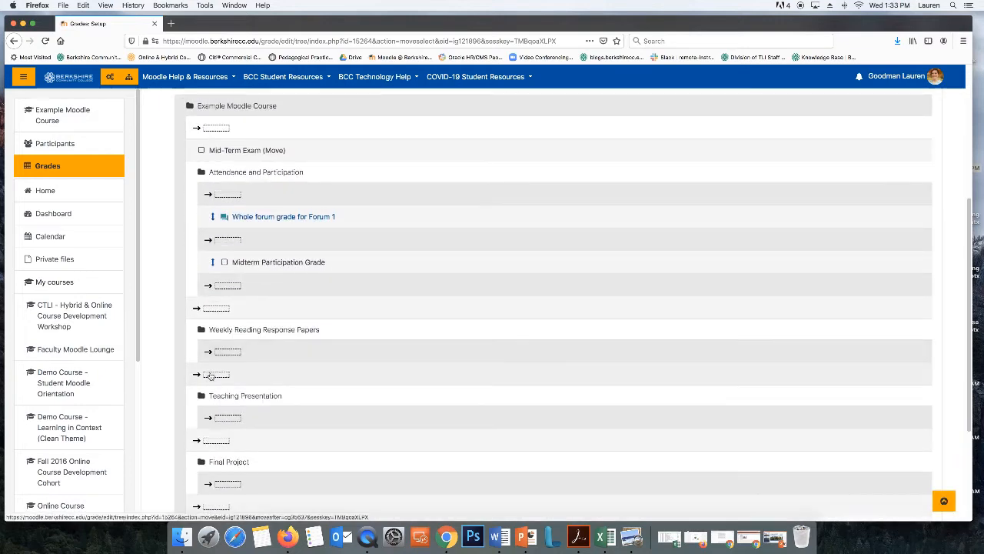
pyautogui.click(209, 373)
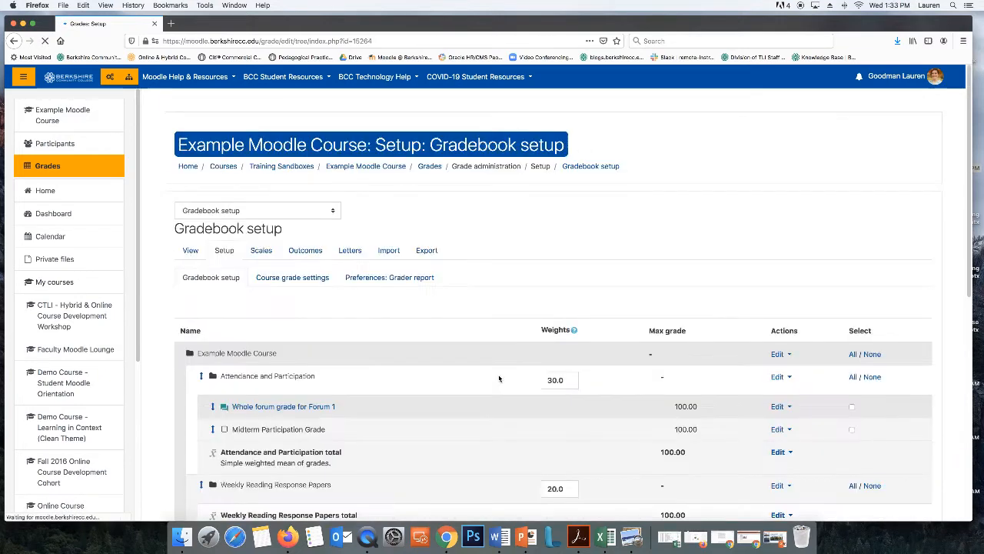
# - Review the Mid-Term Exam item's place in the gradebook and consult the Grading Scheme 1 table in Preview before returning to Firefox
pyautogui.scroll(-3, 499, 378)
pyautogui.scroll(-4, 499, 374)
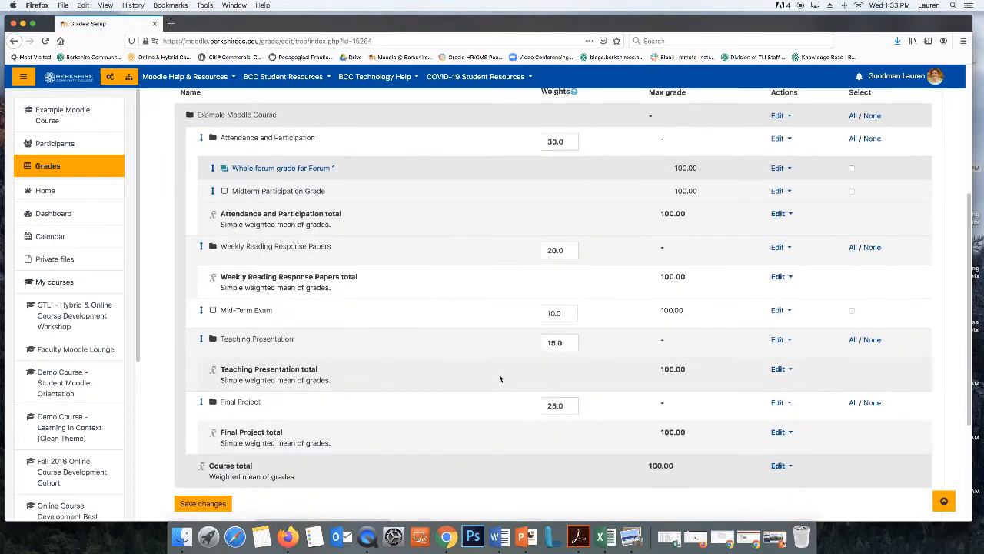
pyautogui.click(220, 311)
pyautogui.scroll(-1, 305, 314)
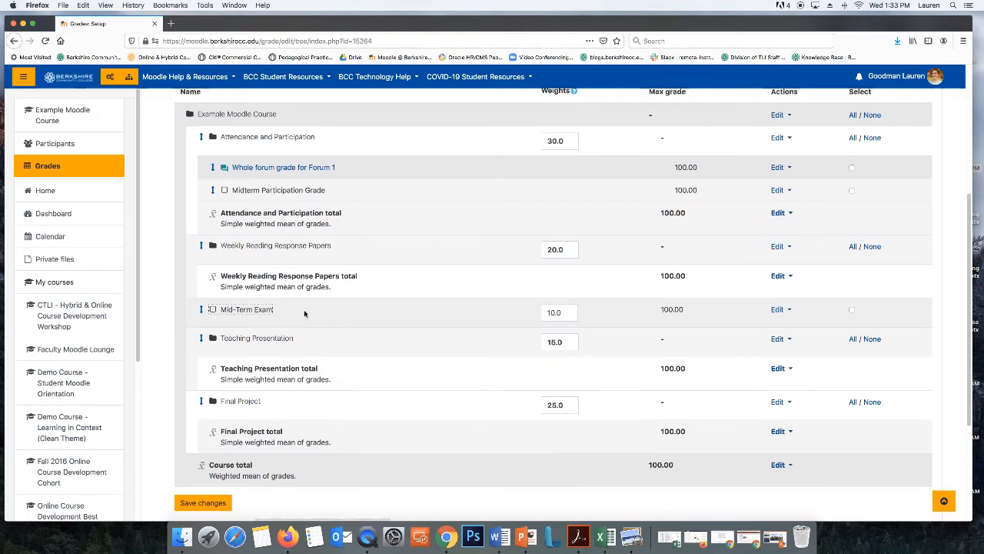
pyautogui.scroll(-2, 304, 314)
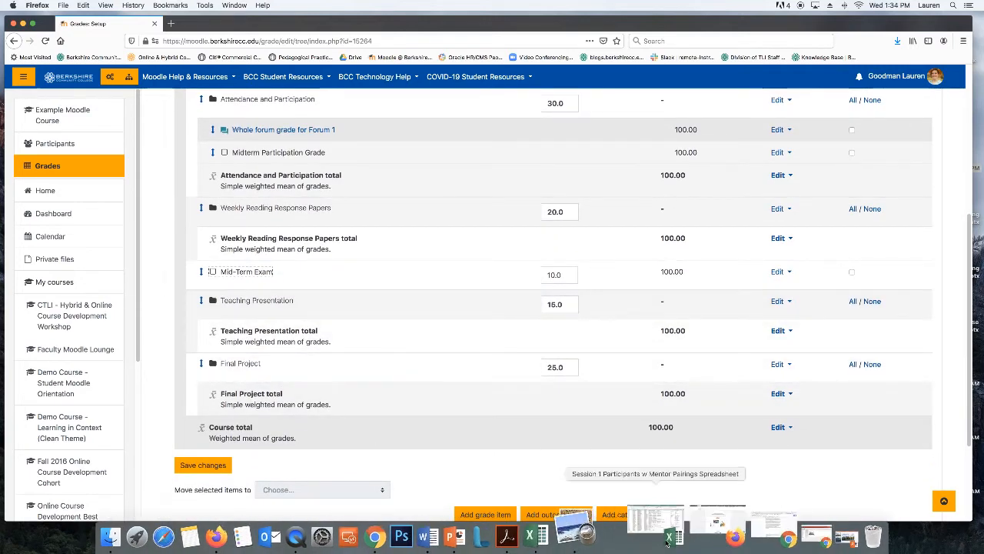
pyautogui.click(642, 535)
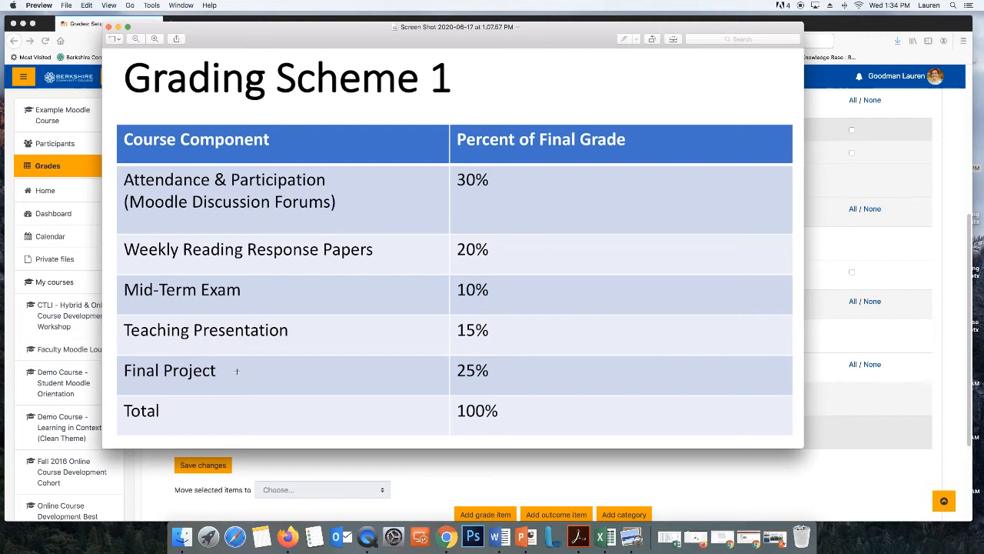
pyautogui.click(395, 466)
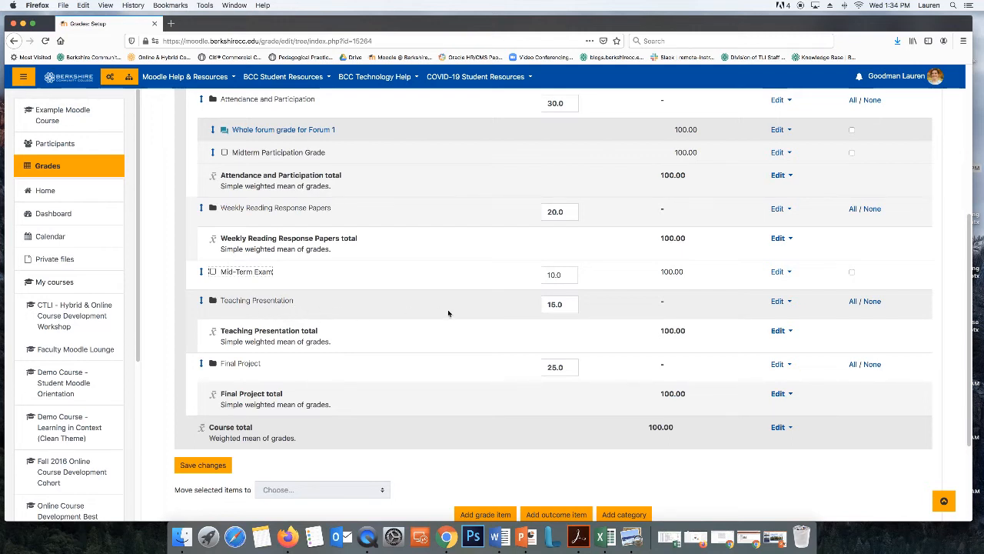
# - Add and save a grade item named First Draft, keeping Example Moodle Course as its grade category
pyautogui.scroll(-2, 439, 359)
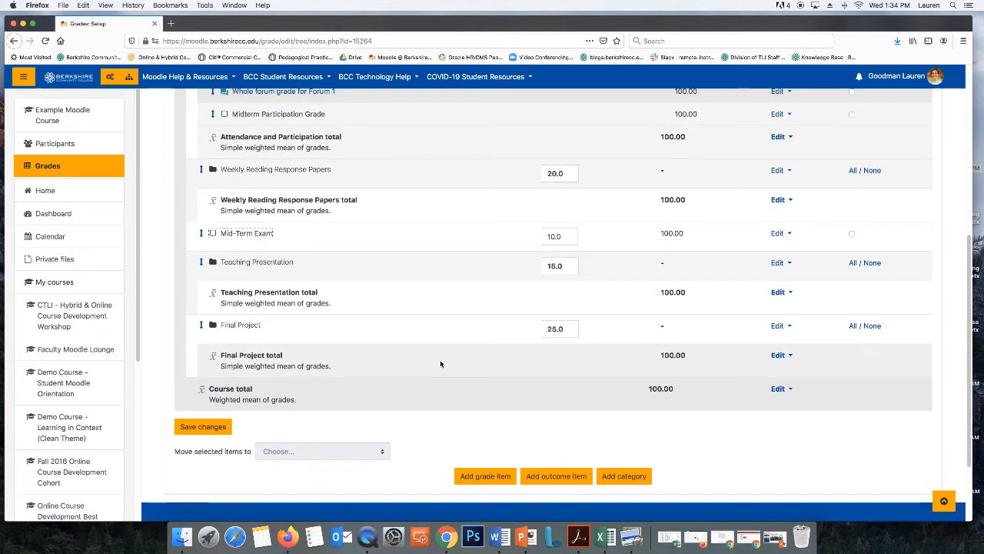
pyautogui.click(485, 476)
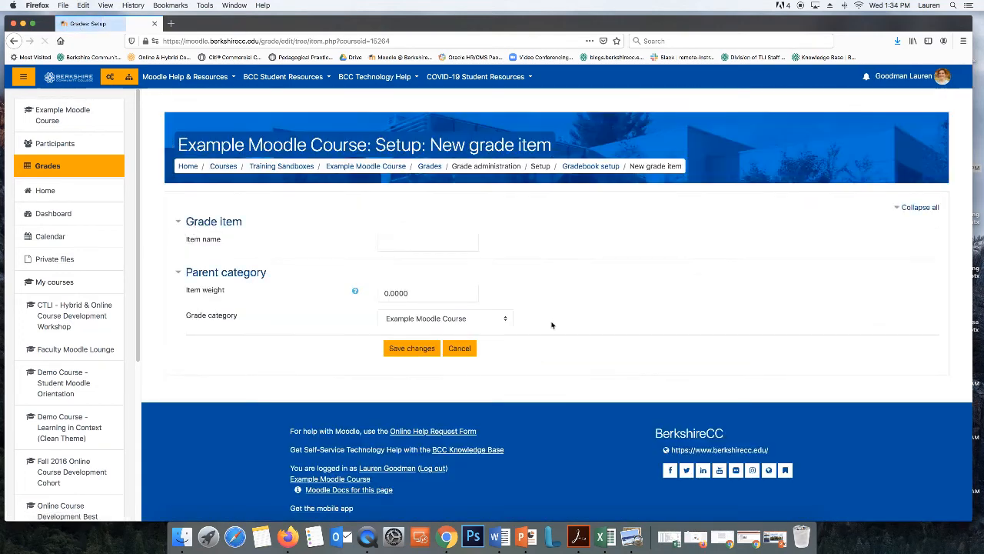
pyautogui.click(425, 245)
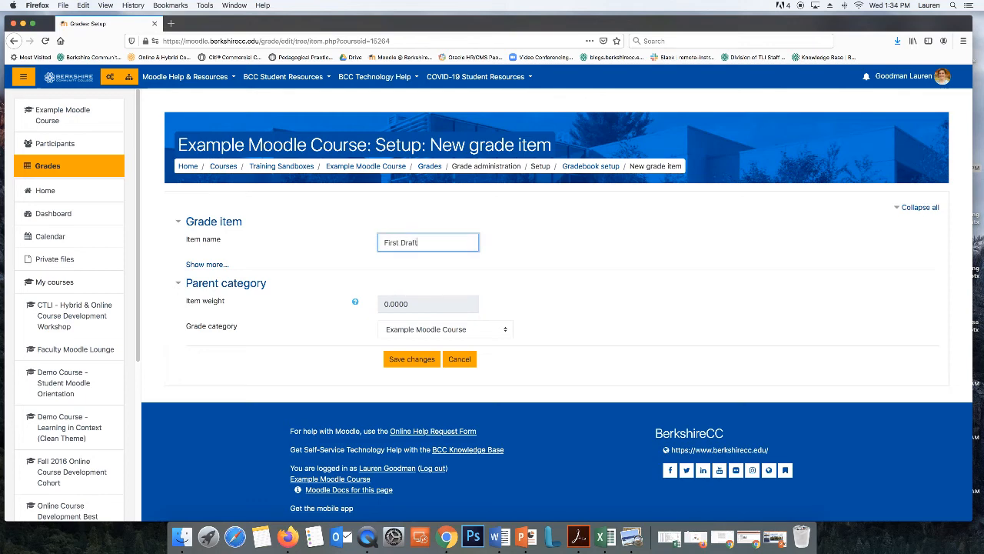
pyautogui.click(413, 358)
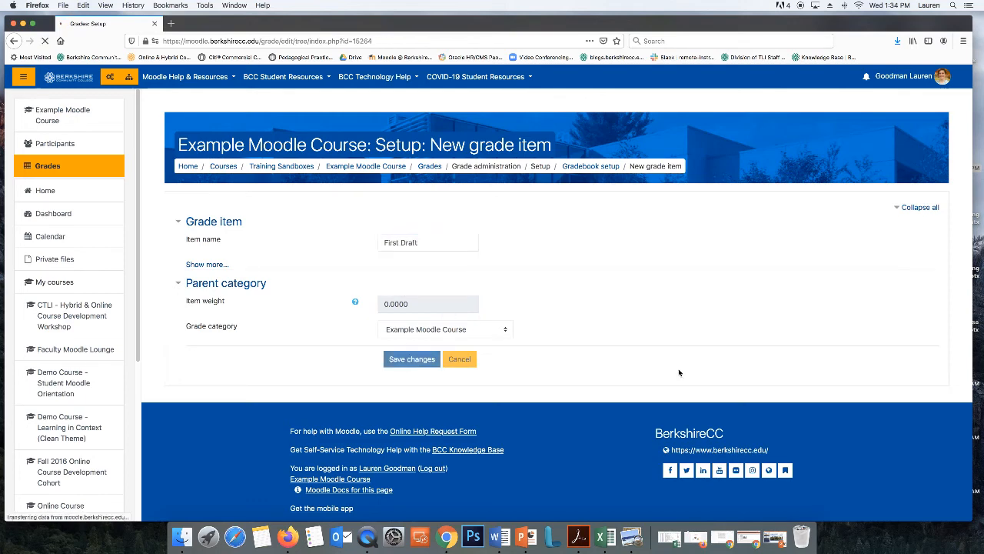
# - Move the First Draft grade item from the course's top level into the Teaching Presentation category
pyautogui.scroll(-8, 679, 373)
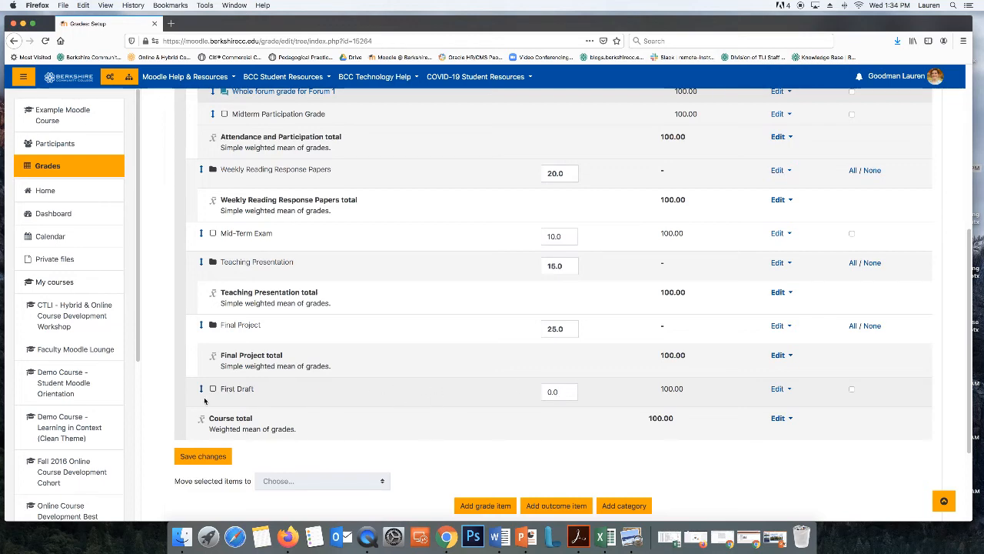
pyautogui.scroll(5, 197, 402)
pyautogui.scroll(-6, 206, 308)
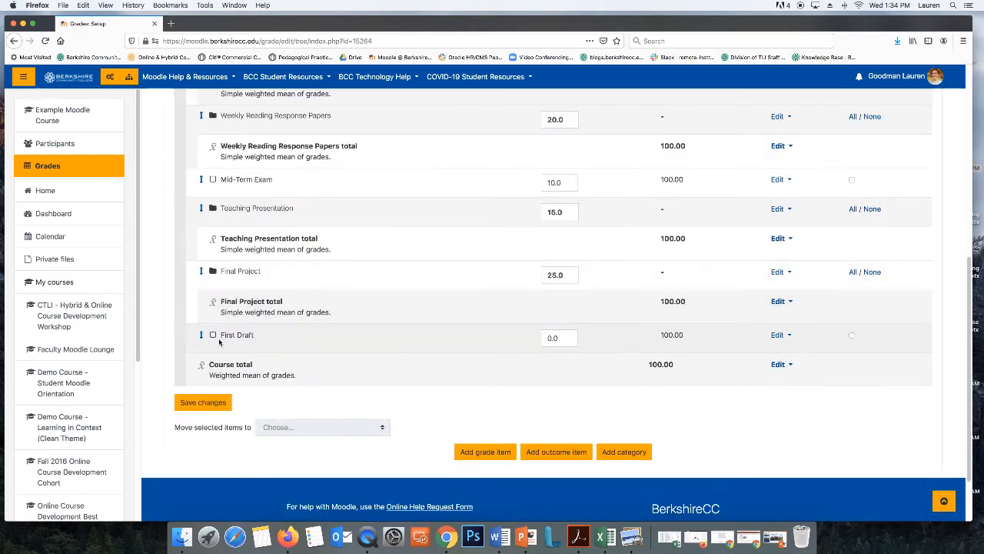
pyautogui.click(202, 336)
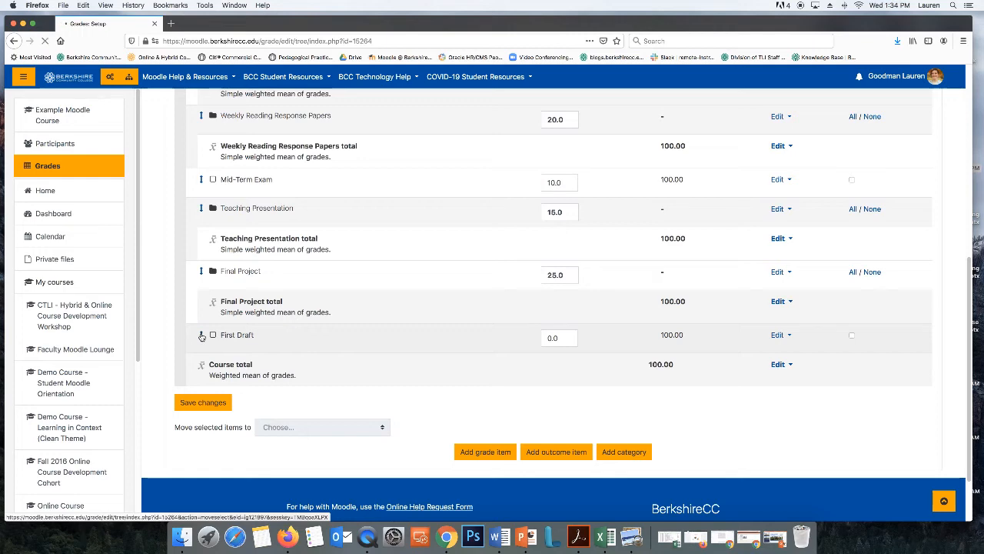
pyautogui.scroll(-6, 231, 369)
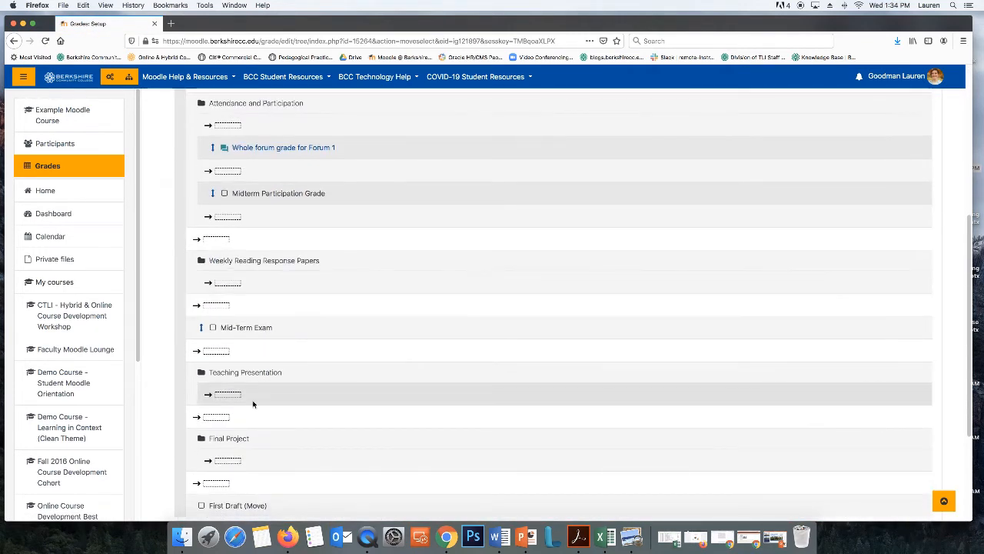
pyautogui.click(229, 394)
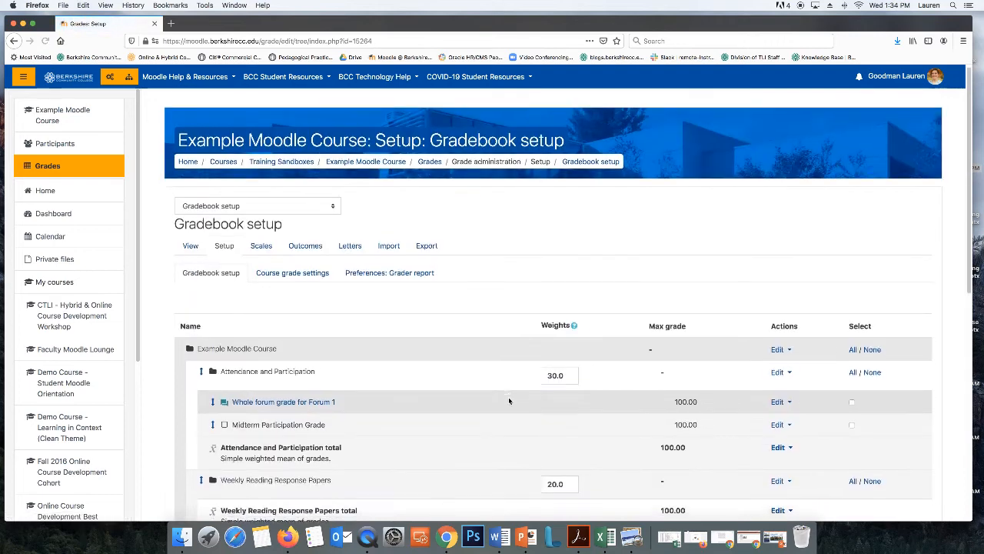
# - Add a grade item named Presentation, assign it to the Teaching Presentation category, and save it
pyautogui.scroll(-10, 508, 397)
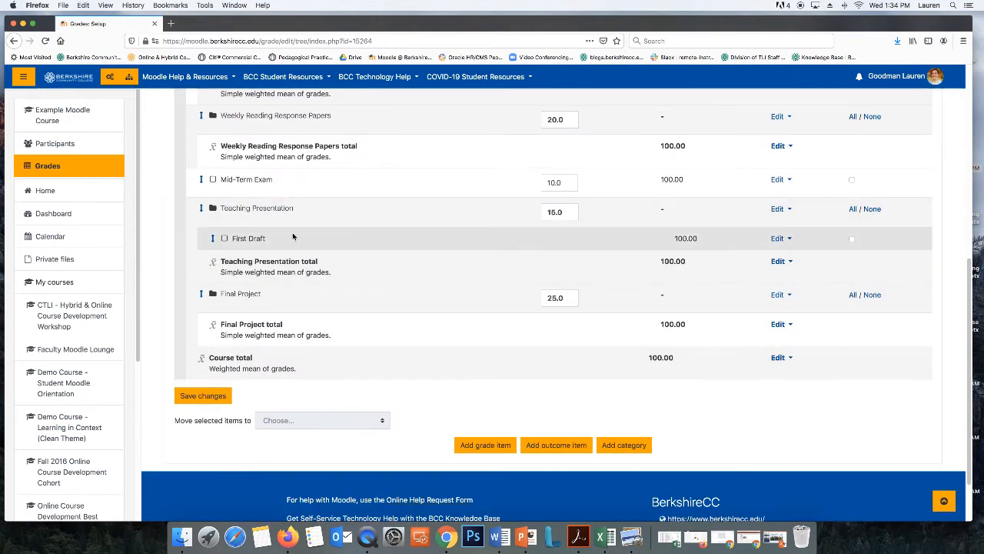
pyautogui.click(497, 449)
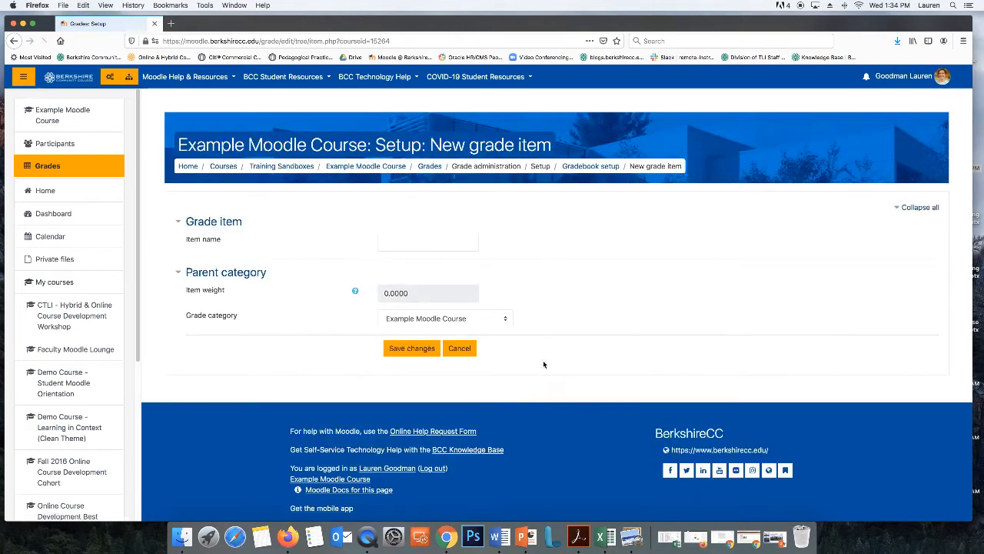
pyautogui.click(429, 240)
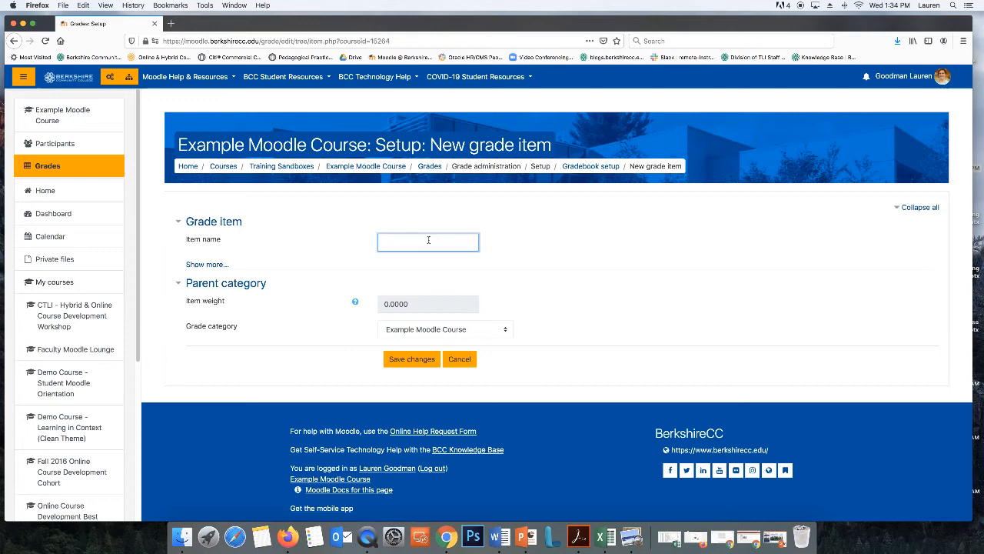
pyautogui.write('Presentation')
pyautogui.click(410, 328)
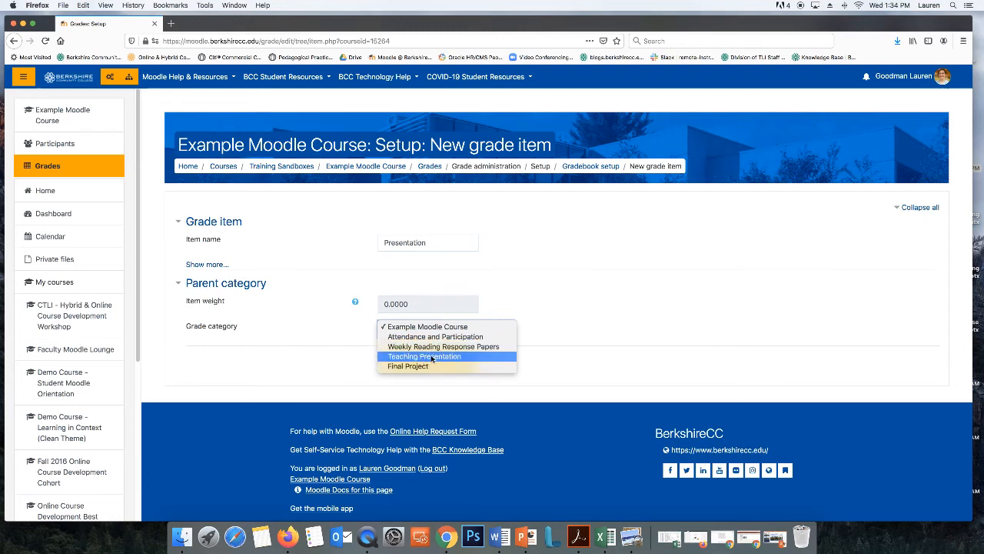
pyautogui.click(425, 356)
pyautogui.click(413, 358)
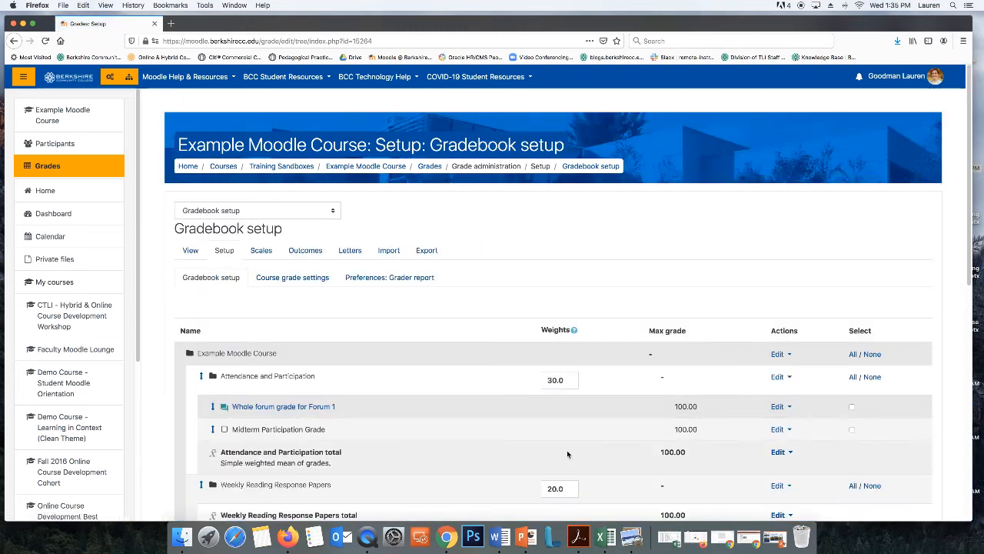
pyautogui.scroll(-8, 567, 452)
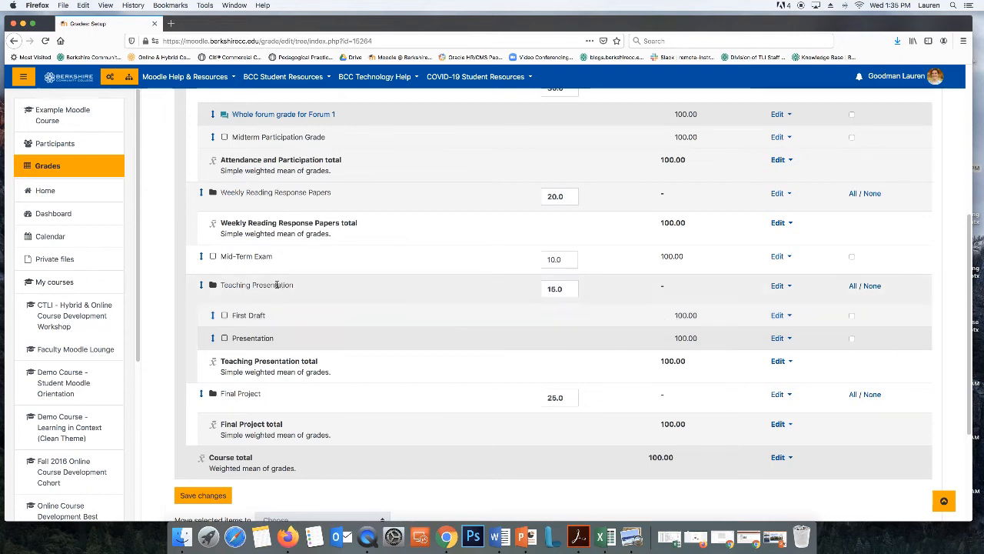
# - Change the Teaching Presentation category's aggregation to Weighted mean of grades and save the category
pyautogui.moveTo(222, 285); pyautogui.dragTo(319, 286)
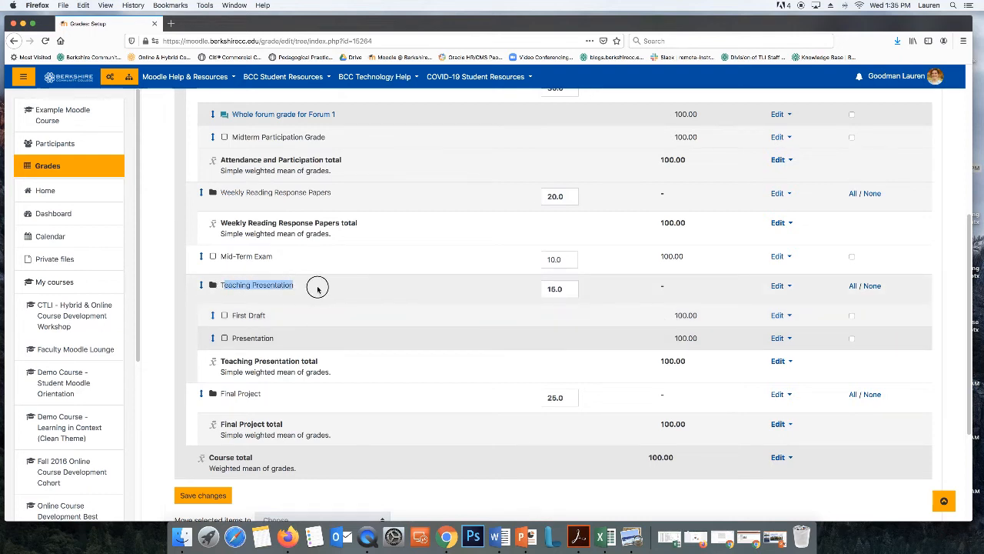
pyautogui.click(319, 290)
pyautogui.click(780, 285)
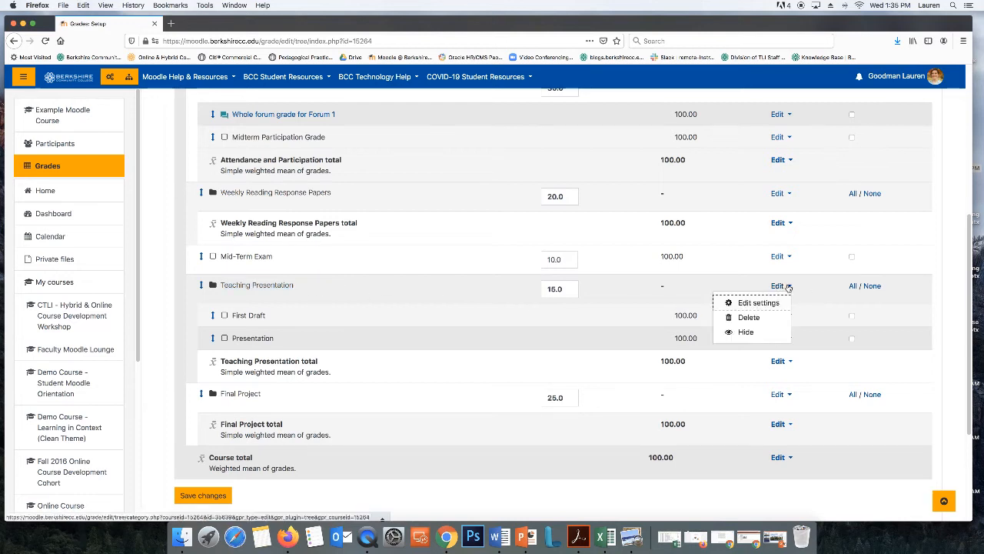
pyautogui.click(761, 303)
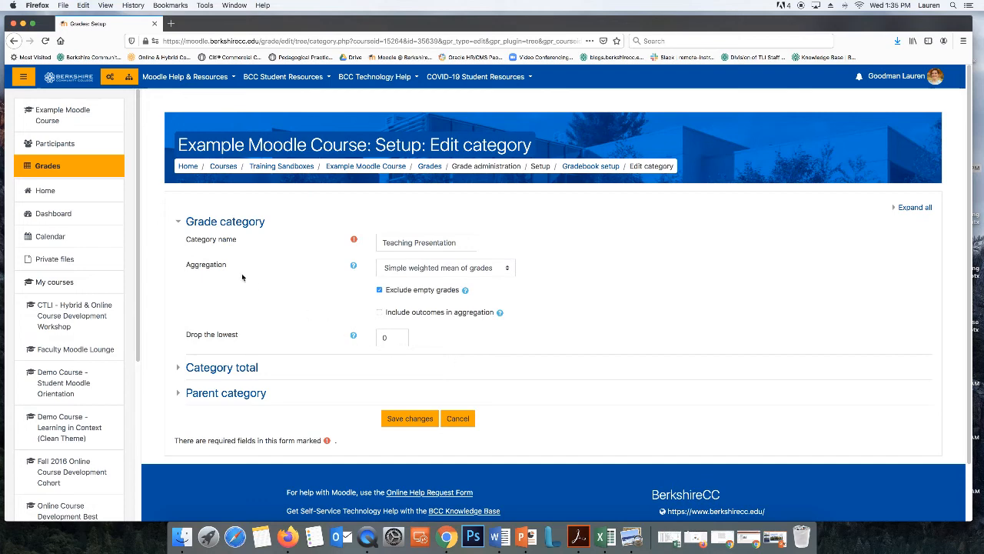
pyautogui.click(491, 271)
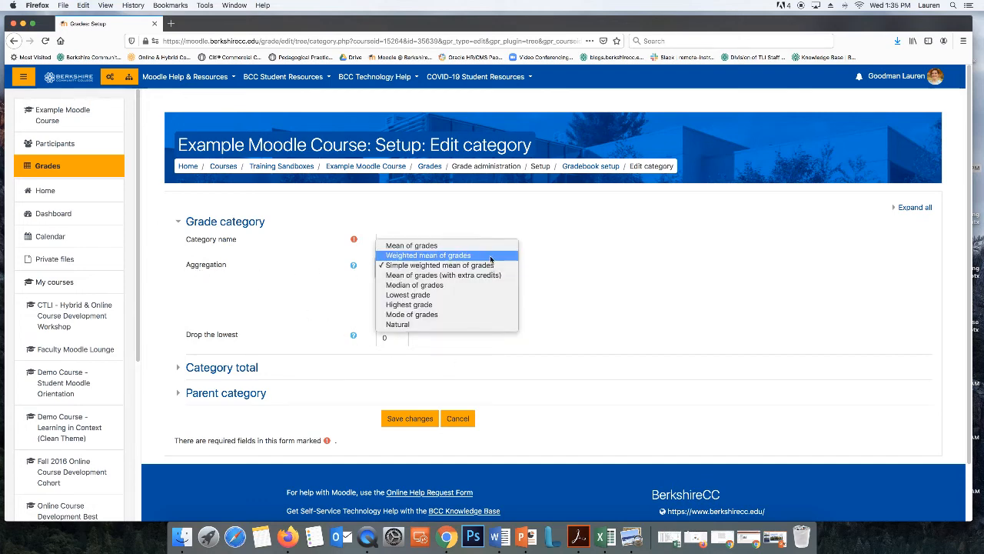
pyautogui.click(491, 255)
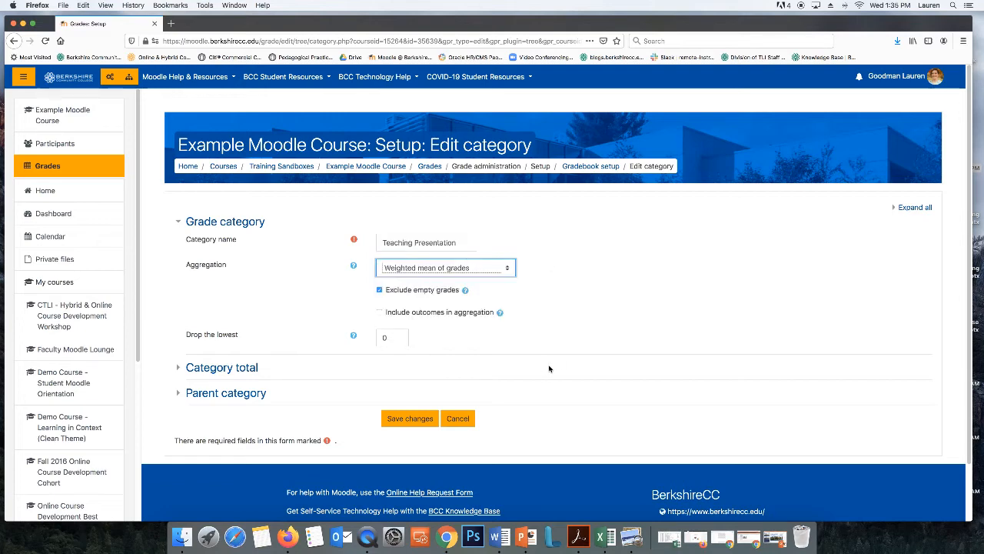
pyautogui.click(395, 418)
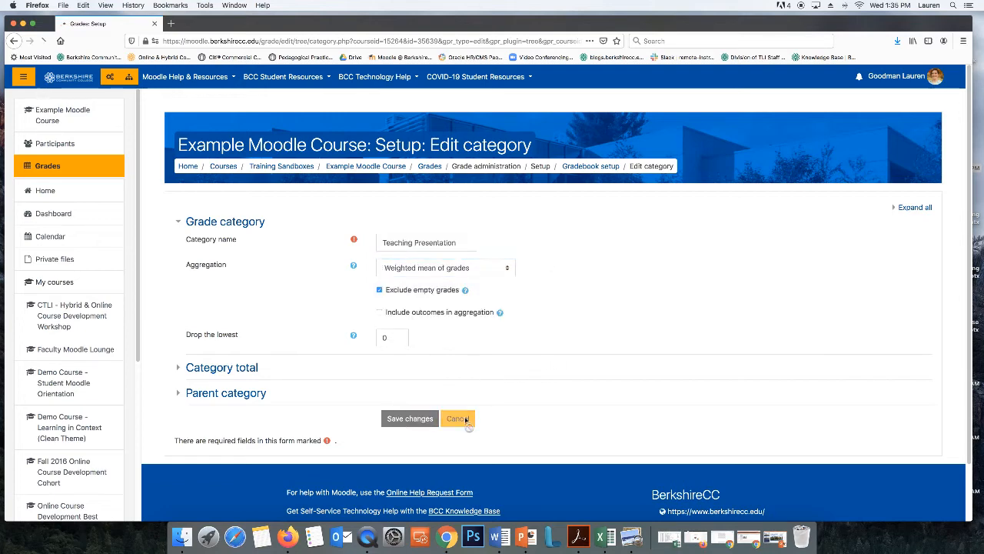
# - Set the weights in the Teaching Presentation category to 20 for First Draft and 80 for Presentation, and save the changes
pyautogui.scroll(-5, 731, 406)
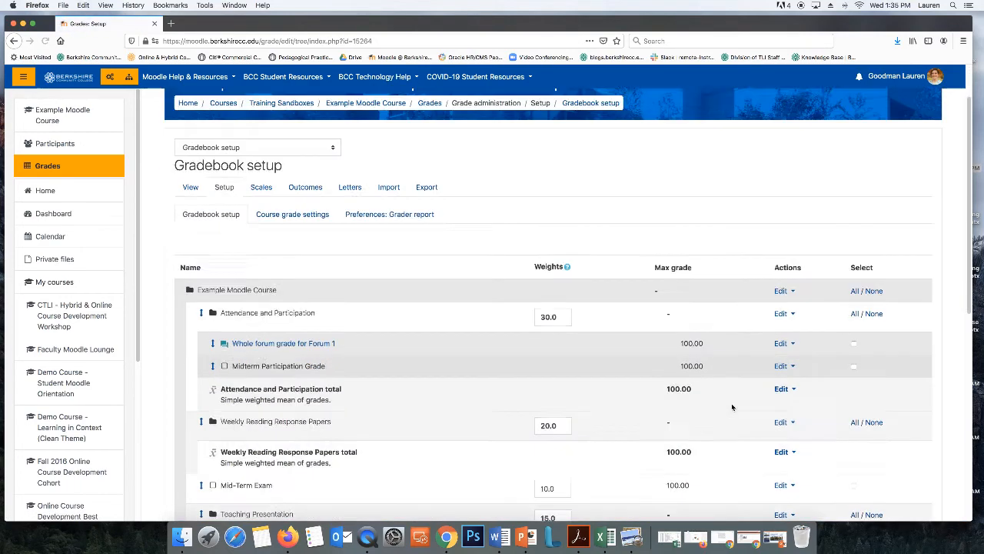
pyautogui.scroll(-1, 731, 403)
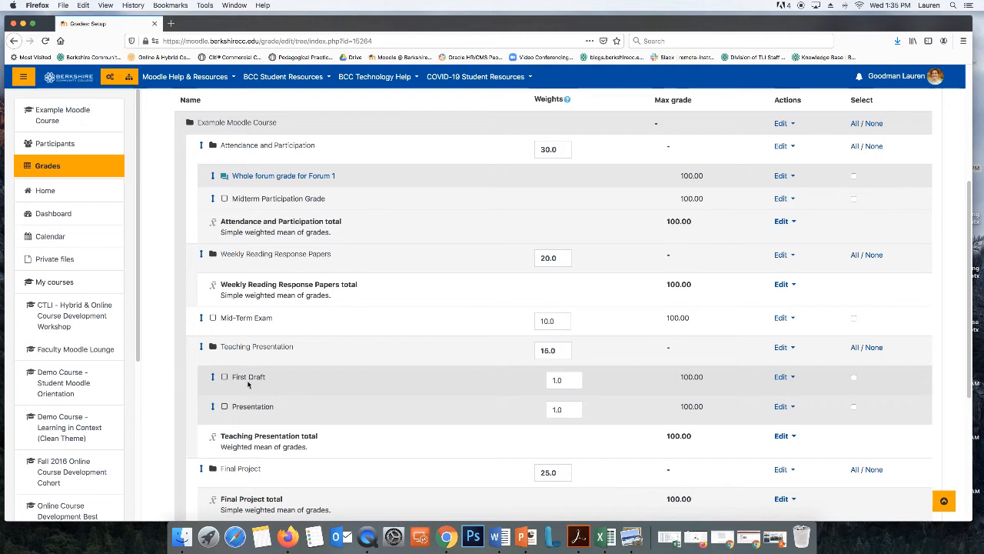
pyautogui.click(573, 383)
pyautogui.click(562, 410)
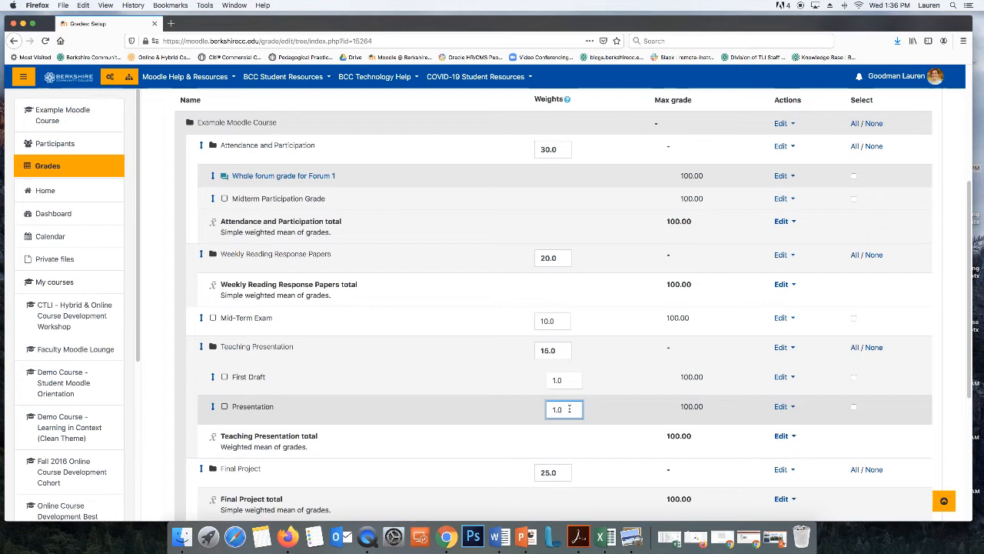
pyautogui.doubleClick(569, 382)
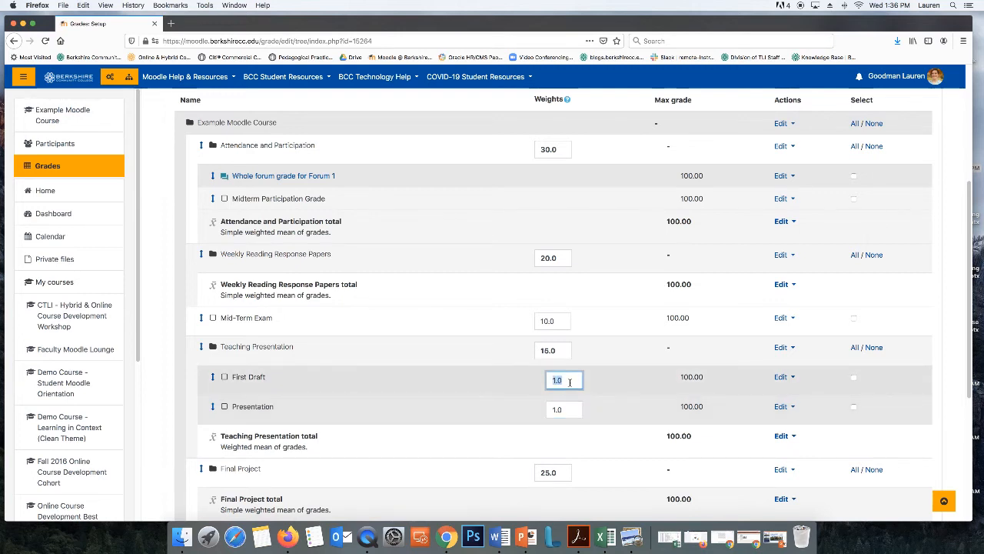
pyautogui.write('20')
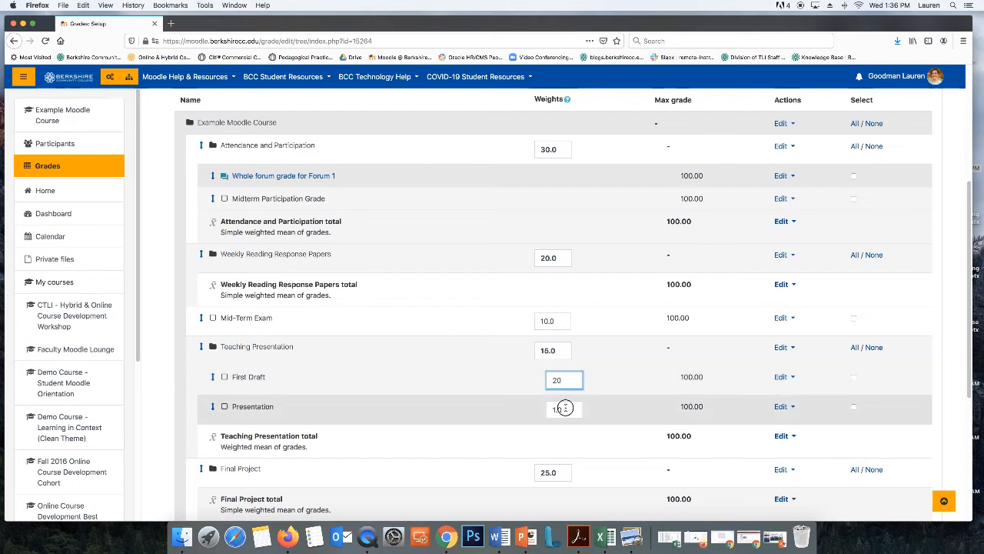
pyautogui.doubleClick(565, 409)
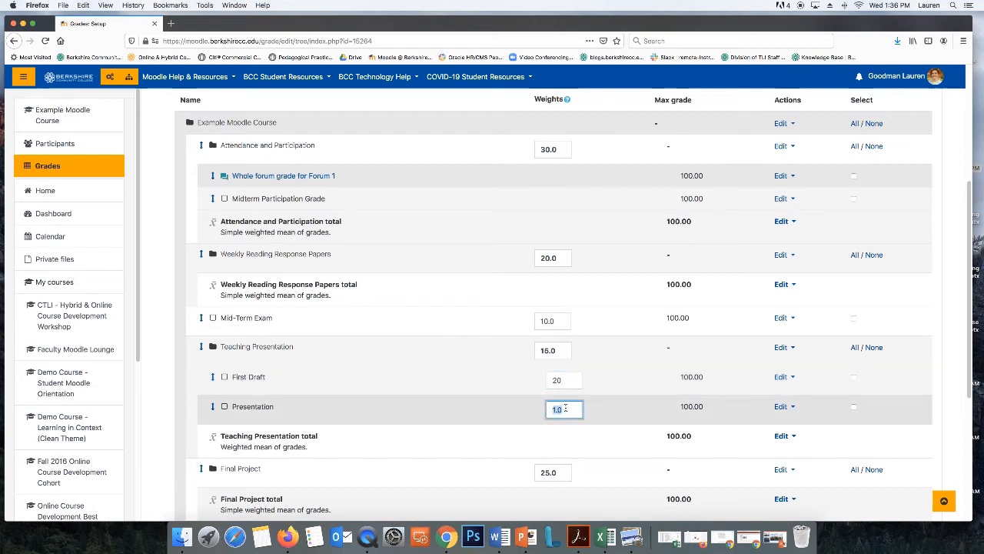
pyautogui.write('80')
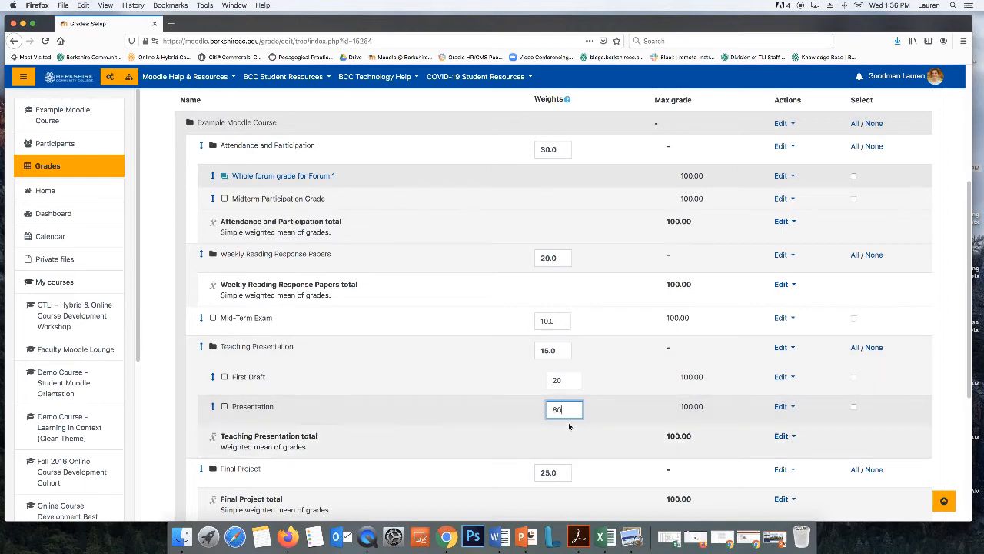
pyautogui.scroll(-5, 550, 411)
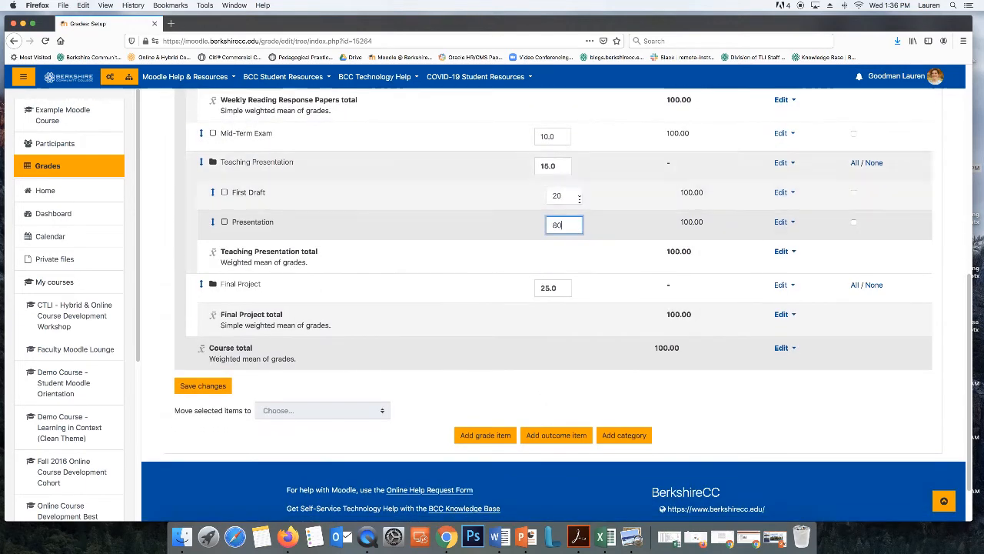
pyautogui.click(203, 386)
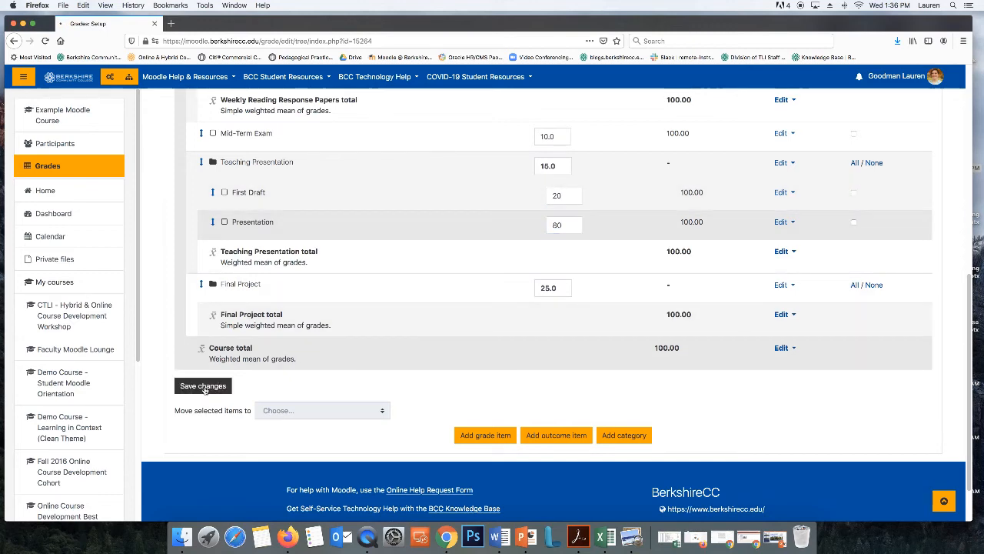
# - Review the Teaching Presentation item weights and compare them with the aggregation method of the Attendance and Participation category
pyautogui.scroll(-8, 698, 375)
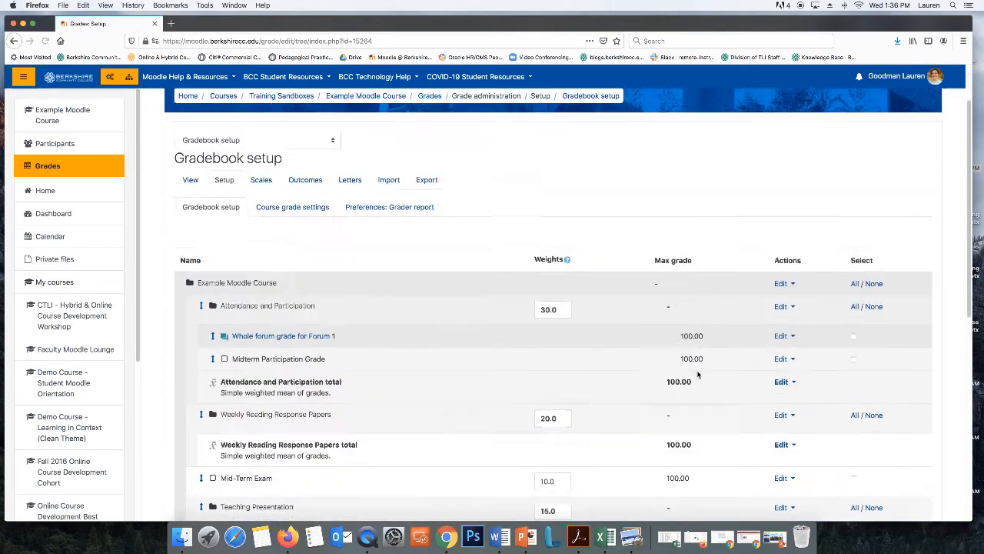
pyautogui.scroll(-1, 698, 376)
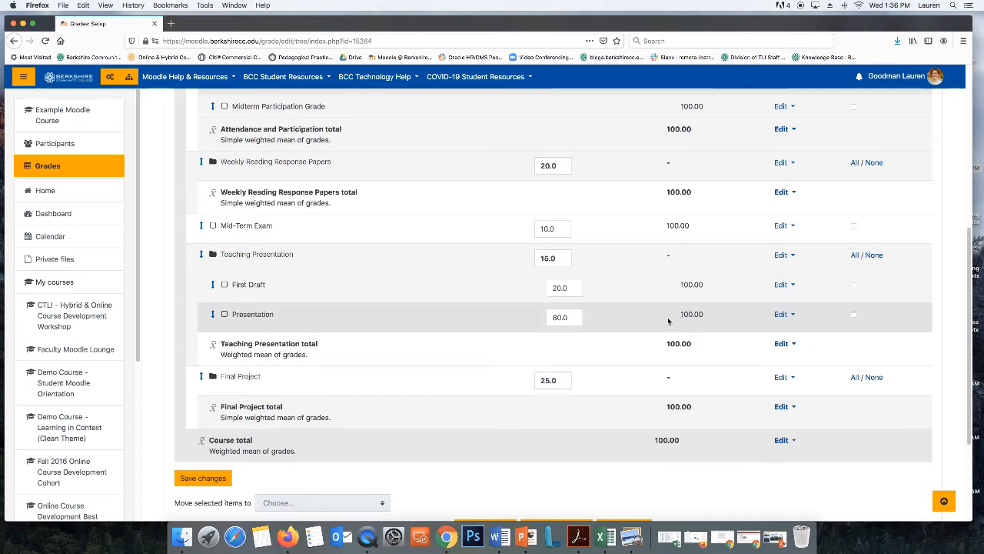
pyautogui.scroll(5, 667, 317)
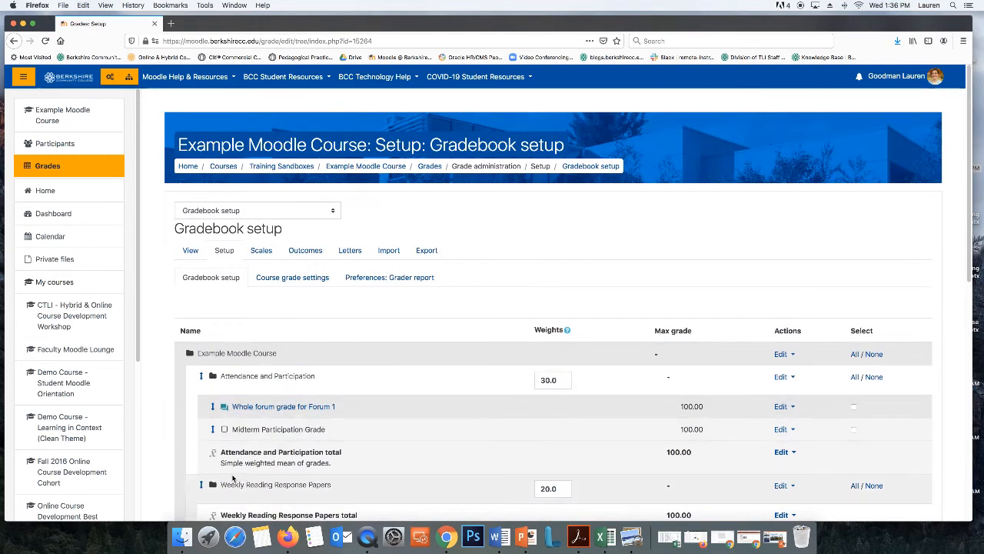
pyautogui.moveTo(222, 462); pyautogui.dragTo(338, 463)
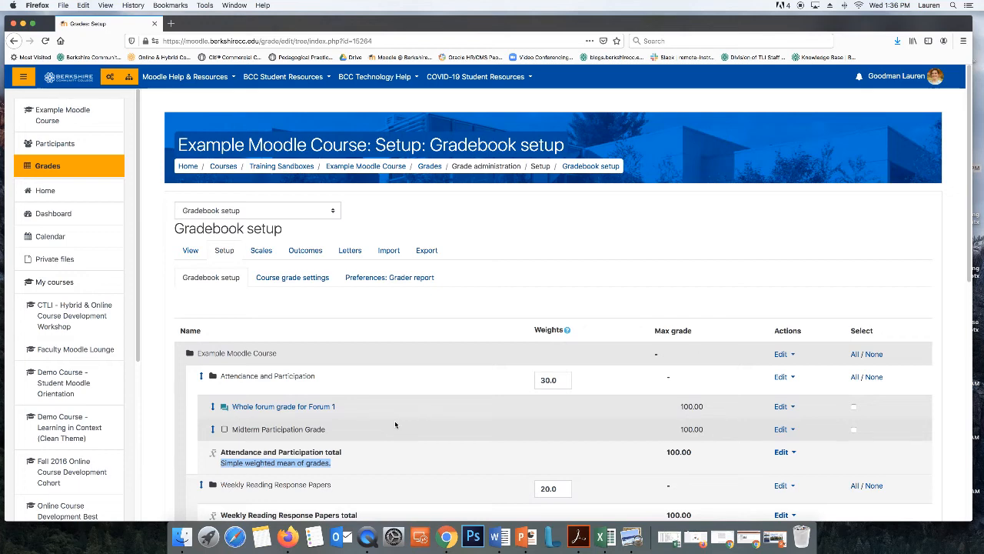
pyautogui.scroll(-5, 396, 421)
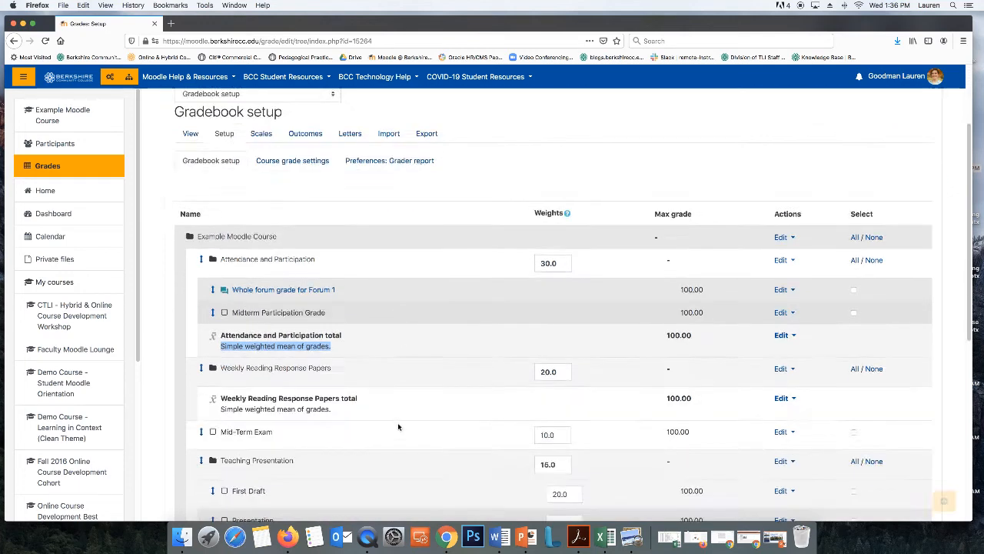
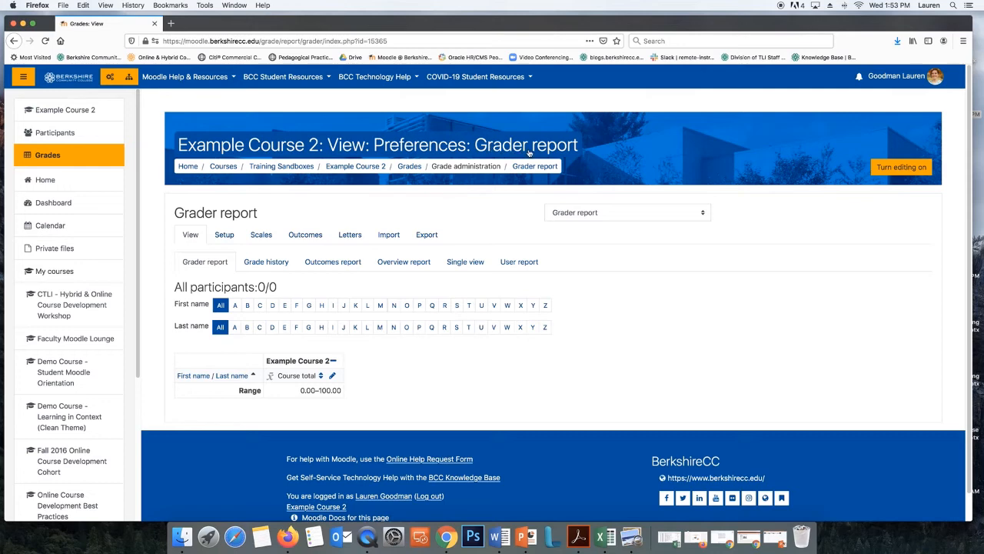
# - In the gradebook setup of Example Course 2, set the course's top-level aggregation to Natural and save it
pyautogui.click(223, 235)
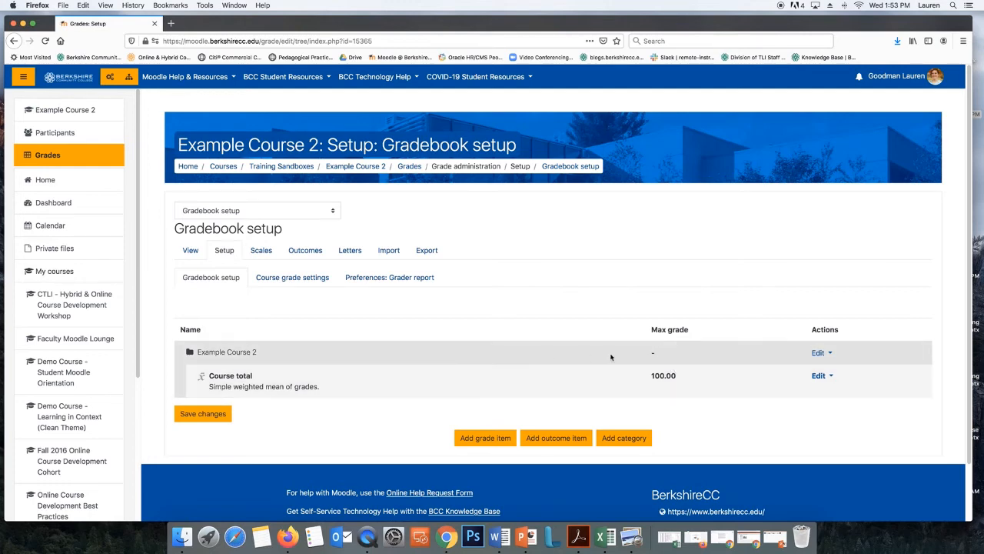
pyautogui.click(820, 353)
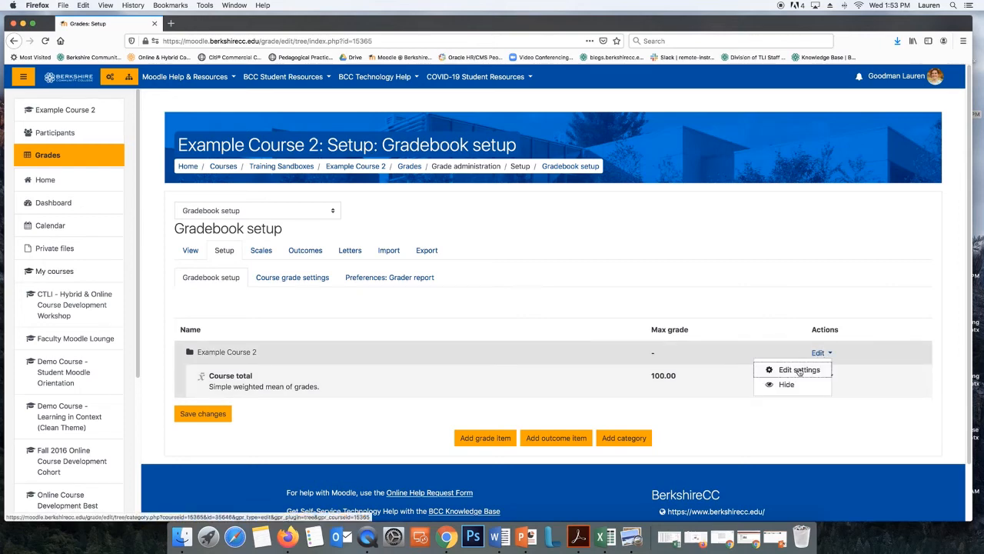
pyautogui.click(800, 370)
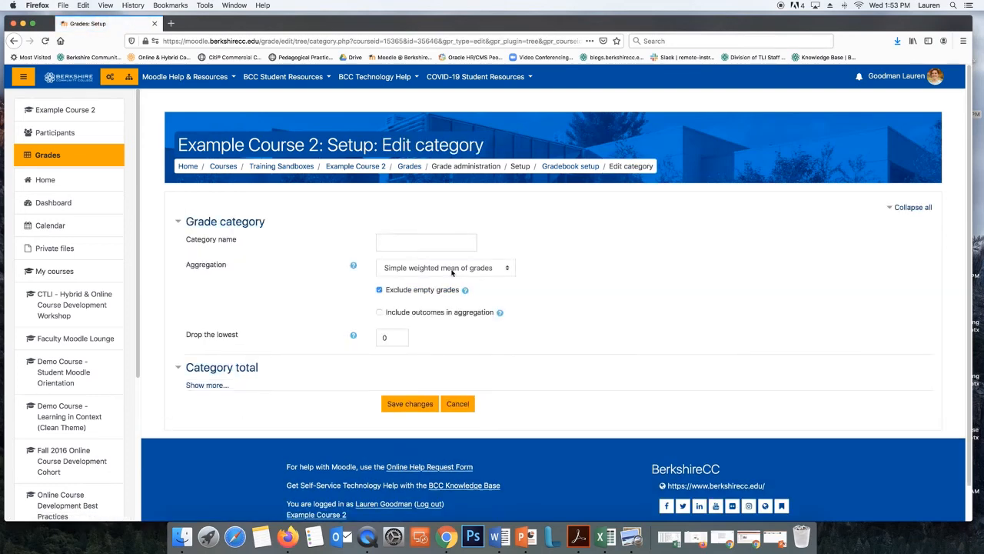
pyautogui.click(453, 269)
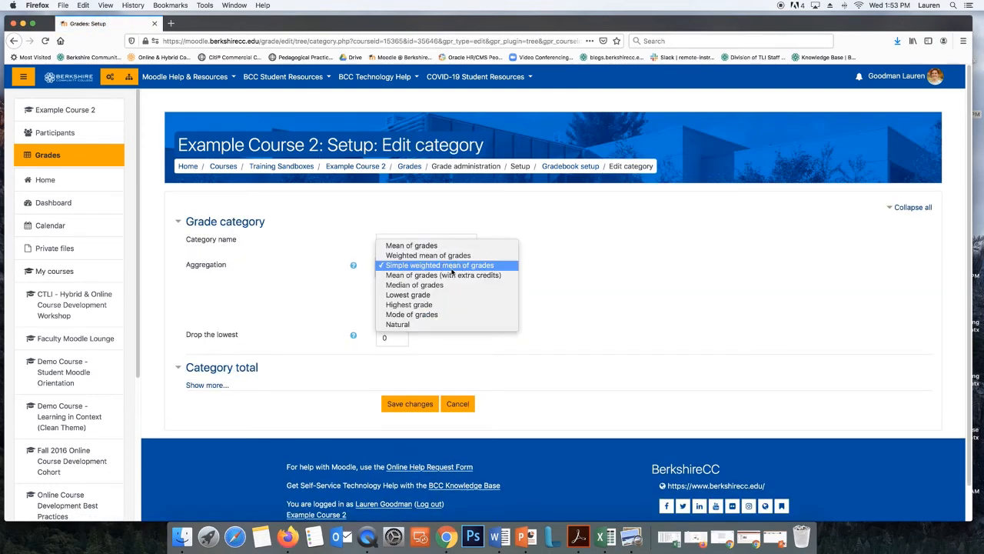
pyautogui.click(447, 325)
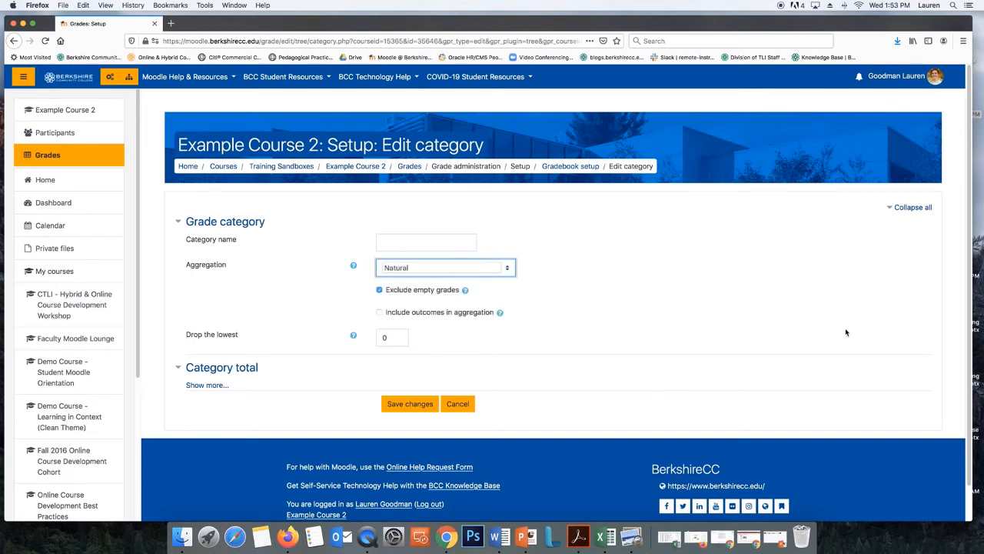
pyautogui.click(410, 407)
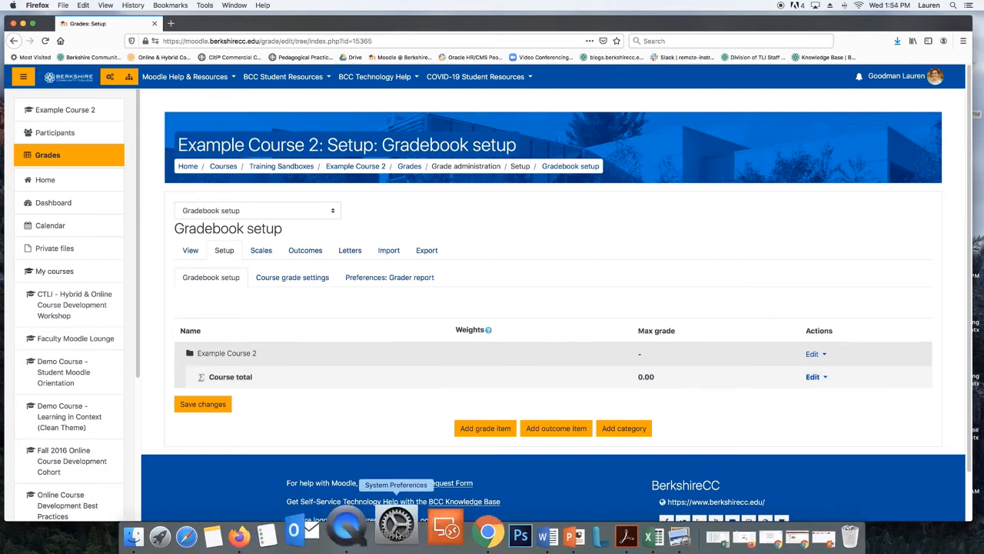
# - Consult the Grading Scheme 2 – Natural points table in Preview, and return to Firefox
pyautogui.click(630, 524)
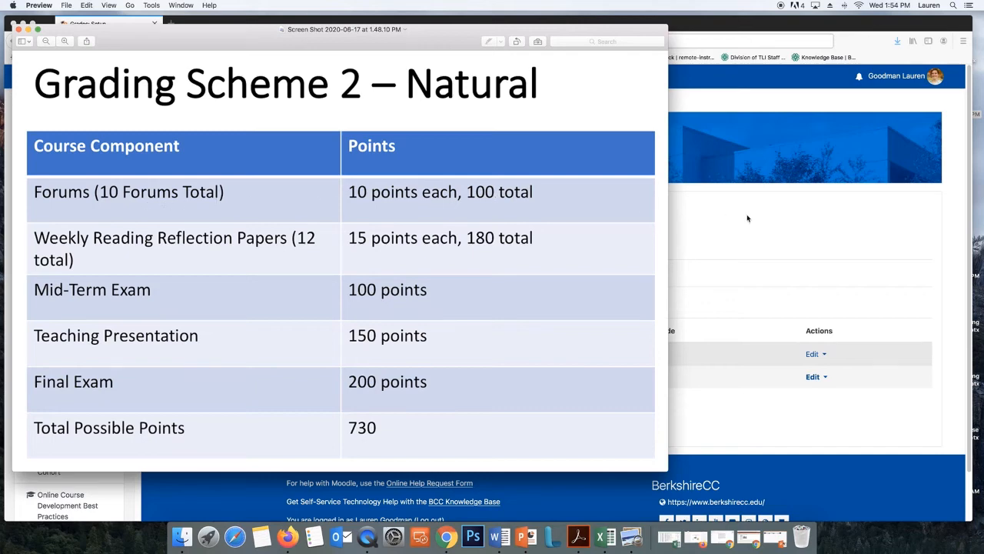
pyautogui.click(793, 221)
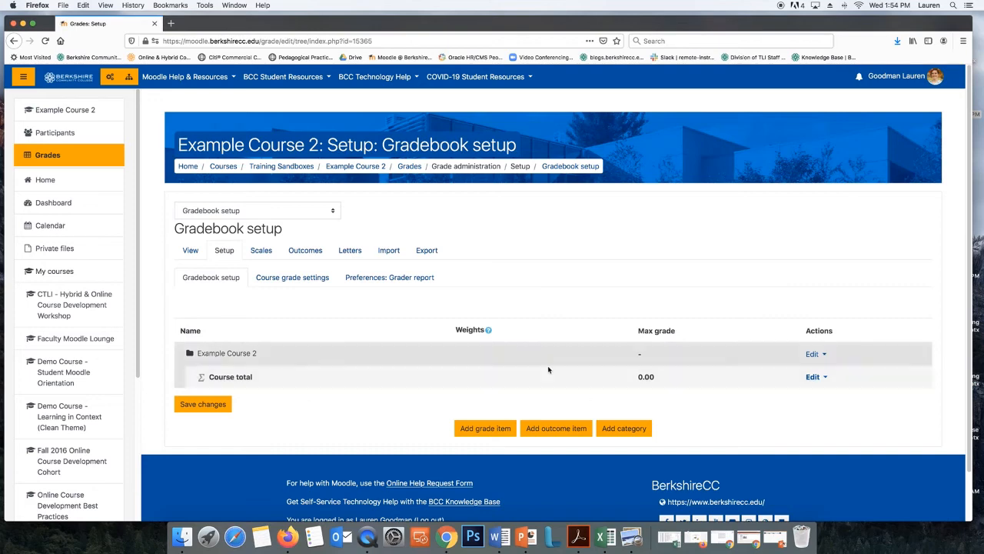
# - Open the Example Course 2 main page and turn on editing mode
pyautogui.click(356, 166)
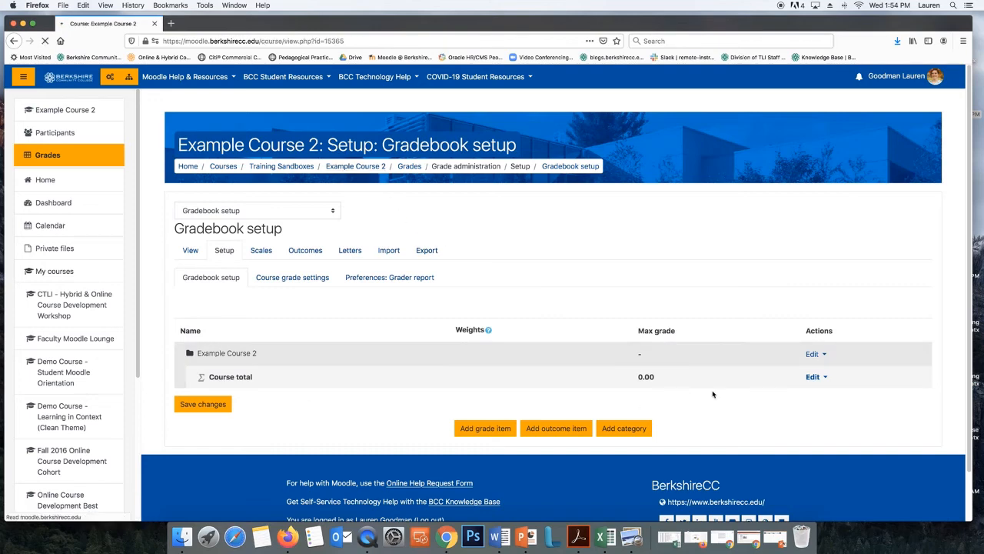
pyautogui.scroll(-2, 450, 261)
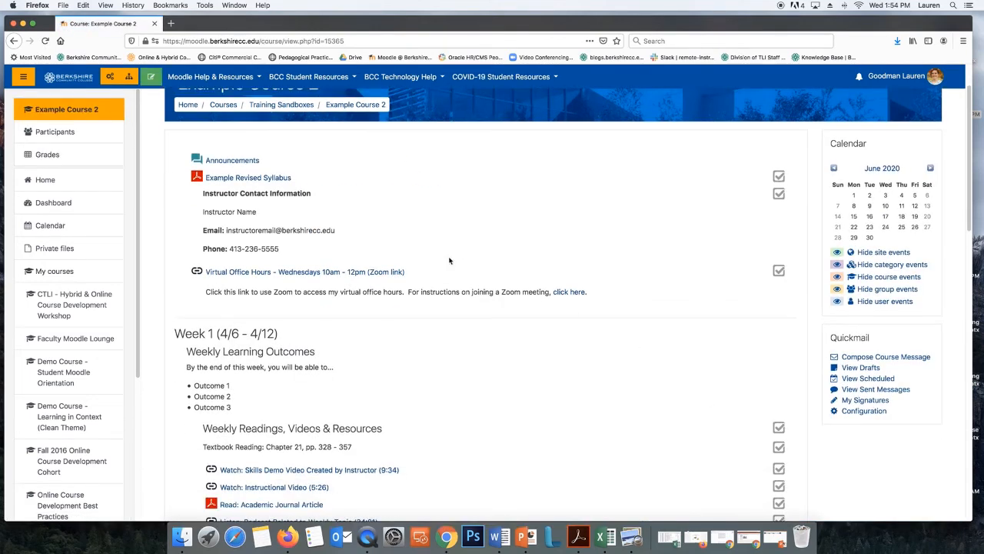
pyautogui.scroll(-1, 440, 260)
pyautogui.click(152, 78)
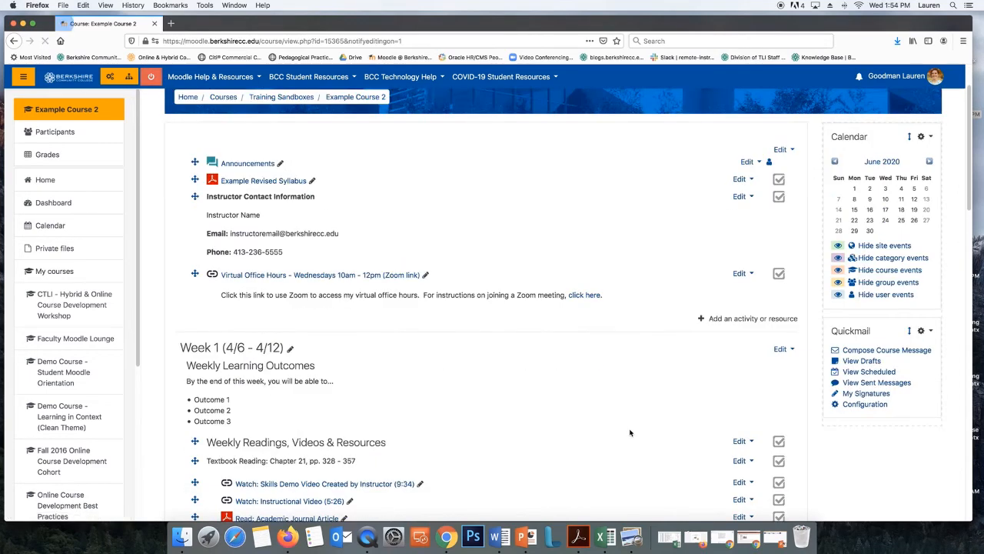
# - Add a new Forum activity to the Week 1 (4/6 - 4/12) section and name it "Forum 2"
pyautogui.scroll(-5, 629, 433)
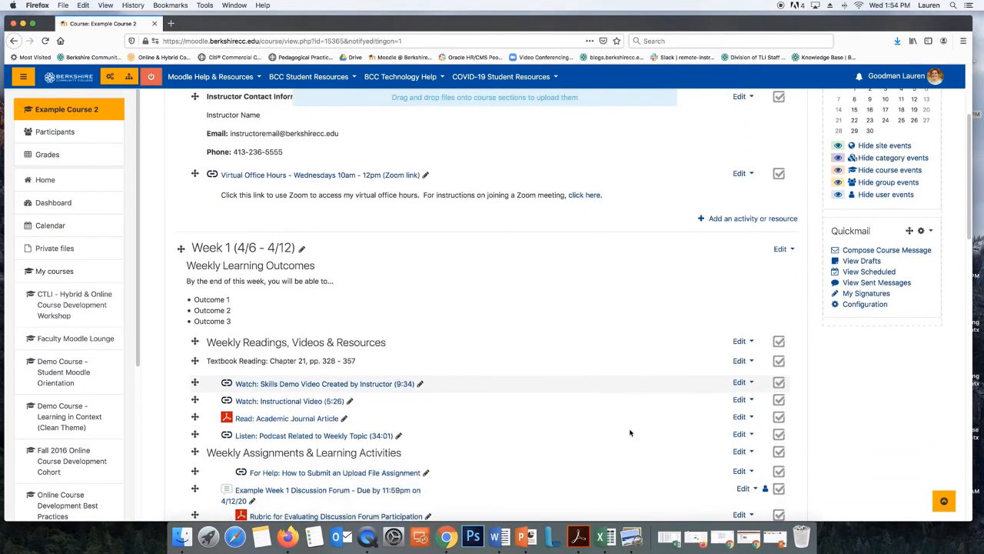
pyautogui.scroll(-5, 629, 433)
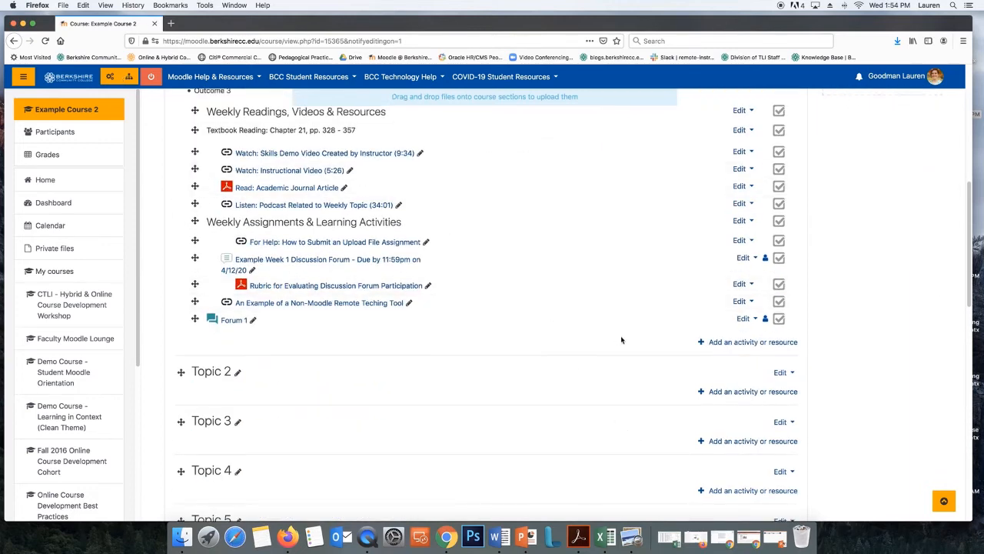
pyautogui.click(733, 343)
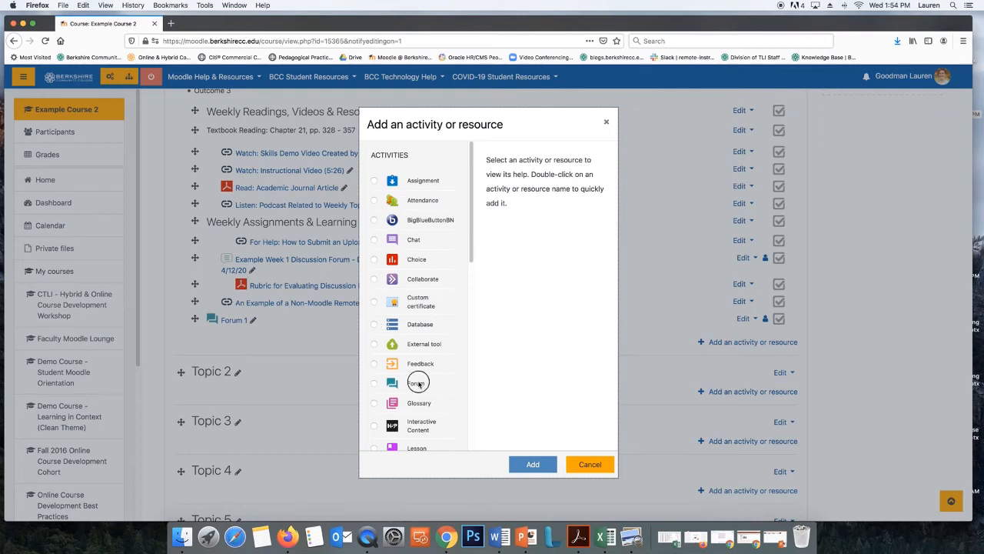
pyautogui.click(419, 381)
pyautogui.click(533, 463)
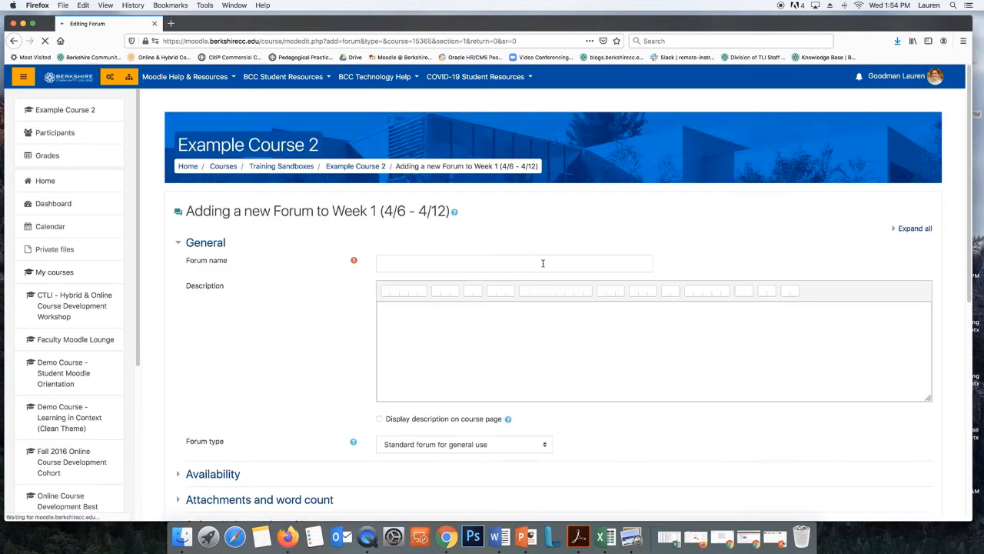
pyautogui.click(527, 267)
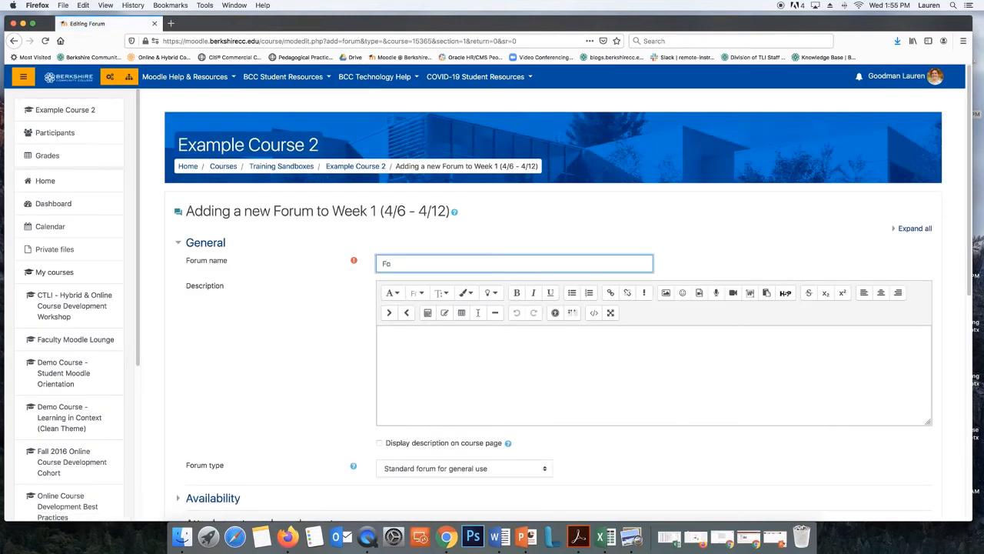
# - Expand all of the forum's settings and set whole forum grading to Point with a maximum grade of 10
pyautogui.click(913, 228)
pyautogui.scroll(-10, 317, 243)
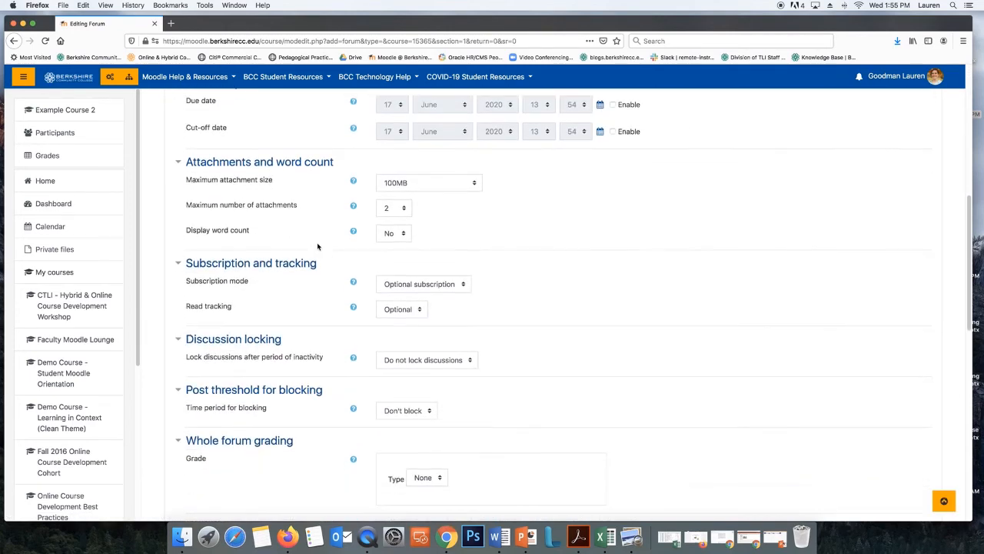
pyautogui.scroll(-2, 319, 246)
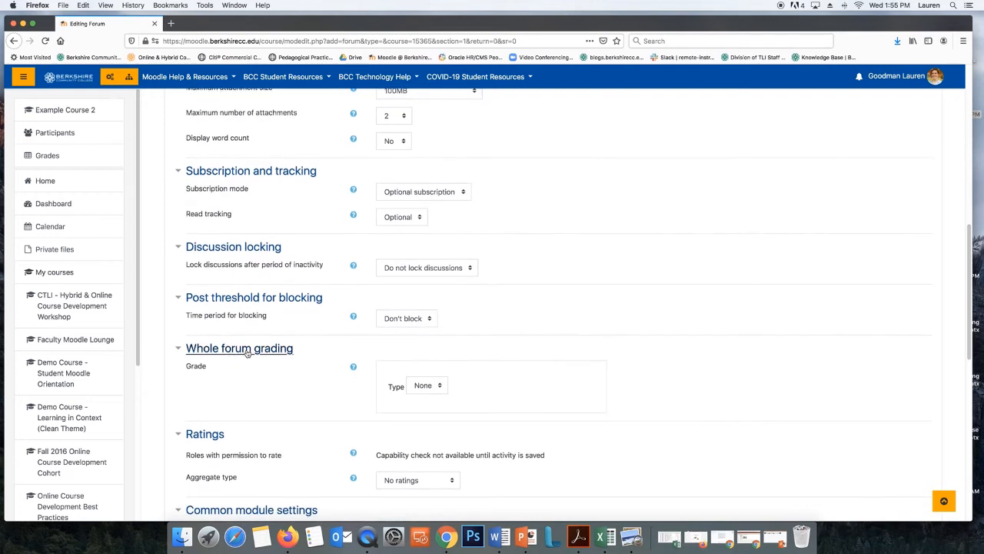
pyautogui.click(426, 385)
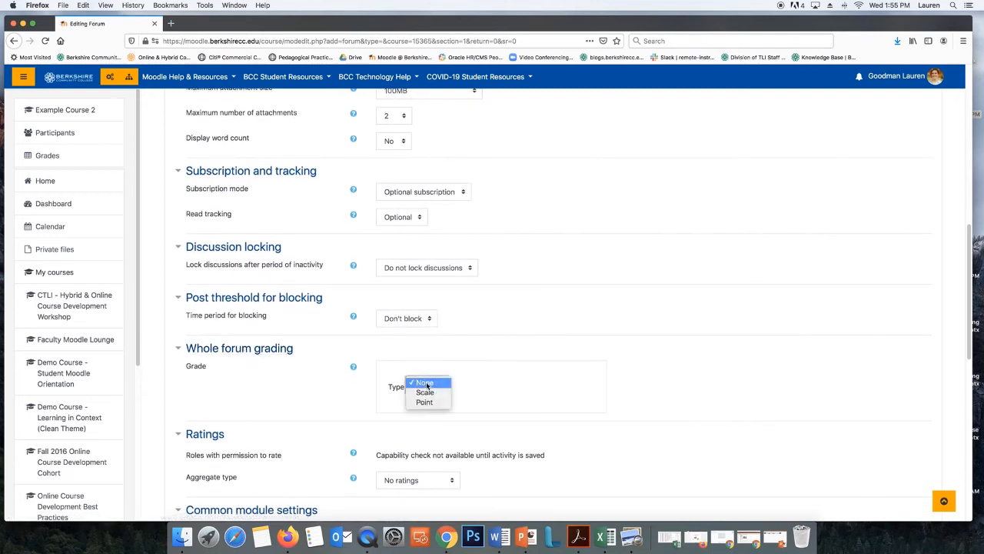
pyautogui.click(424, 401)
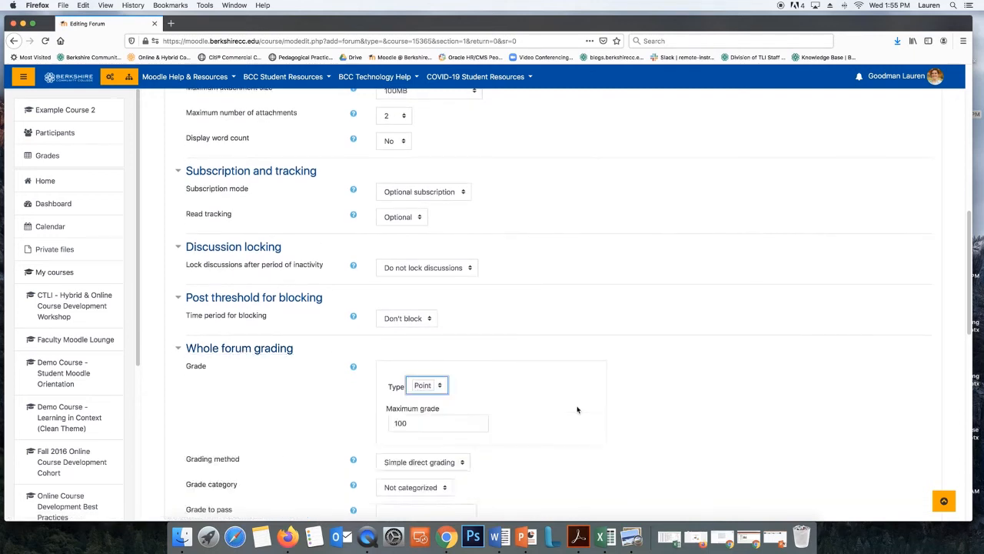
pyautogui.doubleClick(467, 425)
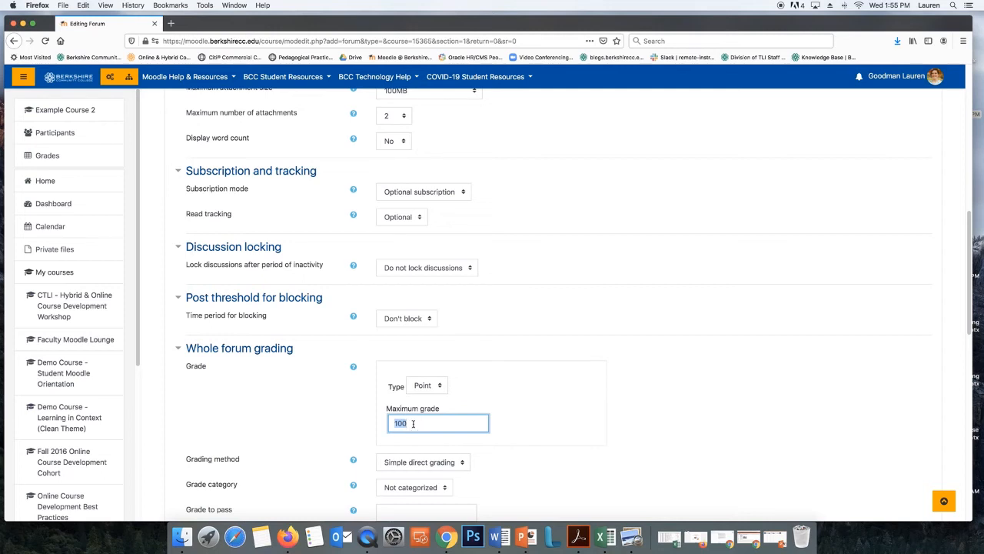
pyautogui.write('10')
# - Check the grade category options, keep Not categorized, and save Forum 2, returning to the course
pyautogui.scroll(-2, 605, 433)
pyautogui.click(412, 423)
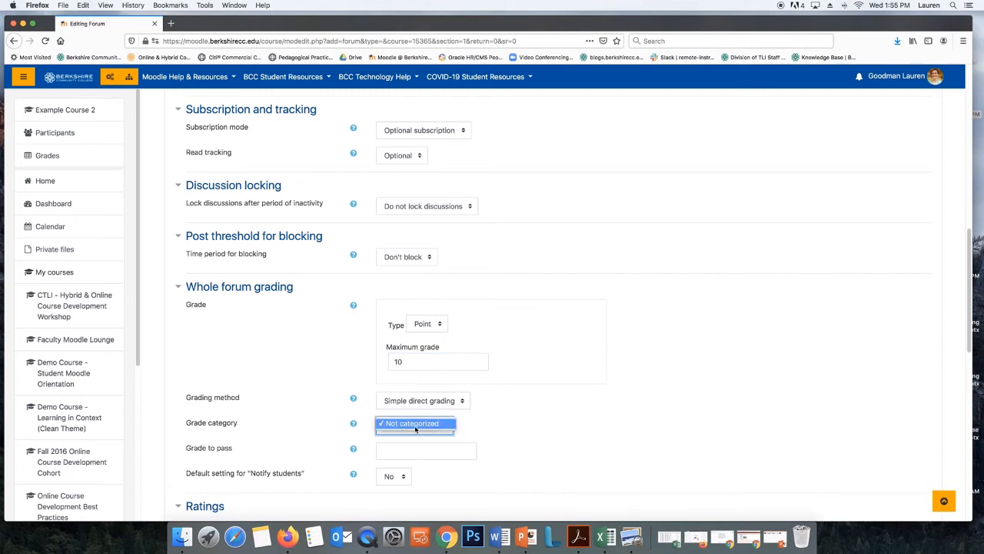
pyautogui.click(660, 430)
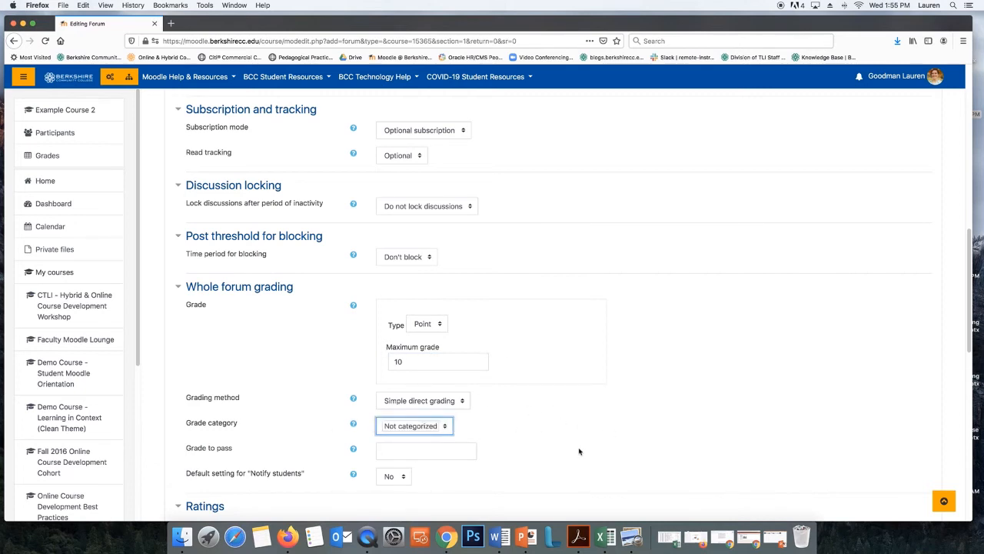
pyautogui.scroll(-5, 578, 448)
pyautogui.scroll(-10, 579, 451)
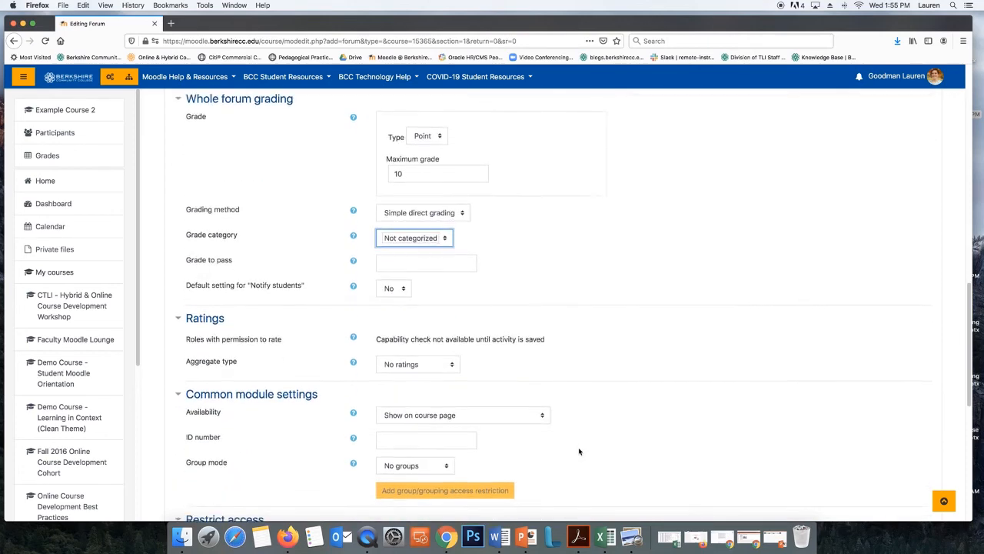
pyautogui.scroll(-1, 579, 452)
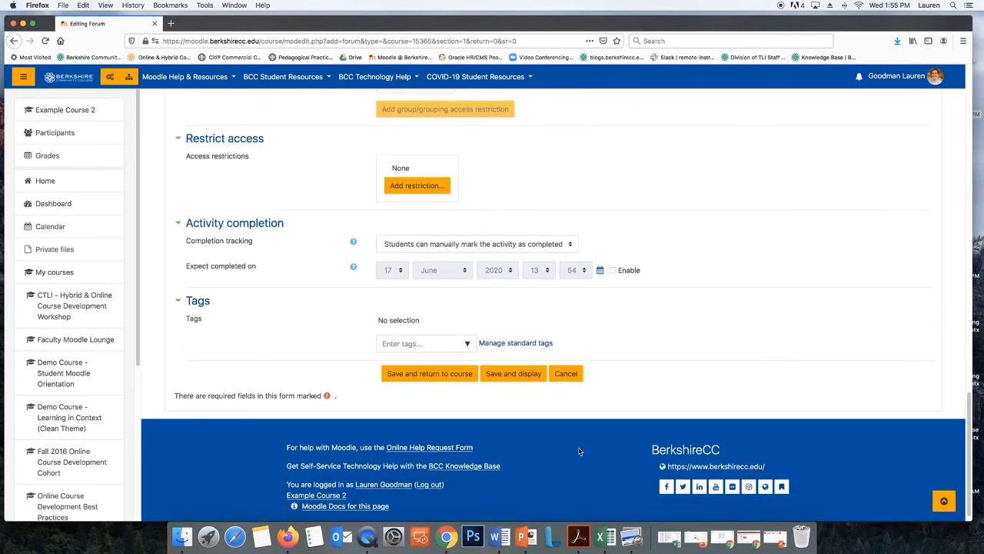
pyautogui.click(433, 382)
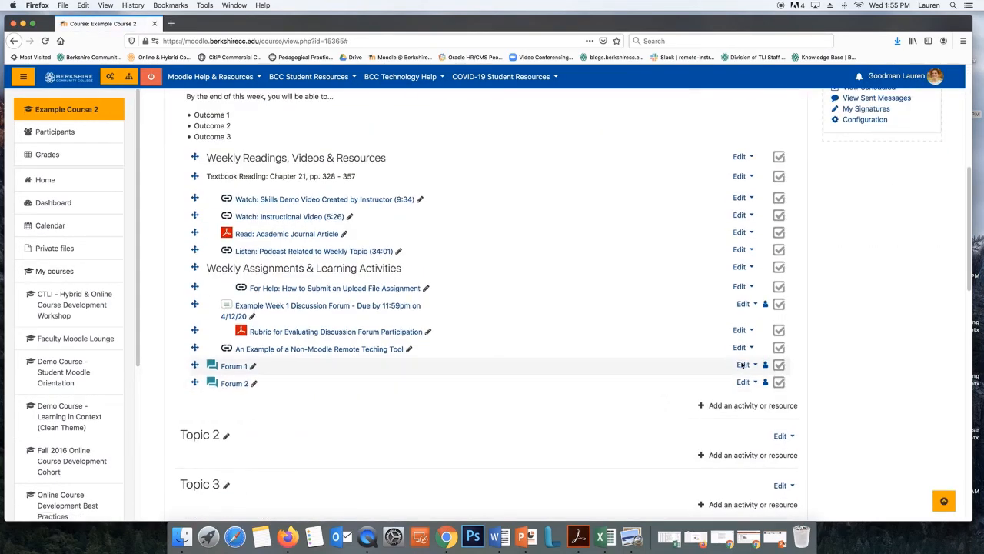
# - Edit Forum 1's settings to use whole forum grading by Point with a maximum grade of 10, then save and return to the course
pyautogui.click(743, 365)
pyautogui.click(725, 384)
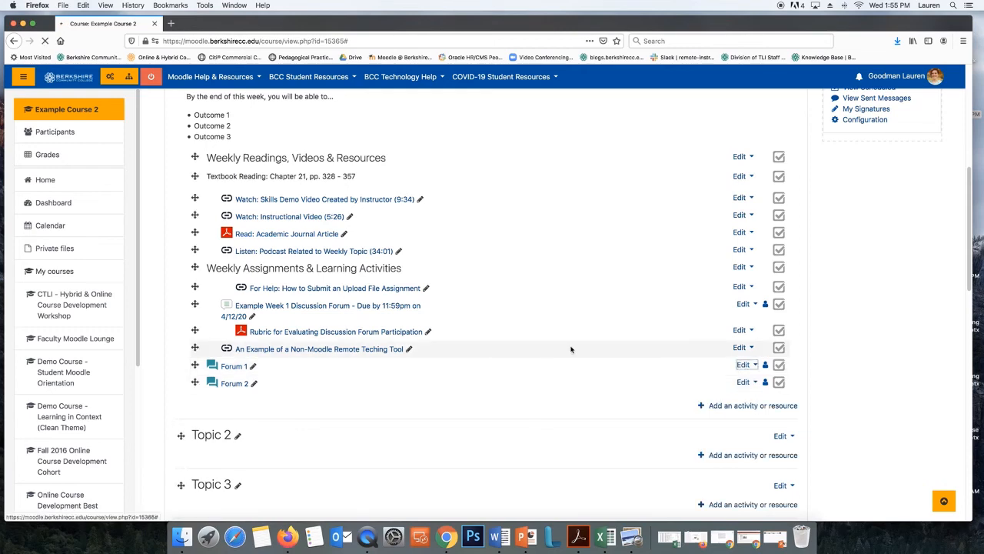
pyautogui.click(911, 229)
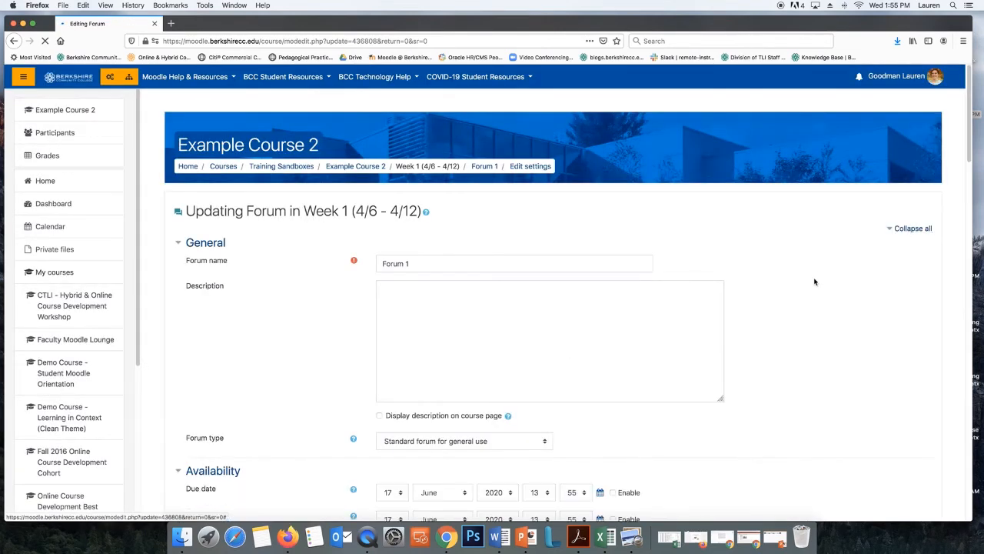
pyautogui.scroll(-10, 814, 282)
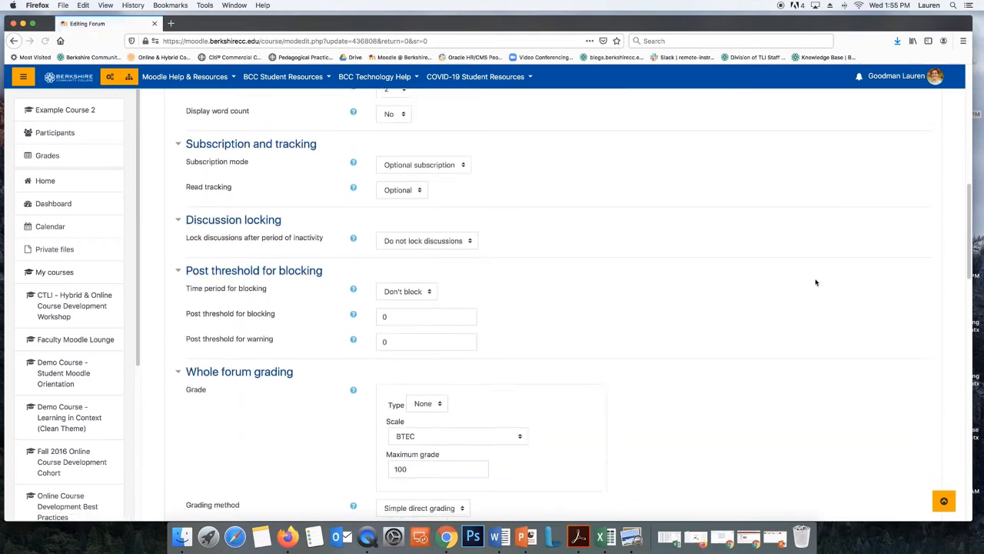
pyautogui.scroll(-3, 816, 282)
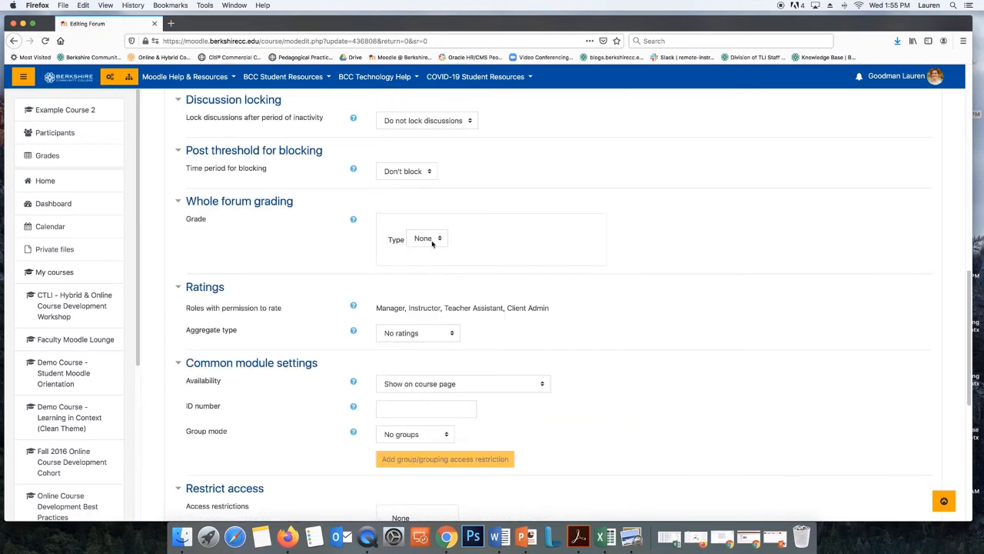
pyautogui.click(431, 240)
pyautogui.click(434, 255)
pyautogui.doubleClick(437, 269)
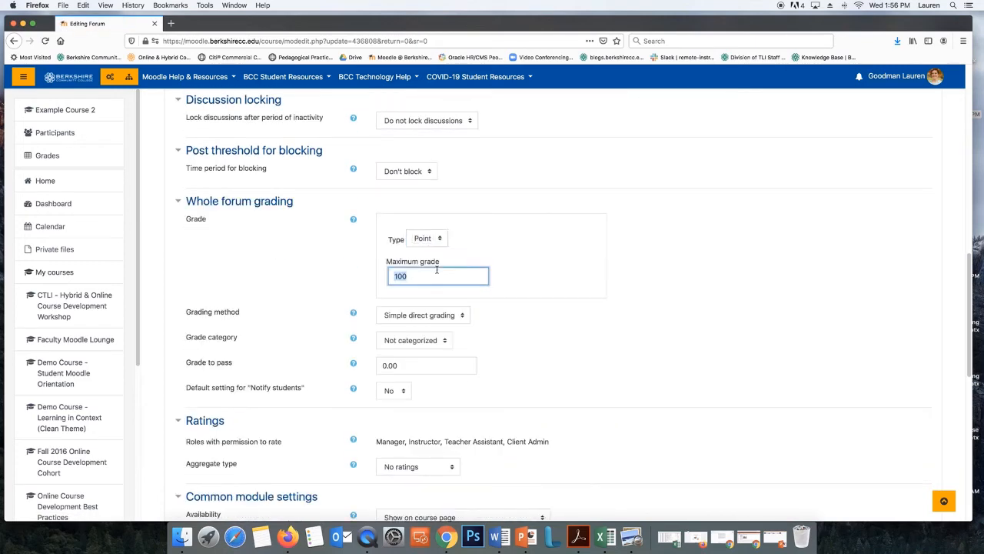
pyautogui.write('10')
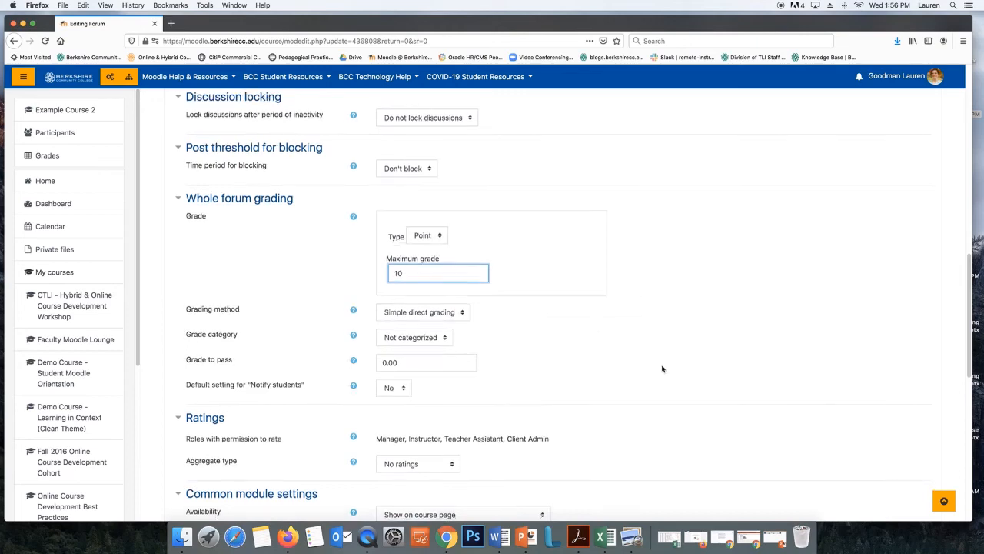
pyautogui.scroll(-10, 662, 367)
pyautogui.scroll(-2, 662, 367)
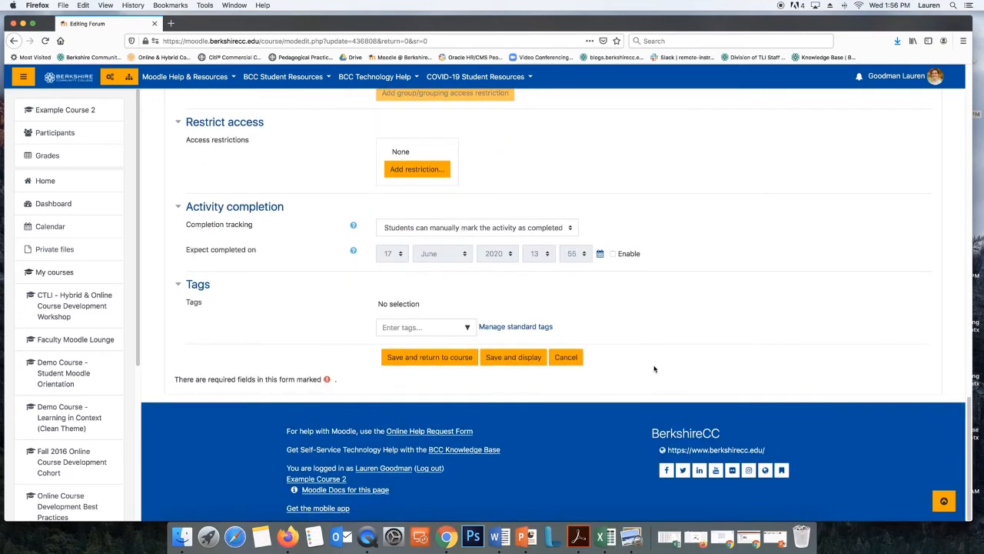
pyautogui.click(430, 357)
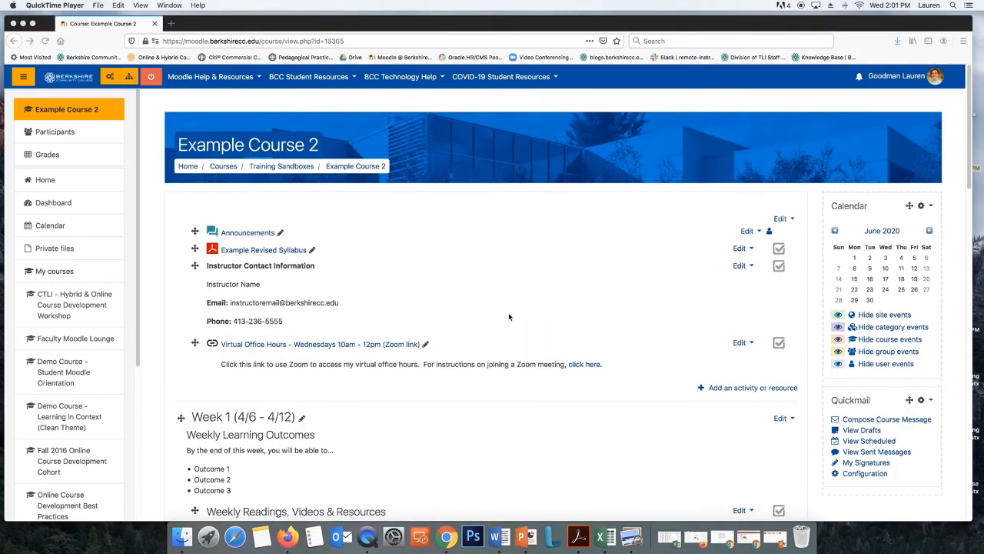
# - Open the gradebook setup of Example Course 2
pyautogui.click(97, 159)
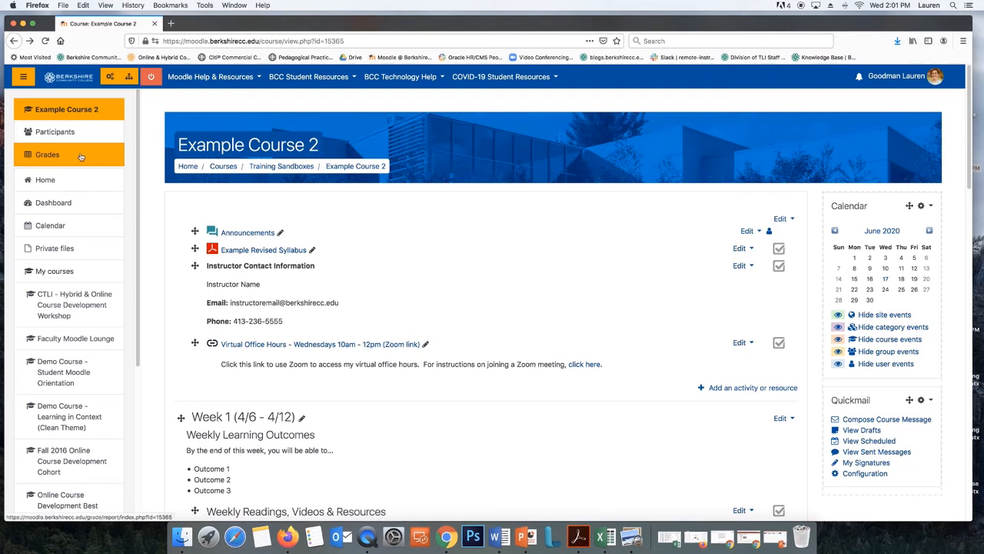
pyautogui.click(78, 156)
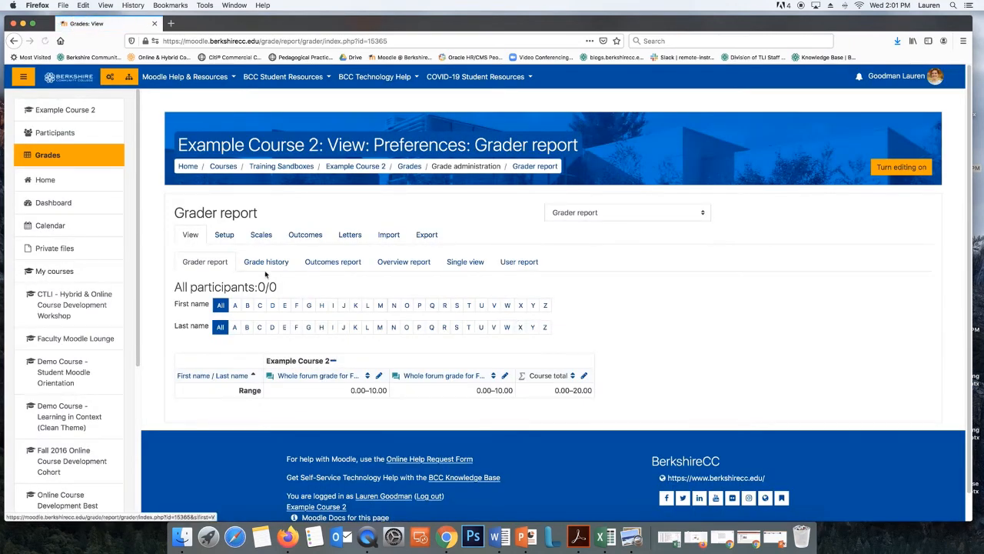
pyautogui.click(223, 235)
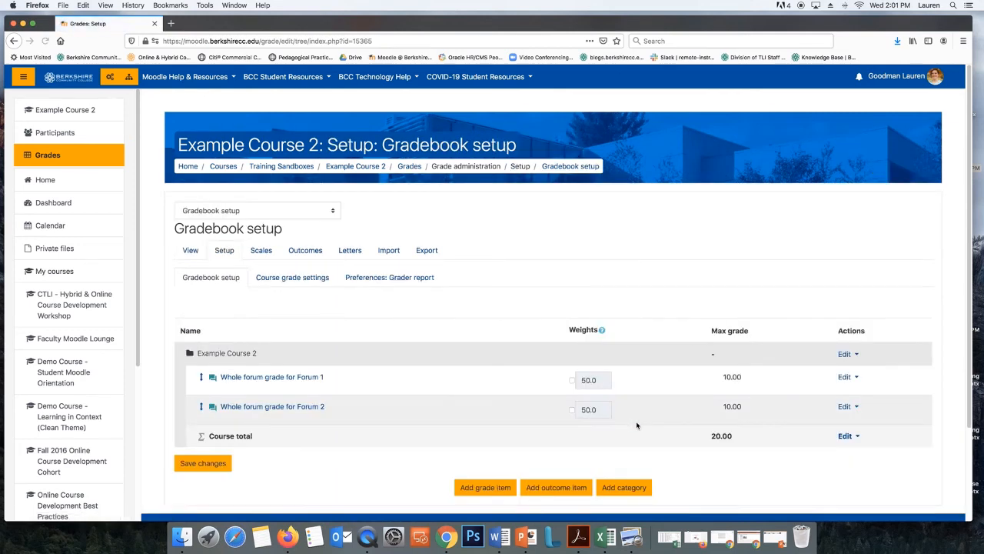
# - Review the forums' maximum grades and the course total, compare them with the Grading Scheme 2 – Natural table in Preview, and return to Firefox
pyautogui.scroll(-2, 636, 423)
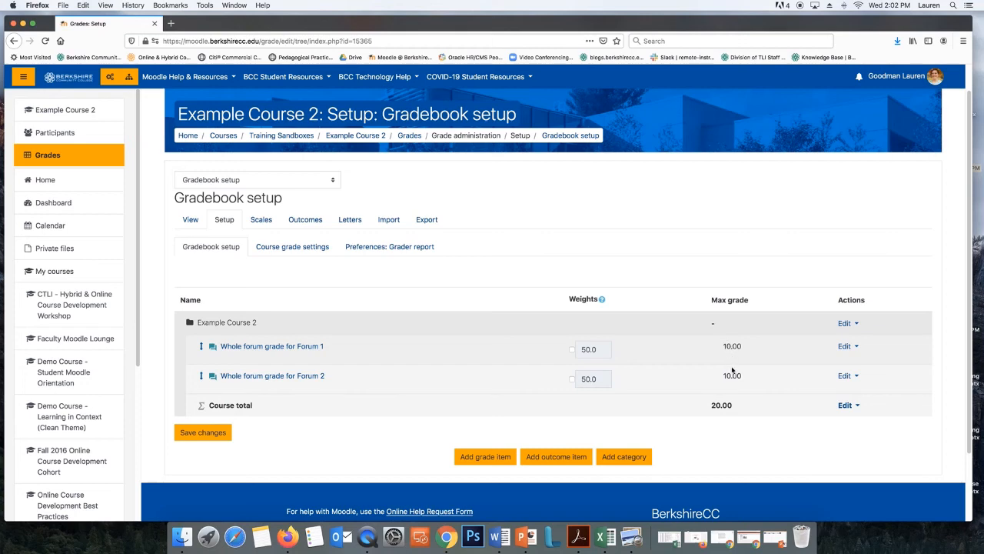
pyautogui.doubleClick(740, 406)
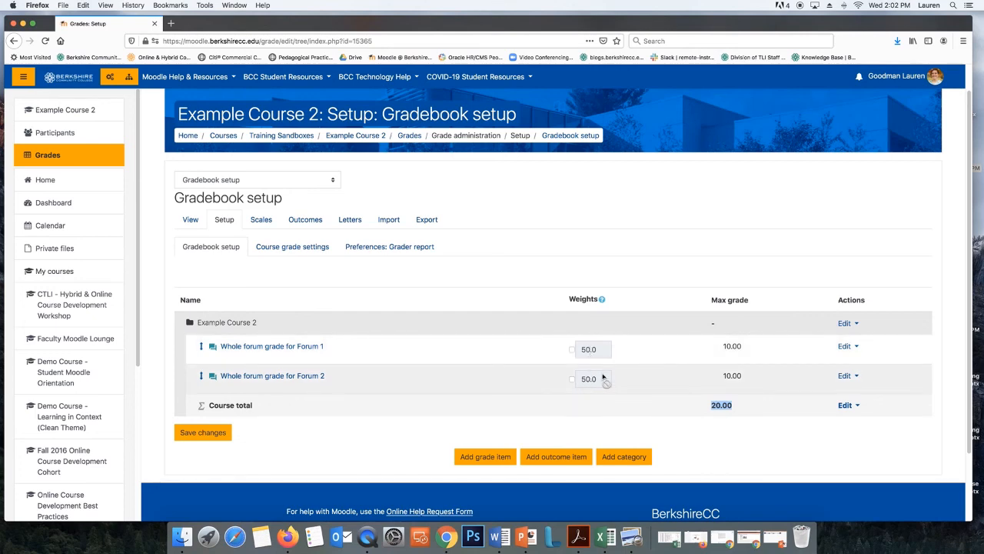
pyautogui.click(630, 536)
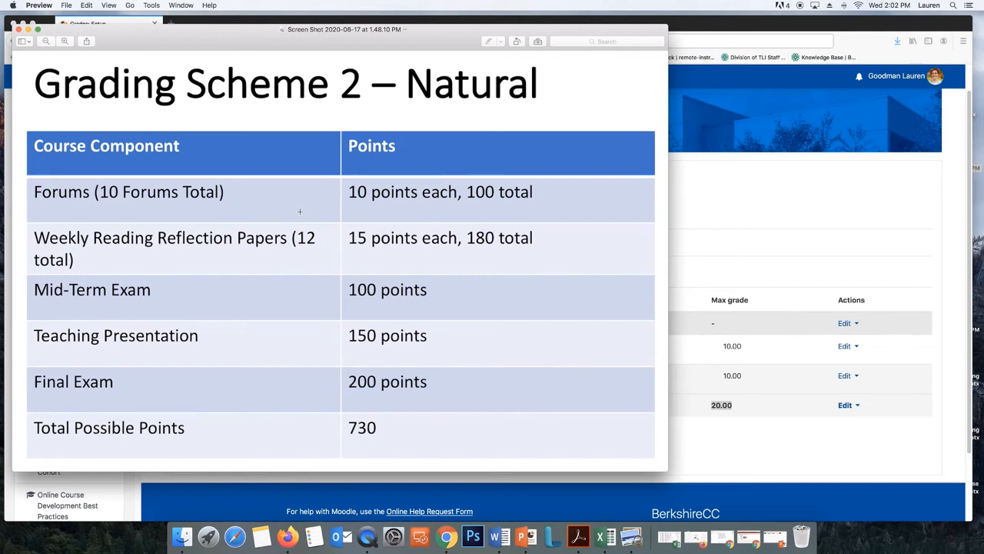
pyautogui.click(738, 202)
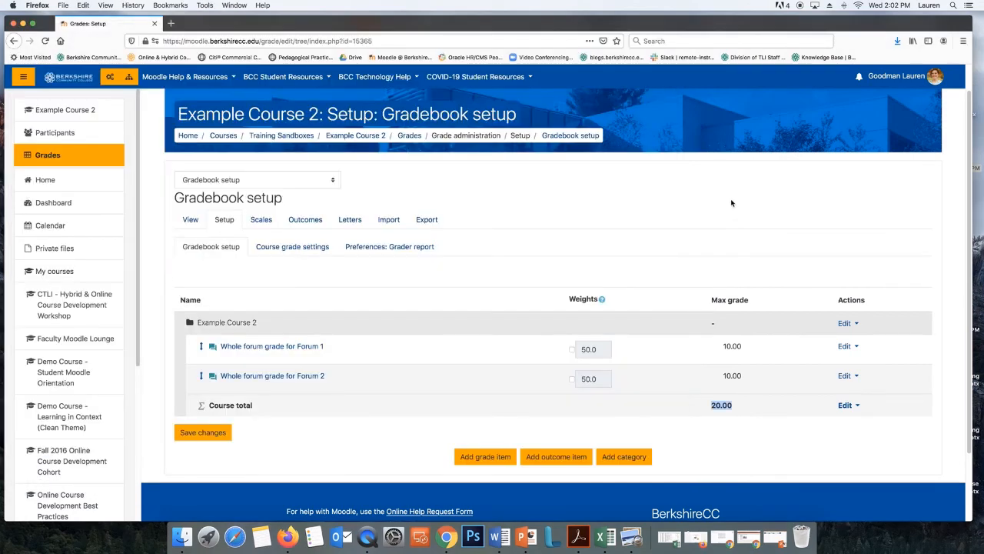
pyautogui.click(730, 203)
# - Create a new grade item named "Mid-Term Exam" in the gradebook and show its additional settings
pyautogui.click(487, 456)
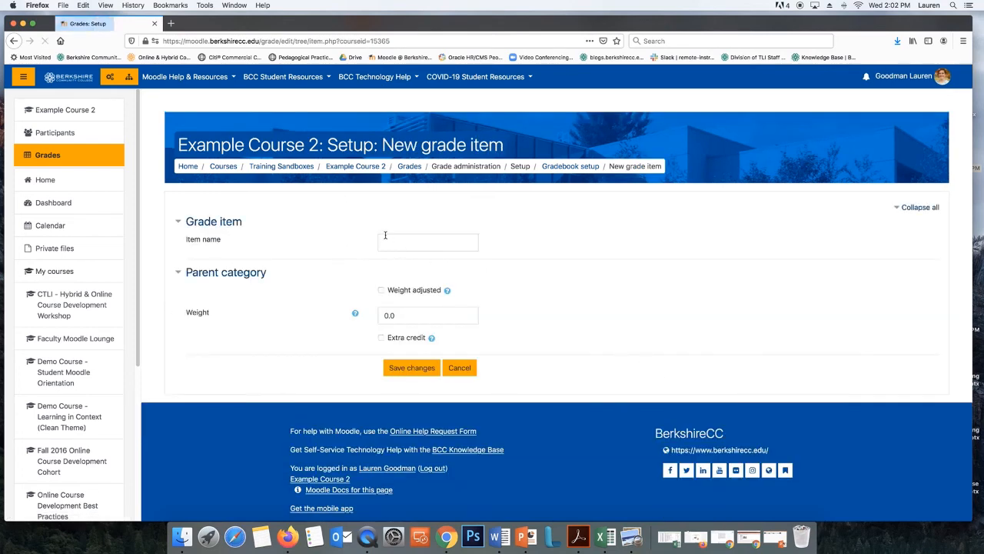
pyautogui.click(408, 242)
pyautogui.write('Mid-')
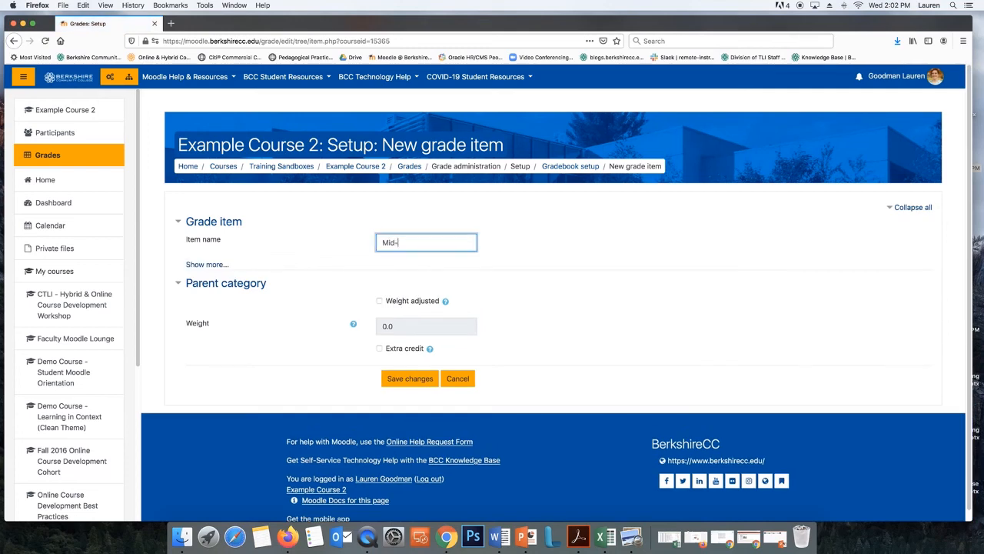
pyautogui.write('Term Exam')
pyautogui.click(206, 264)
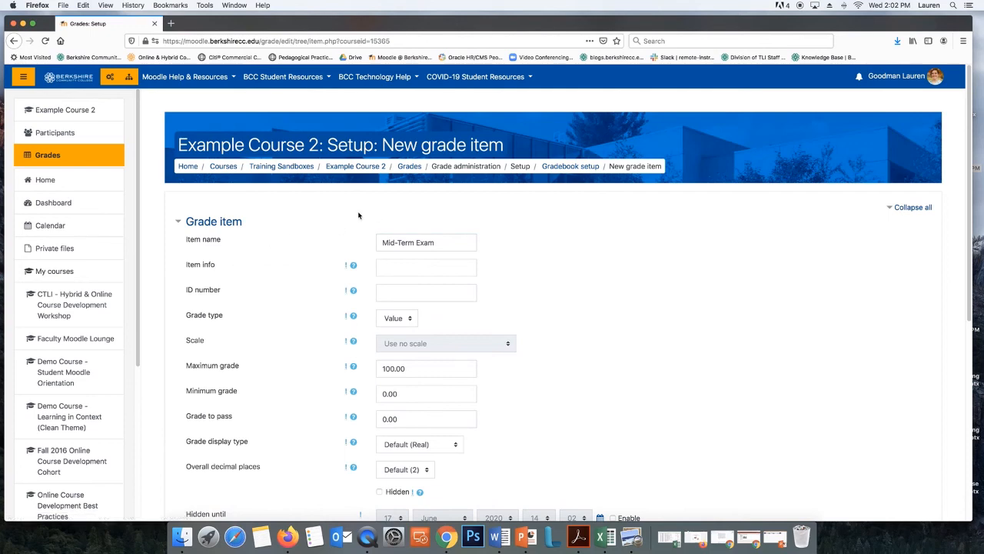
# - Check the Mid-Term Exam's points in the Grading Scheme 2 – Natural table in Preview, then save the grade item in Firefox with maximum grade 100.00
pyautogui.moveTo(187, 366); pyautogui.dragTo(246, 367)
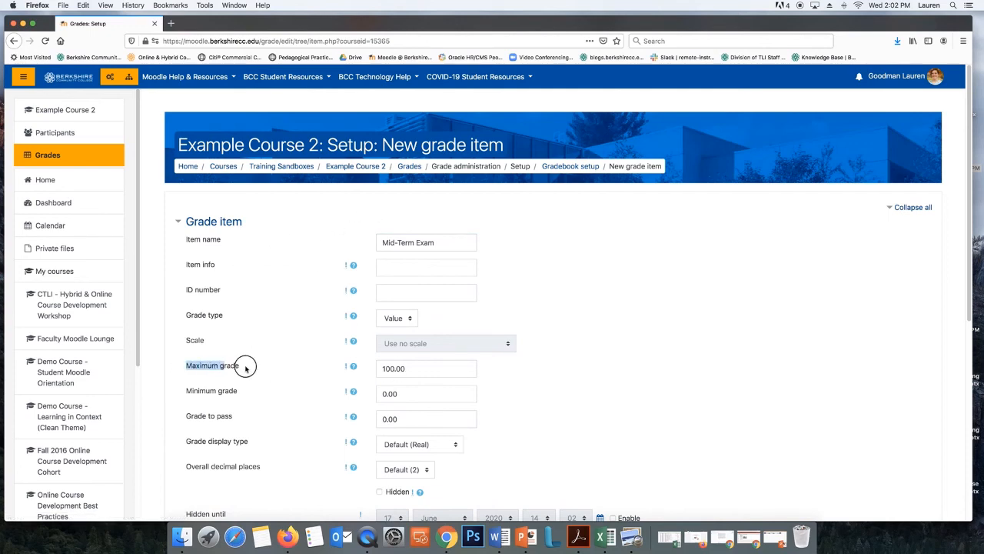
pyautogui.click(431, 368)
pyautogui.doubleClick(440, 369)
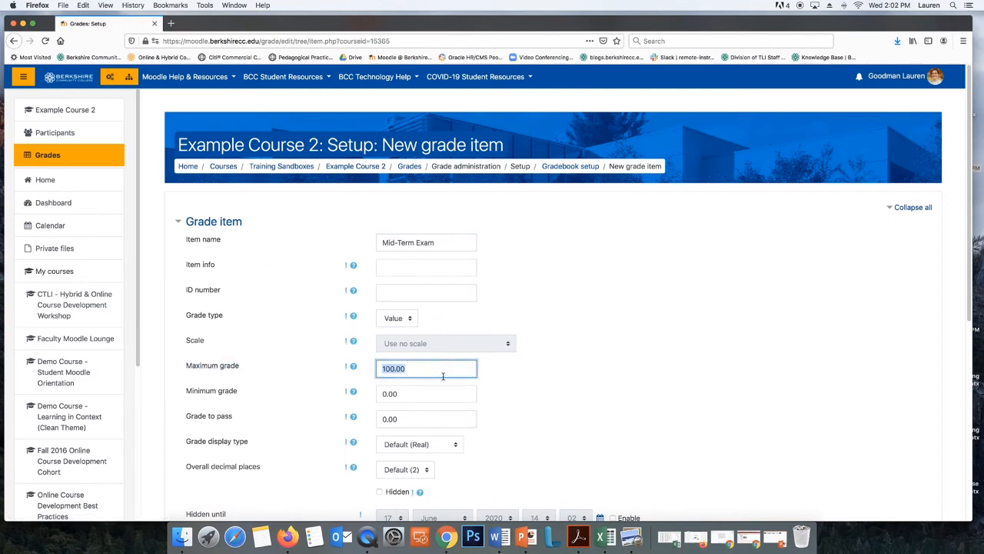
pyautogui.click(640, 537)
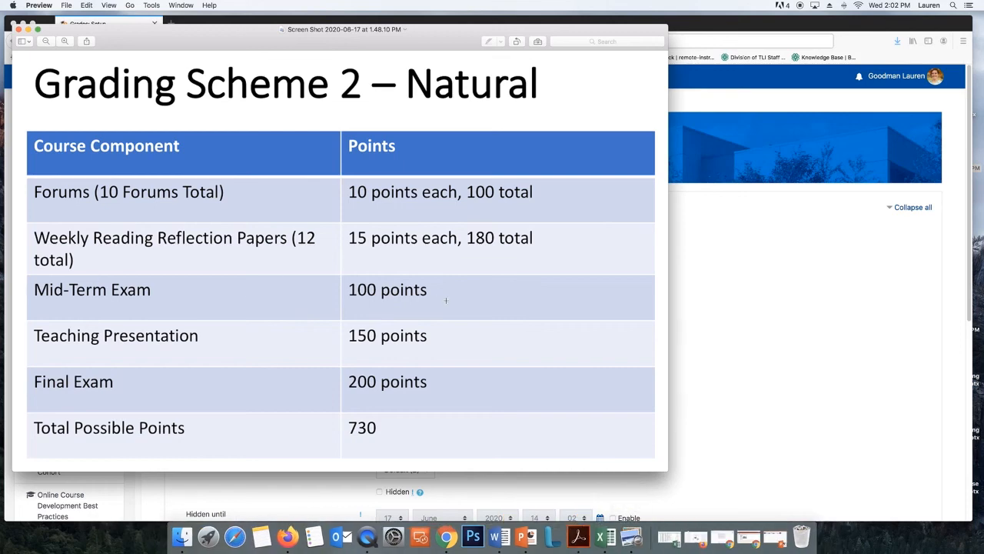
pyautogui.click(815, 289)
pyautogui.scroll(-5, 693, 372)
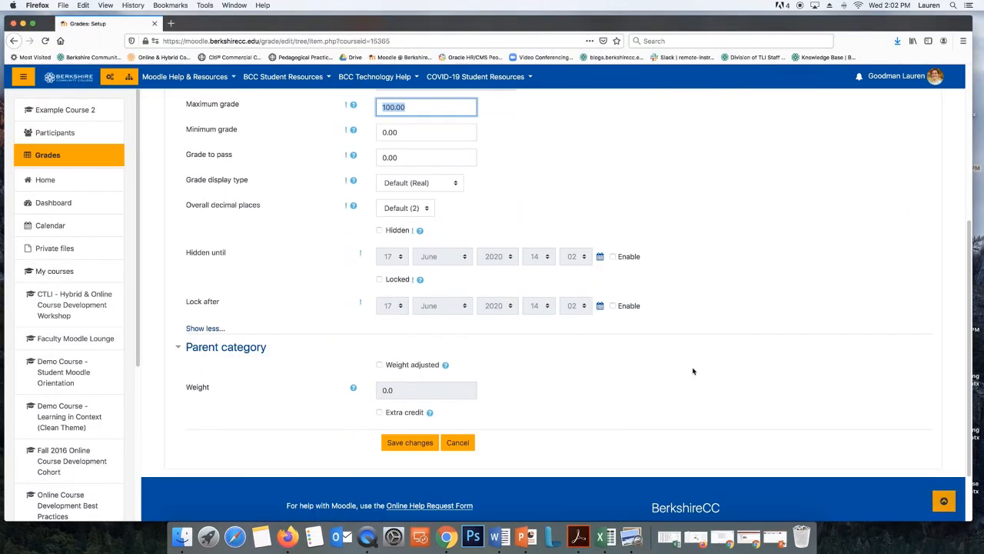
pyautogui.scroll(-3, 693, 372)
pyautogui.click(427, 369)
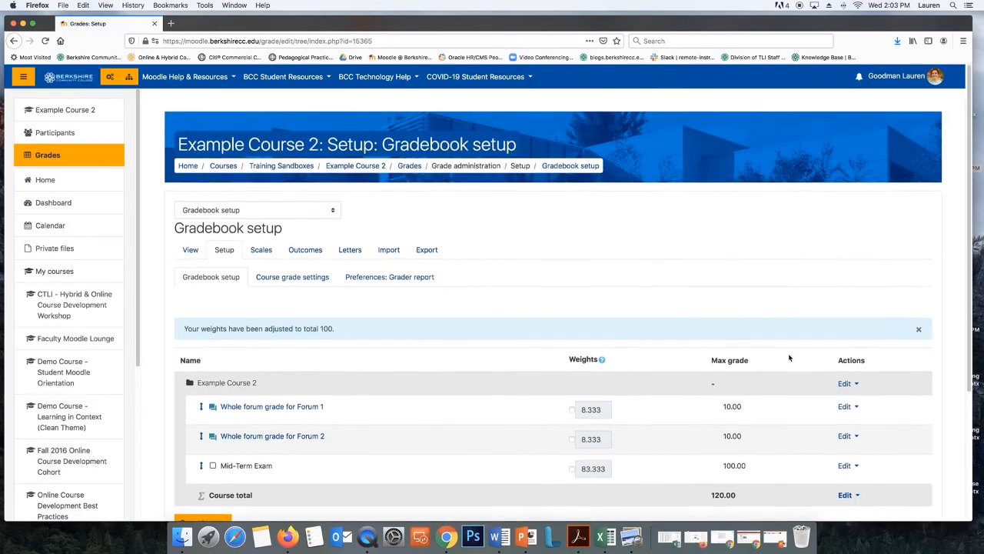
# - Review the course total including the Mid-Term Exam, compare it with the Grading Scheme 2 – Natural table in Preview, and return to Firefox
pyautogui.scroll(-2, 789, 355)
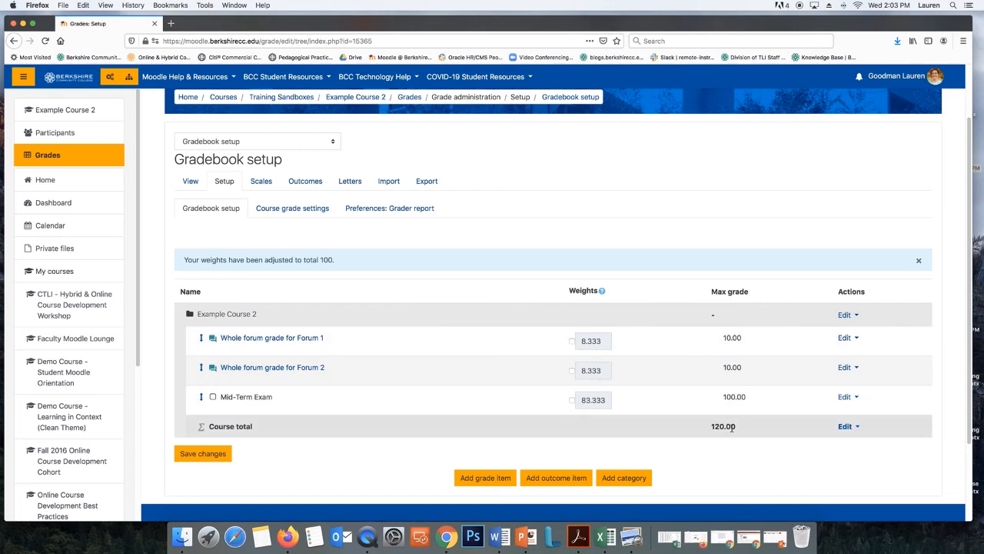
pyautogui.moveTo(698, 429); pyautogui.dragTo(756, 429)
pyautogui.click(756, 428)
pyautogui.click(639, 539)
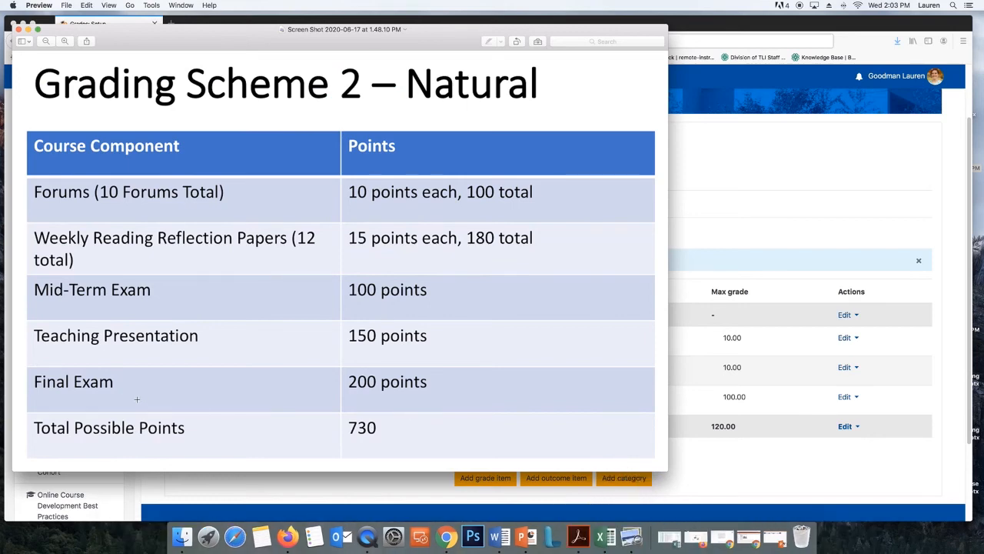
pyautogui.click(738, 436)
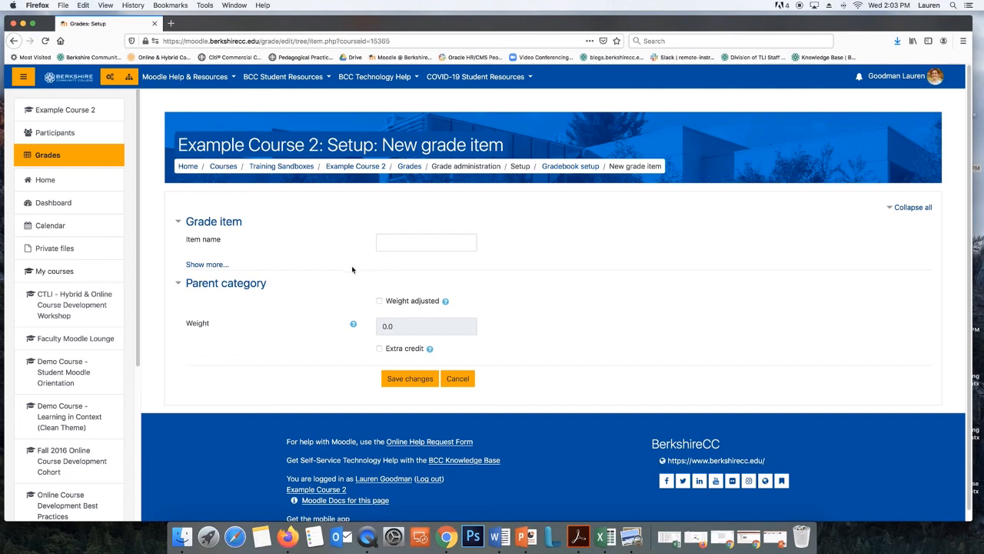
# - Create a new grade item named "Teaching Presentation" with its additional settings shown
pyautogui.click(203, 264)
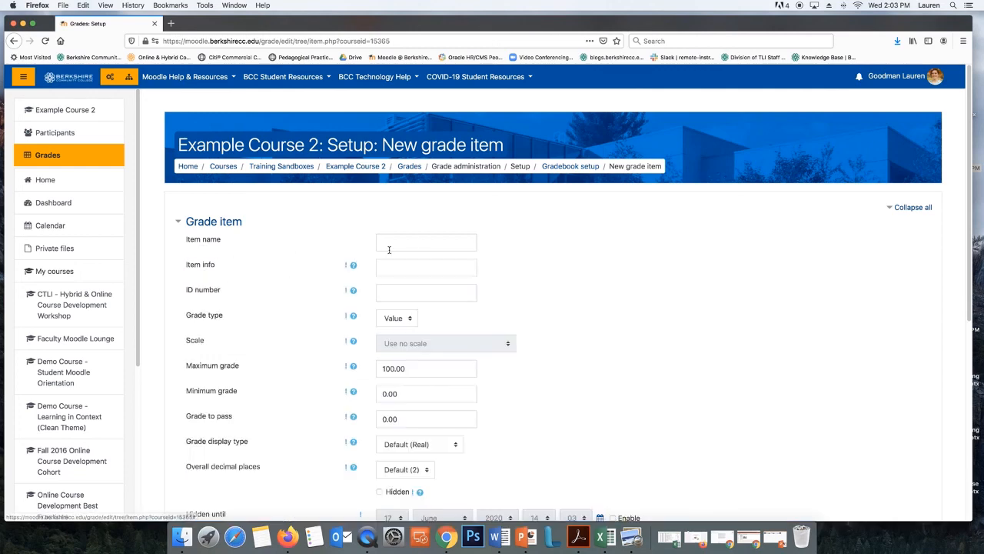
pyautogui.click(397, 241)
pyautogui.write('Teaching')
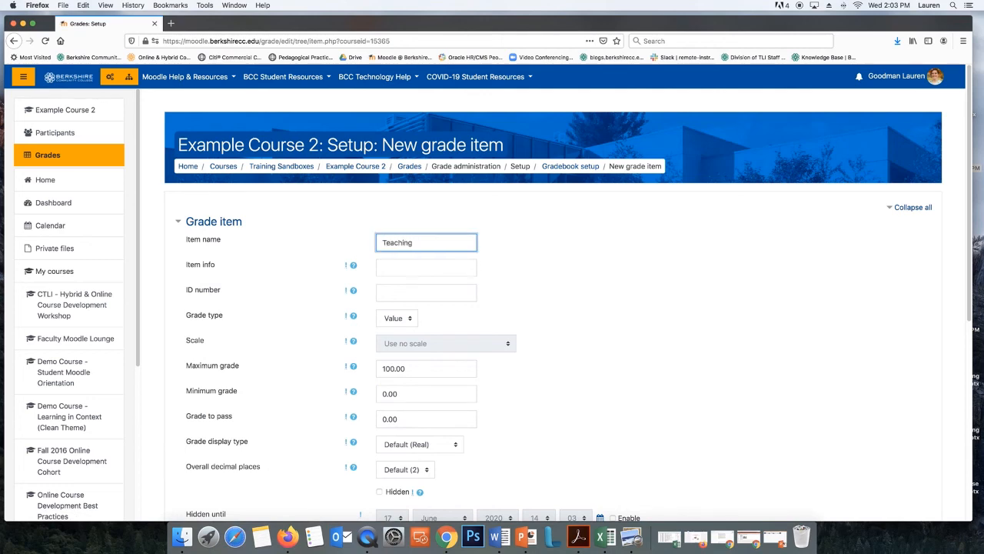
pyautogui.write(' Presentation')
pyautogui.click(912, 208)
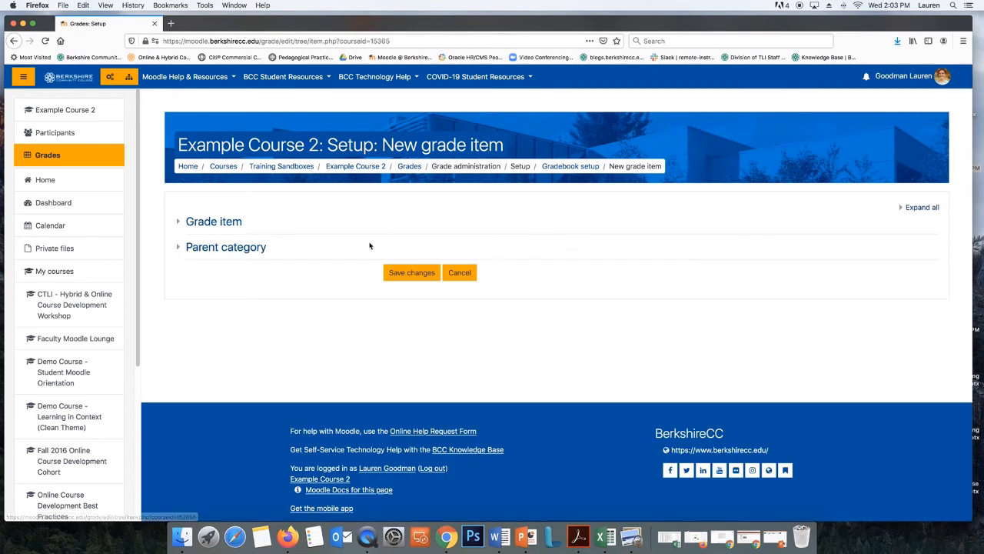
pyautogui.click(208, 221)
pyautogui.scroll(-6, 227, 303)
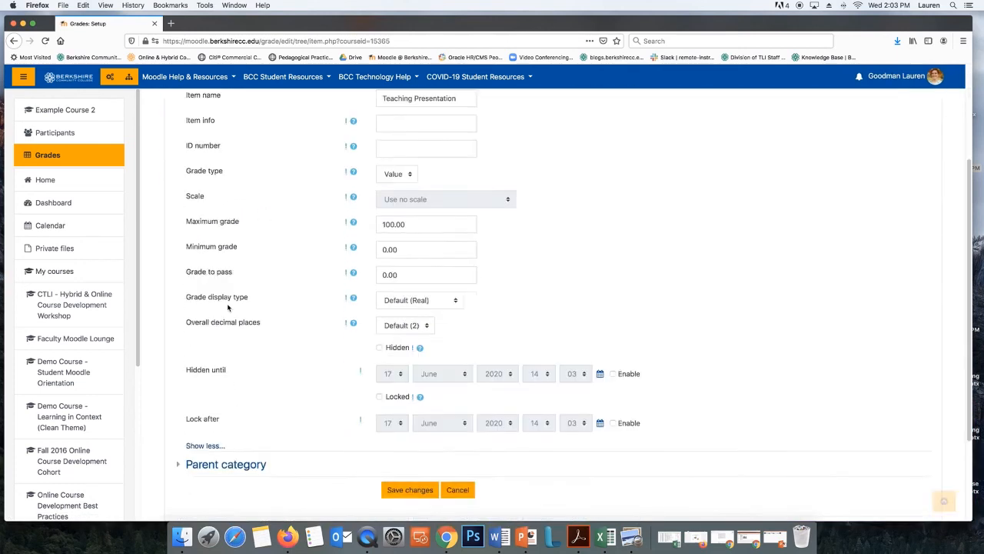
pyautogui.click(207, 323)
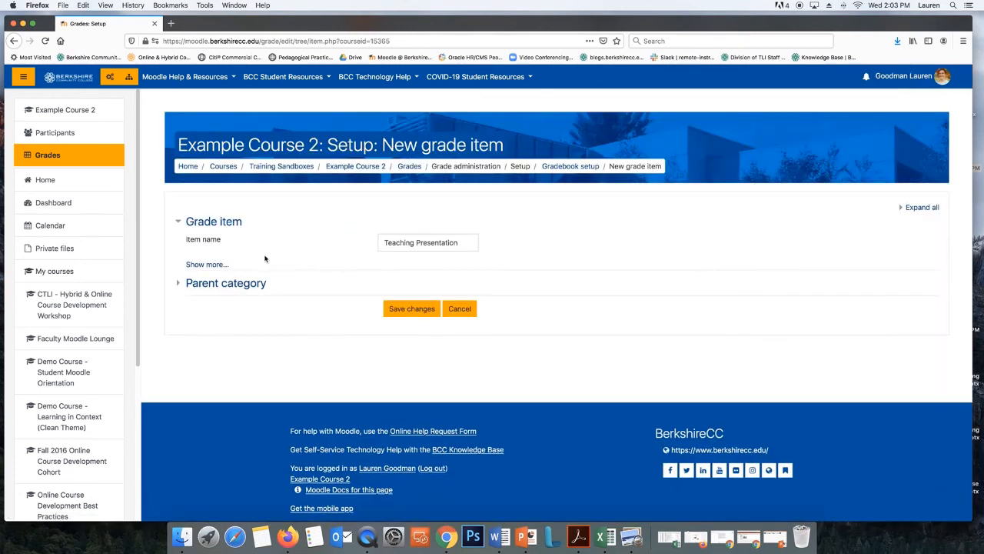
pyautogui.click(452, 244)
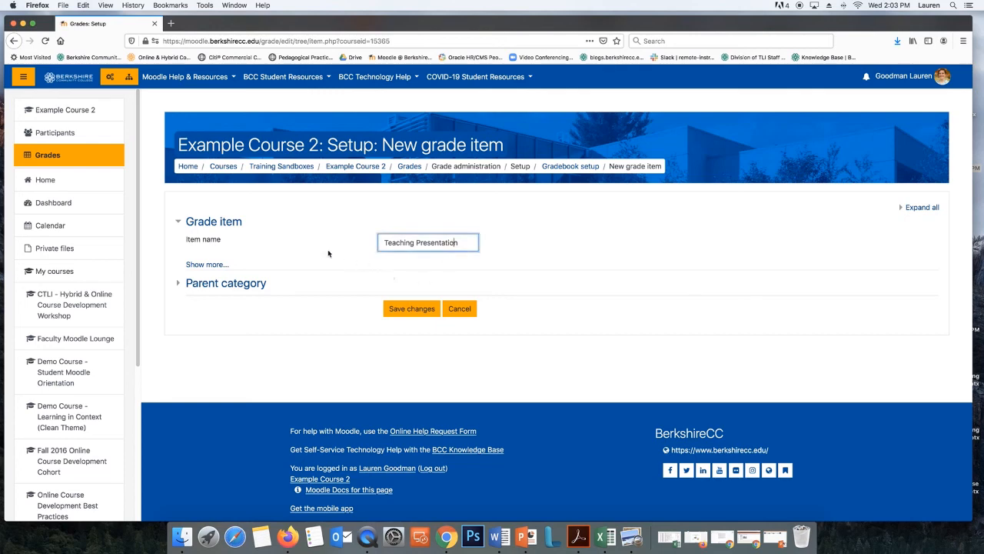
pyautogui.click(209, 265)
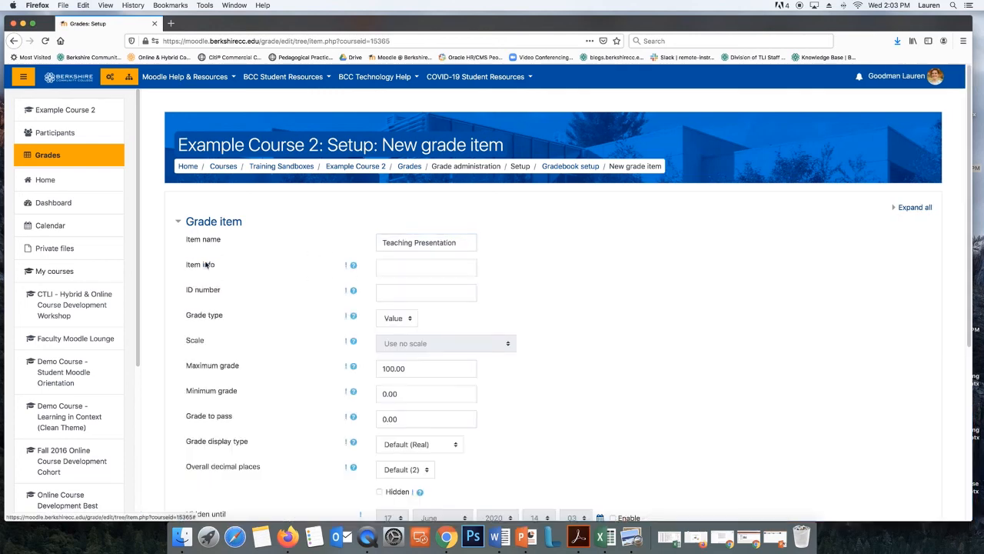
# - Look up the Teaching Presentation's points in Preview, set its maximum grade to 150 in Firefox, and save the grade item
pyautogui.tripleClick(404, 369)
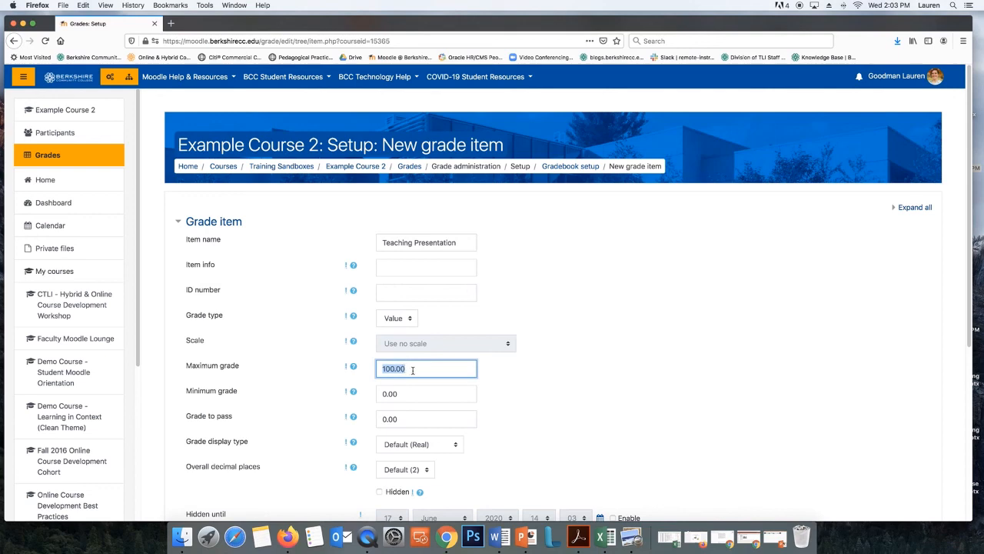
pyautogui.click(631, 533)
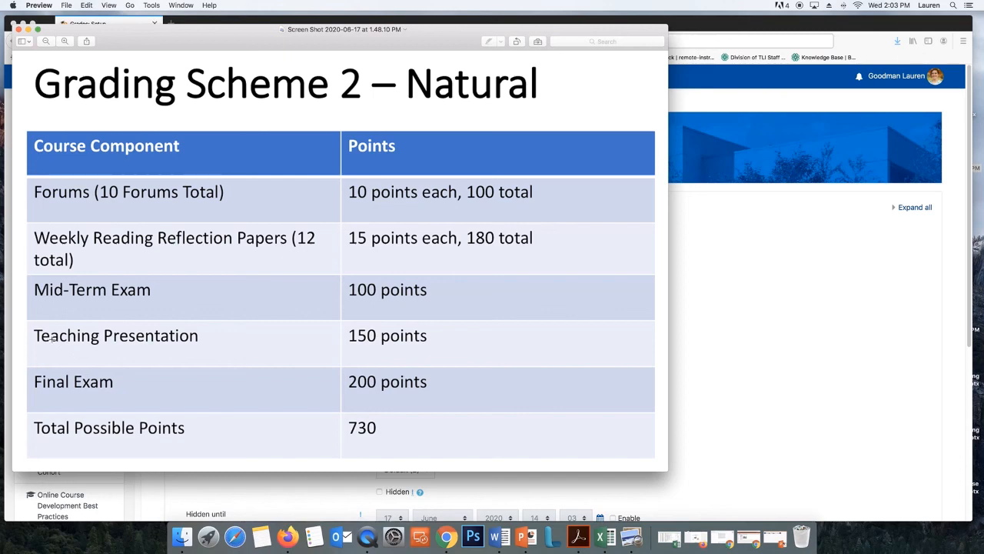
pyautogui.click(789, 336)
pyautogui.tripleClick(433, 367)
pyautogui.write('1')
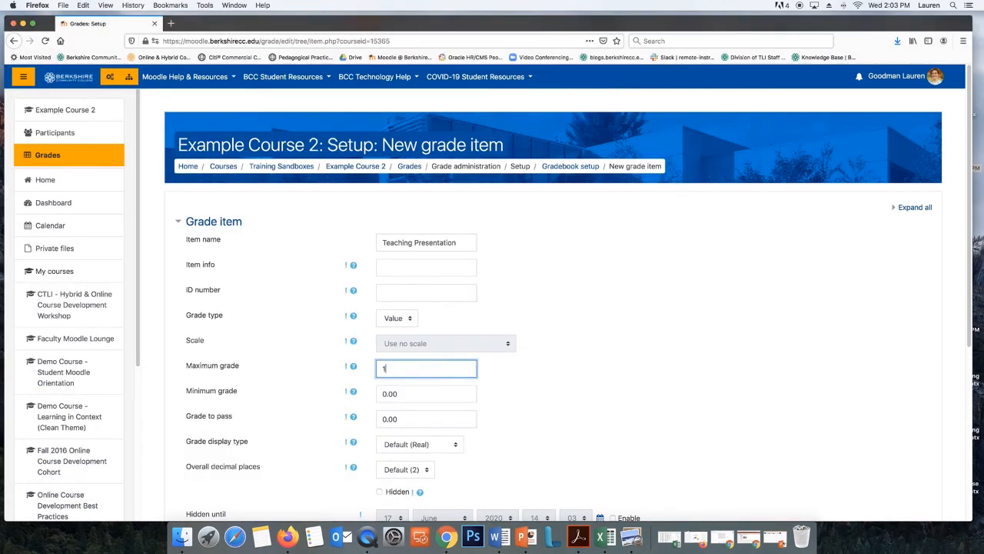
pyautogui.write('50')
pyautogui.scroll(-5, 619, 392)
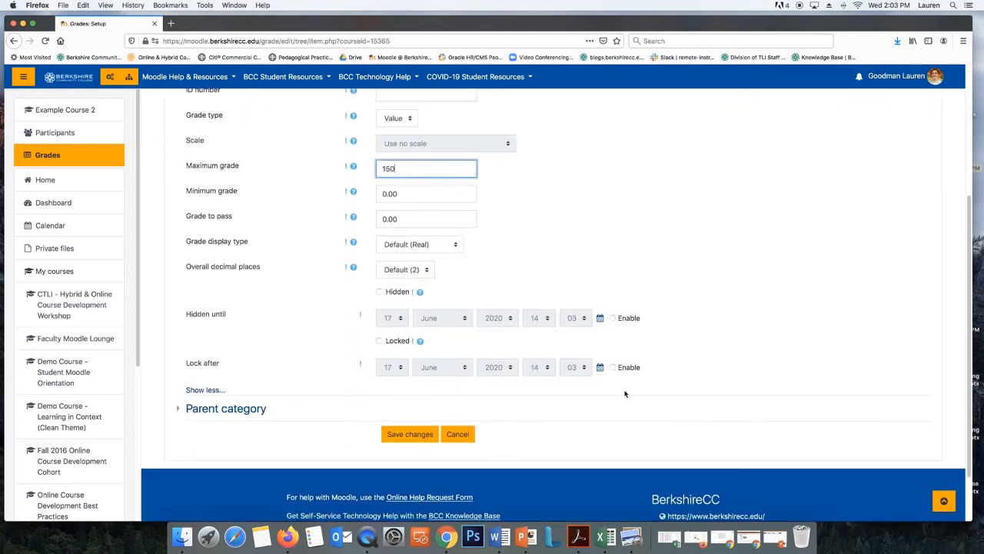
pyautogui.click(396, 368)
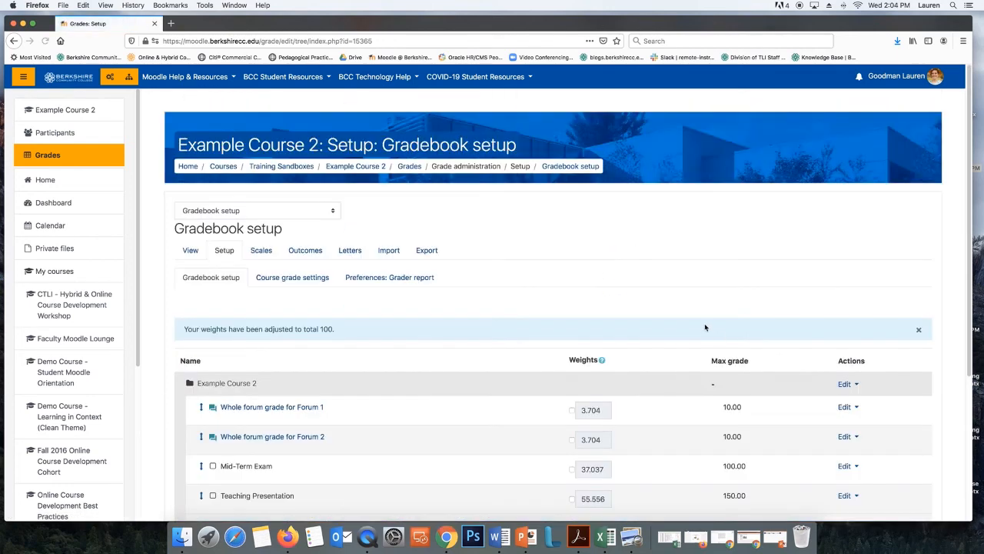
# - Review the course total including the Teaching Presentation against the points table in Preview, dismiss the message notifications, and return to Firefox
pyautogui.scroll(-1, 705, 326)
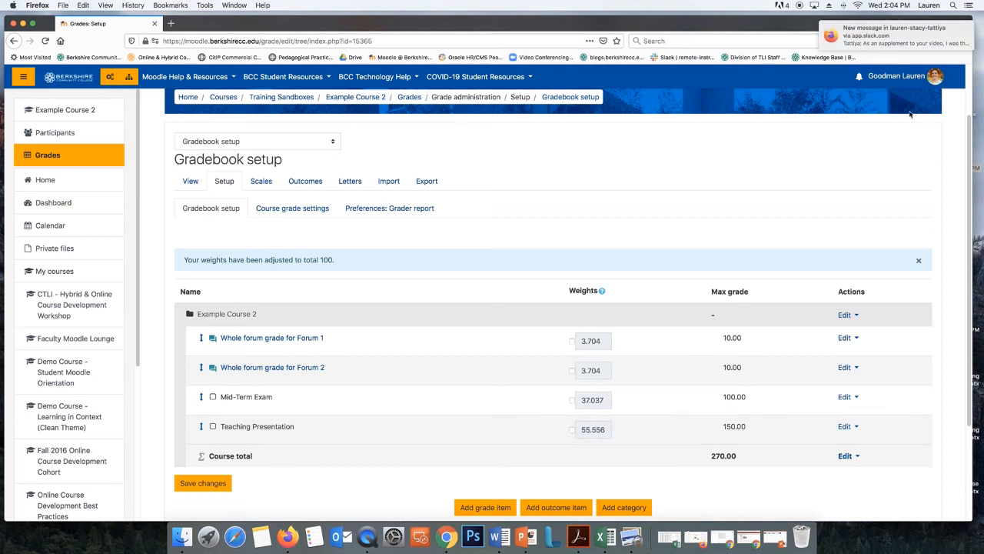
pyautogui.click(952, 29)
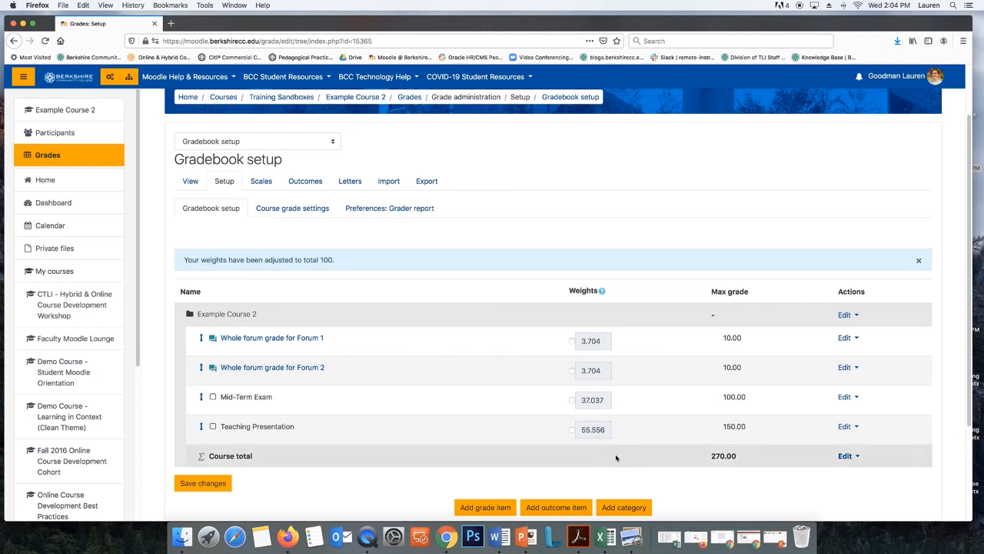
pyautogui.doubleClick(724, 456)
pyautogui.click(632, 529)
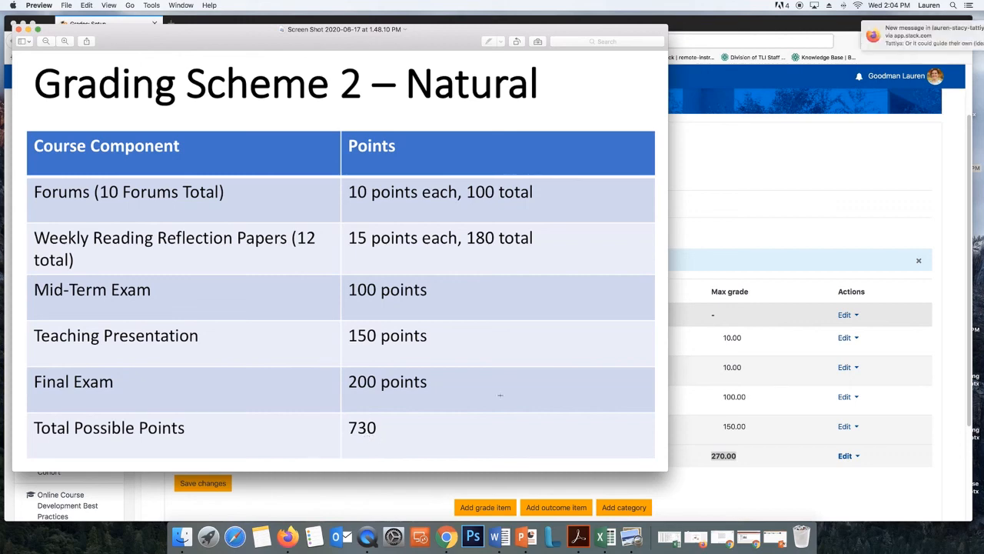
pyautogui.click(958, 29)
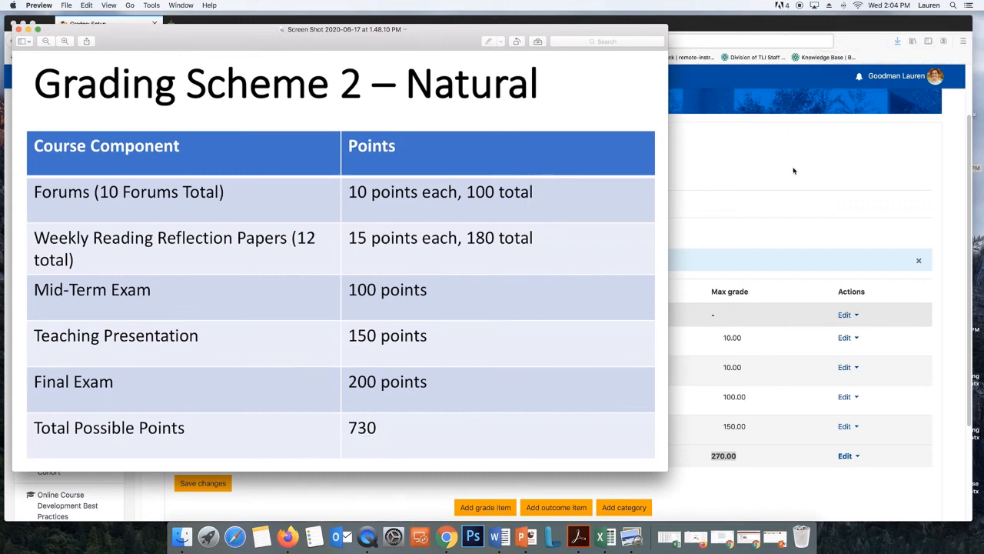
pyautogui.click(794, 174)
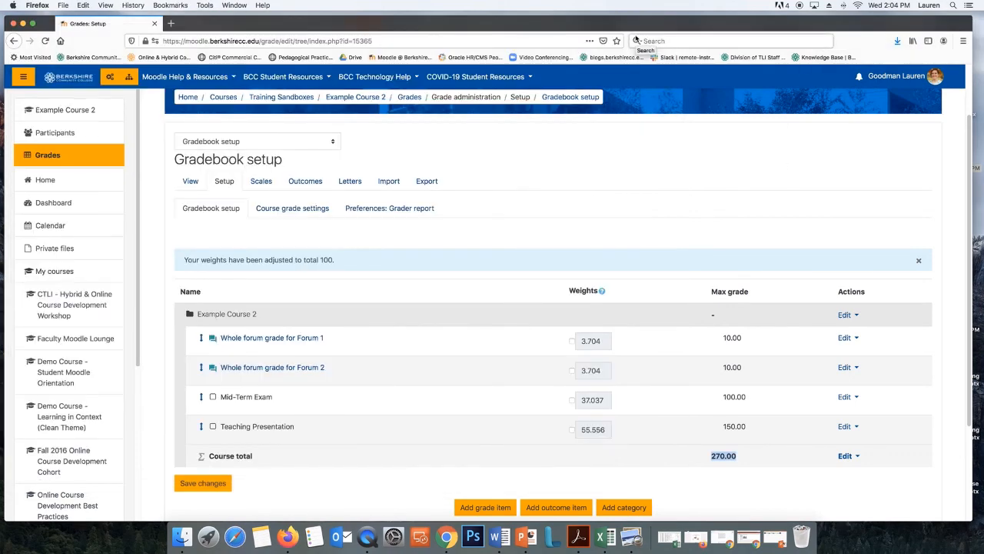